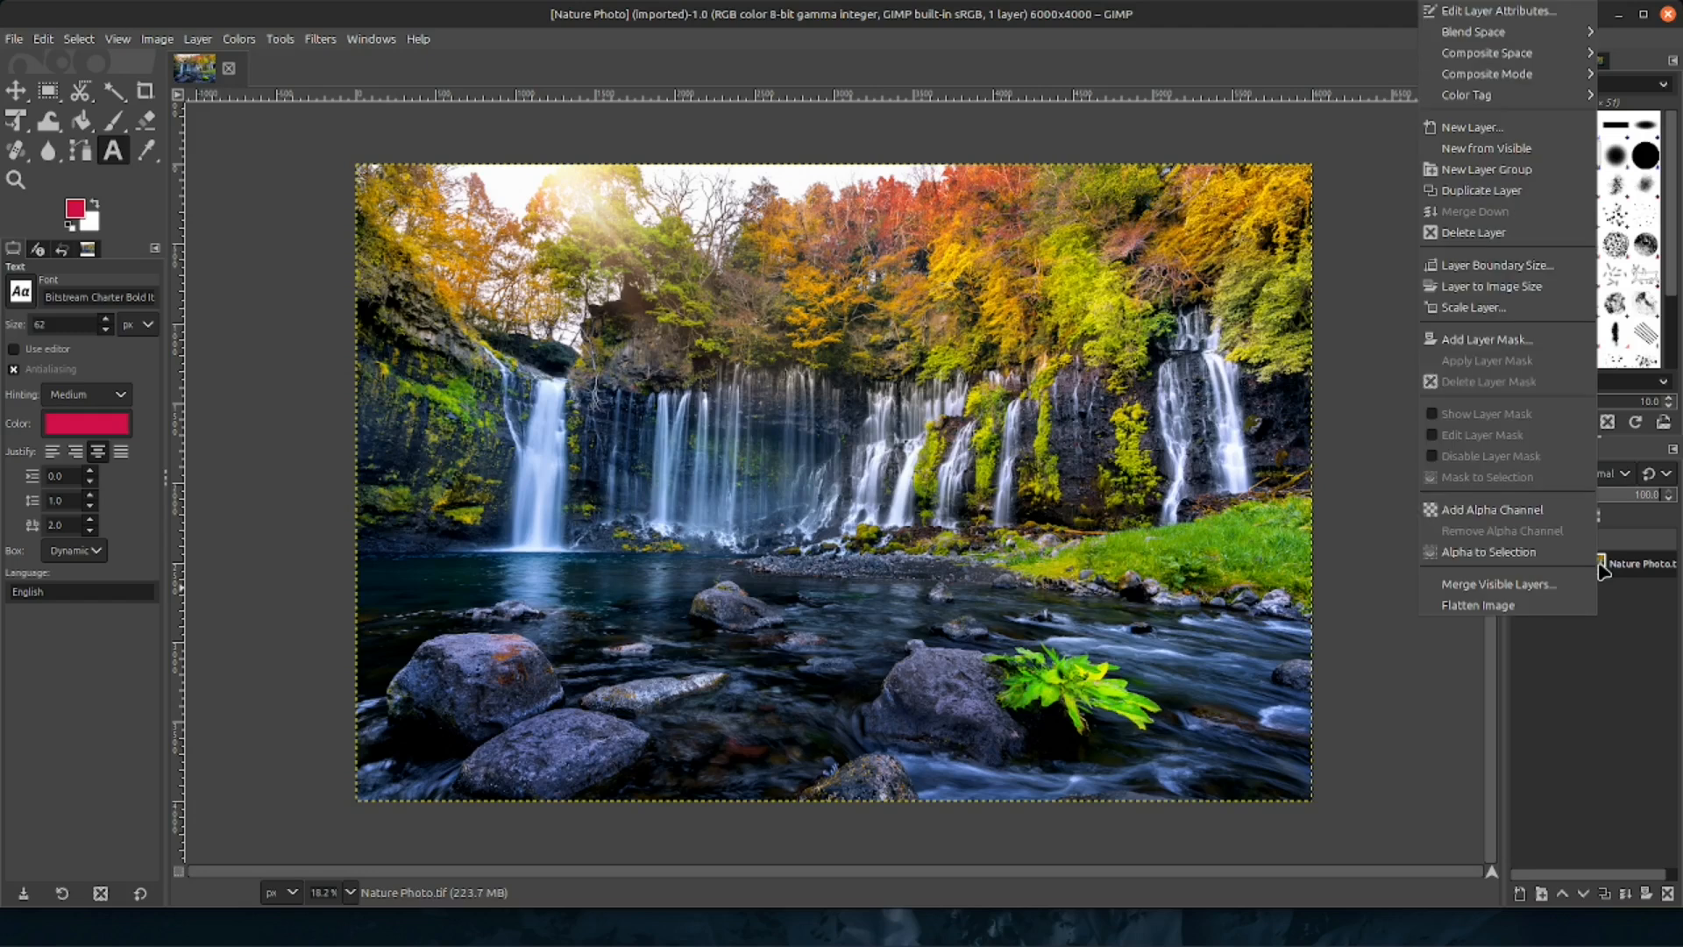
Duplicate the Nature Photo layer, raise the copy's saturation scale to 1.185, and toggle the copy's visibility to compare it with the original
{"action": "left_click", "coordinate": [1543, 193]}
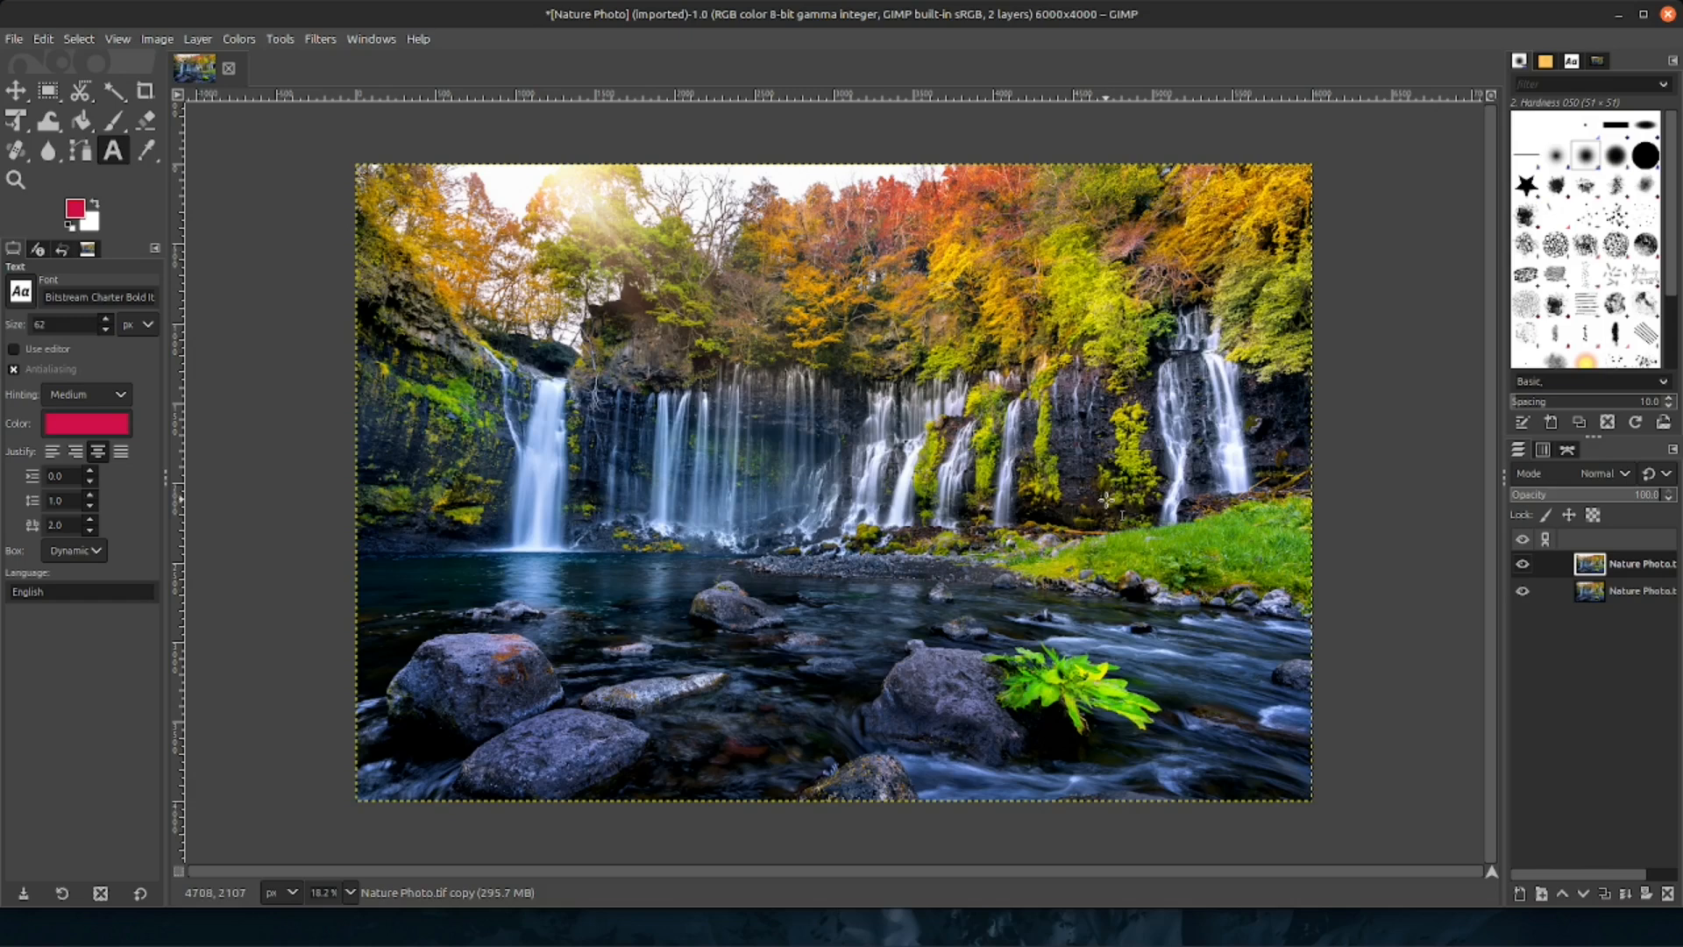
{"action": "left_click", "coordinate": [237, 41]}
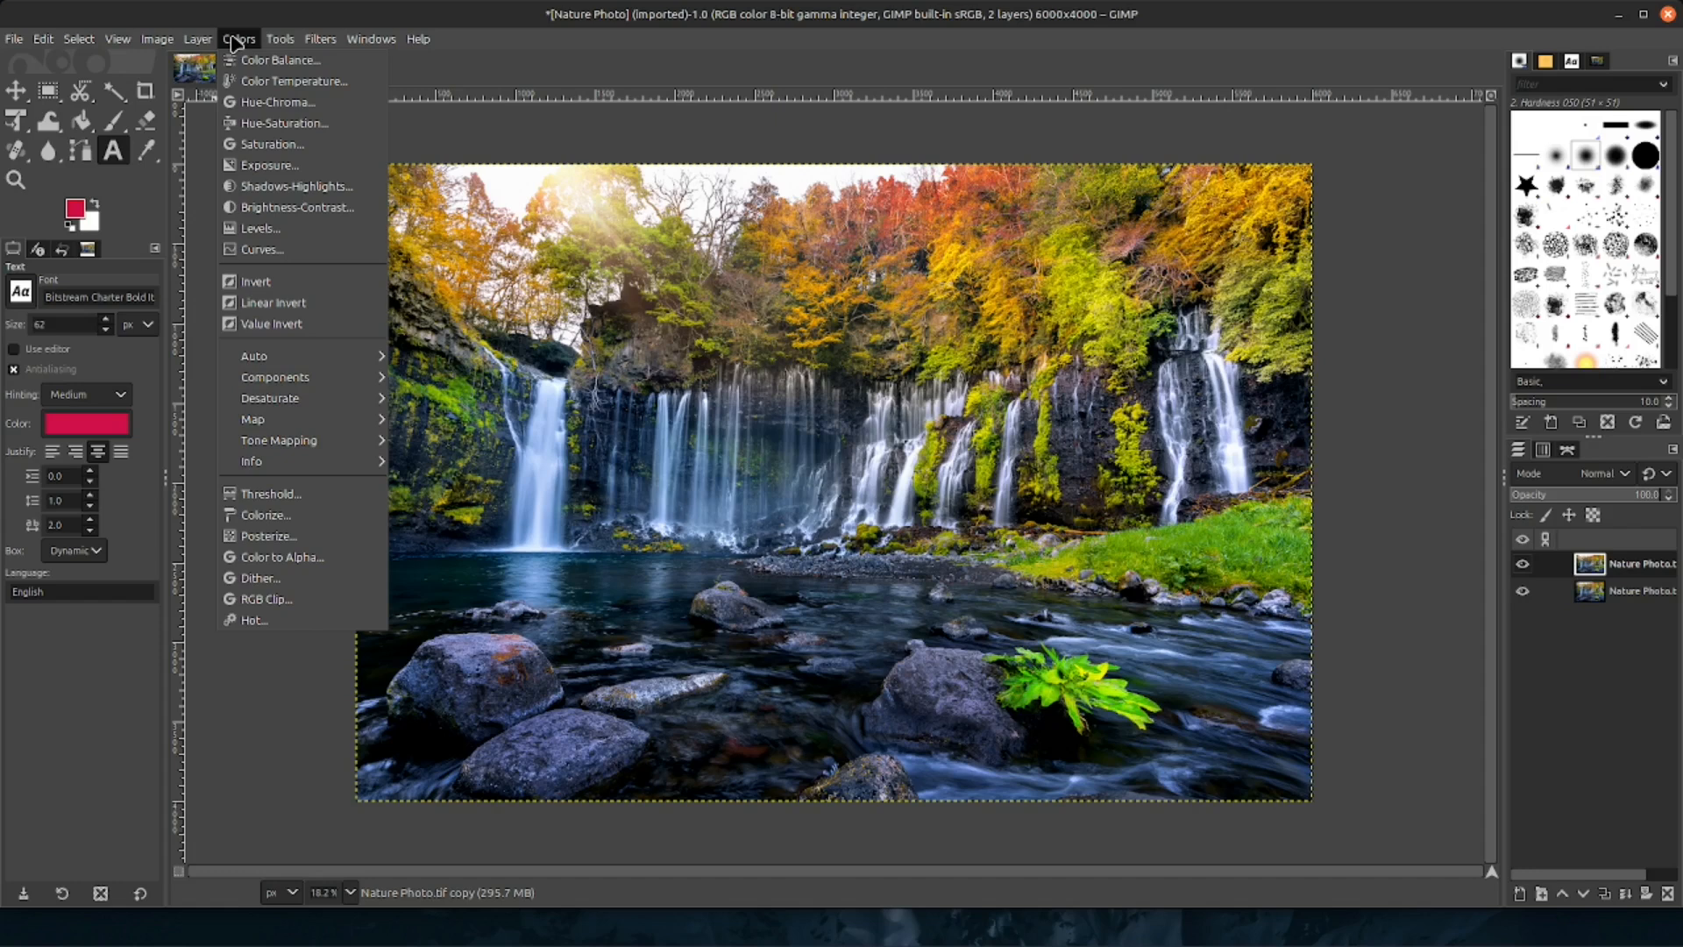
{"action": "left_click", "coordinate": [263, 143]}
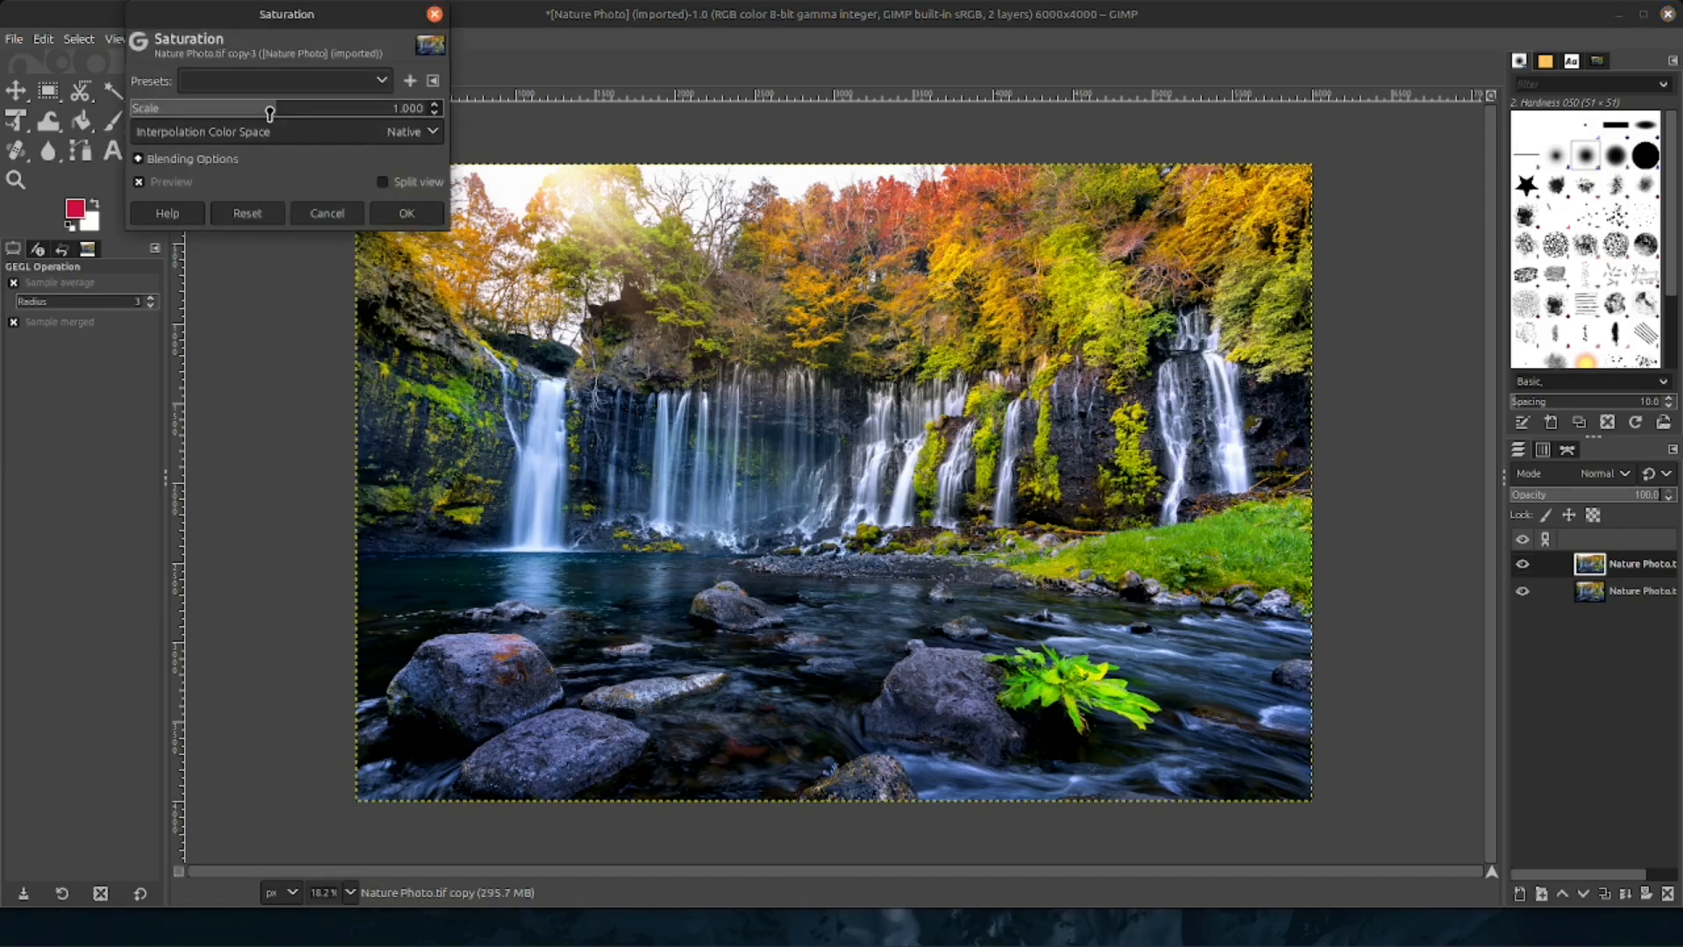
{"action": "left_click_drag", "start_coordinate": [279, 108], "coordinate": [304, 108]}
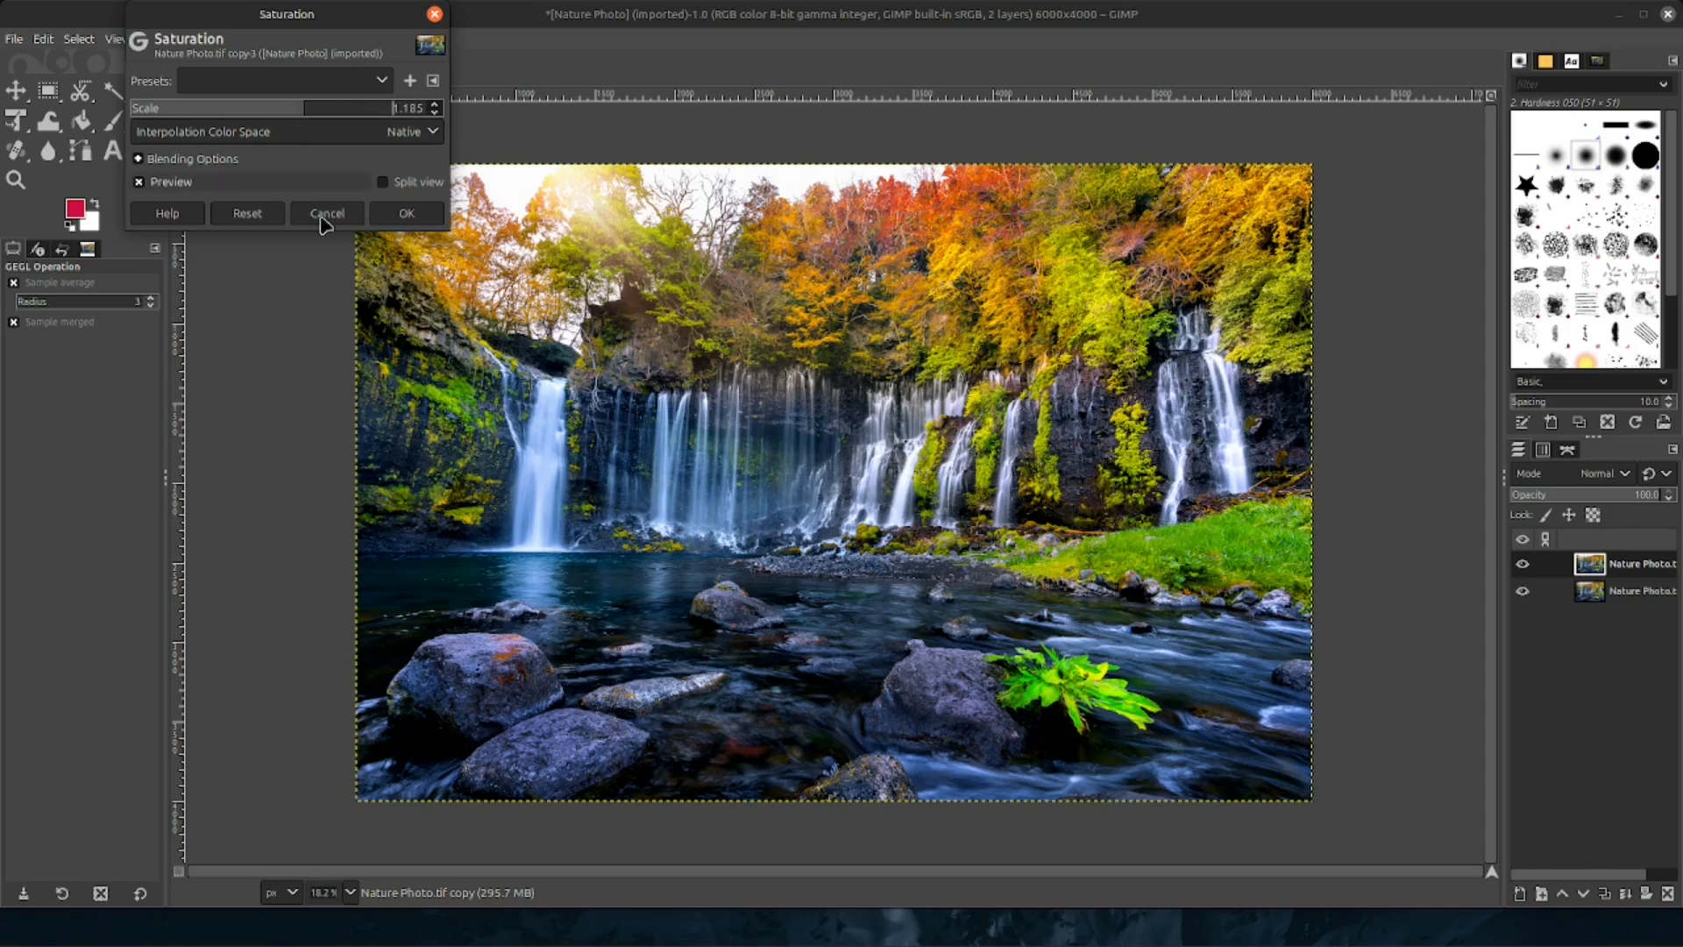
{"action": "left_click", "coordinate": [412, 218]}
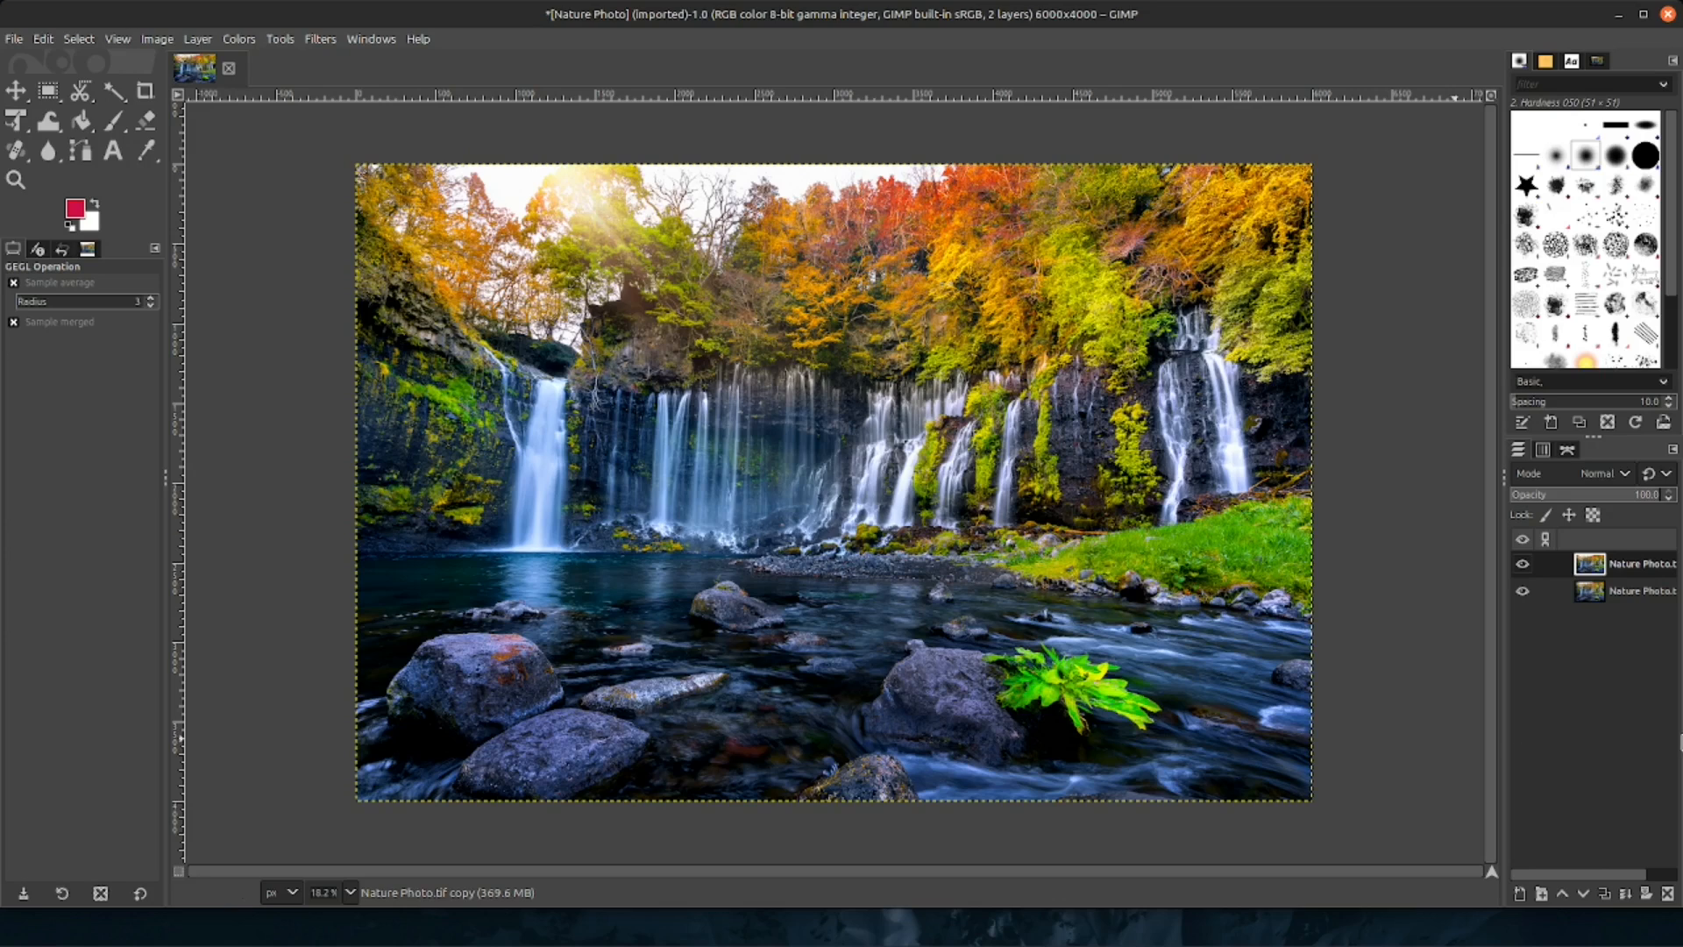
{"action": "left_click", "coordinate": [1522, 566]}
{"action": "left_click", "coordinate": [1522, 566]}
{"action": "left_click", "coordinate": [1522, 566]}
{"action": "left_click", "coordinate": [1522, 565]}
Apply Saturation to the top layer again at a scale of 1.149, and compare the edited photo with the original layer
{"action": "left_click", "coordinate": [239, 40]}
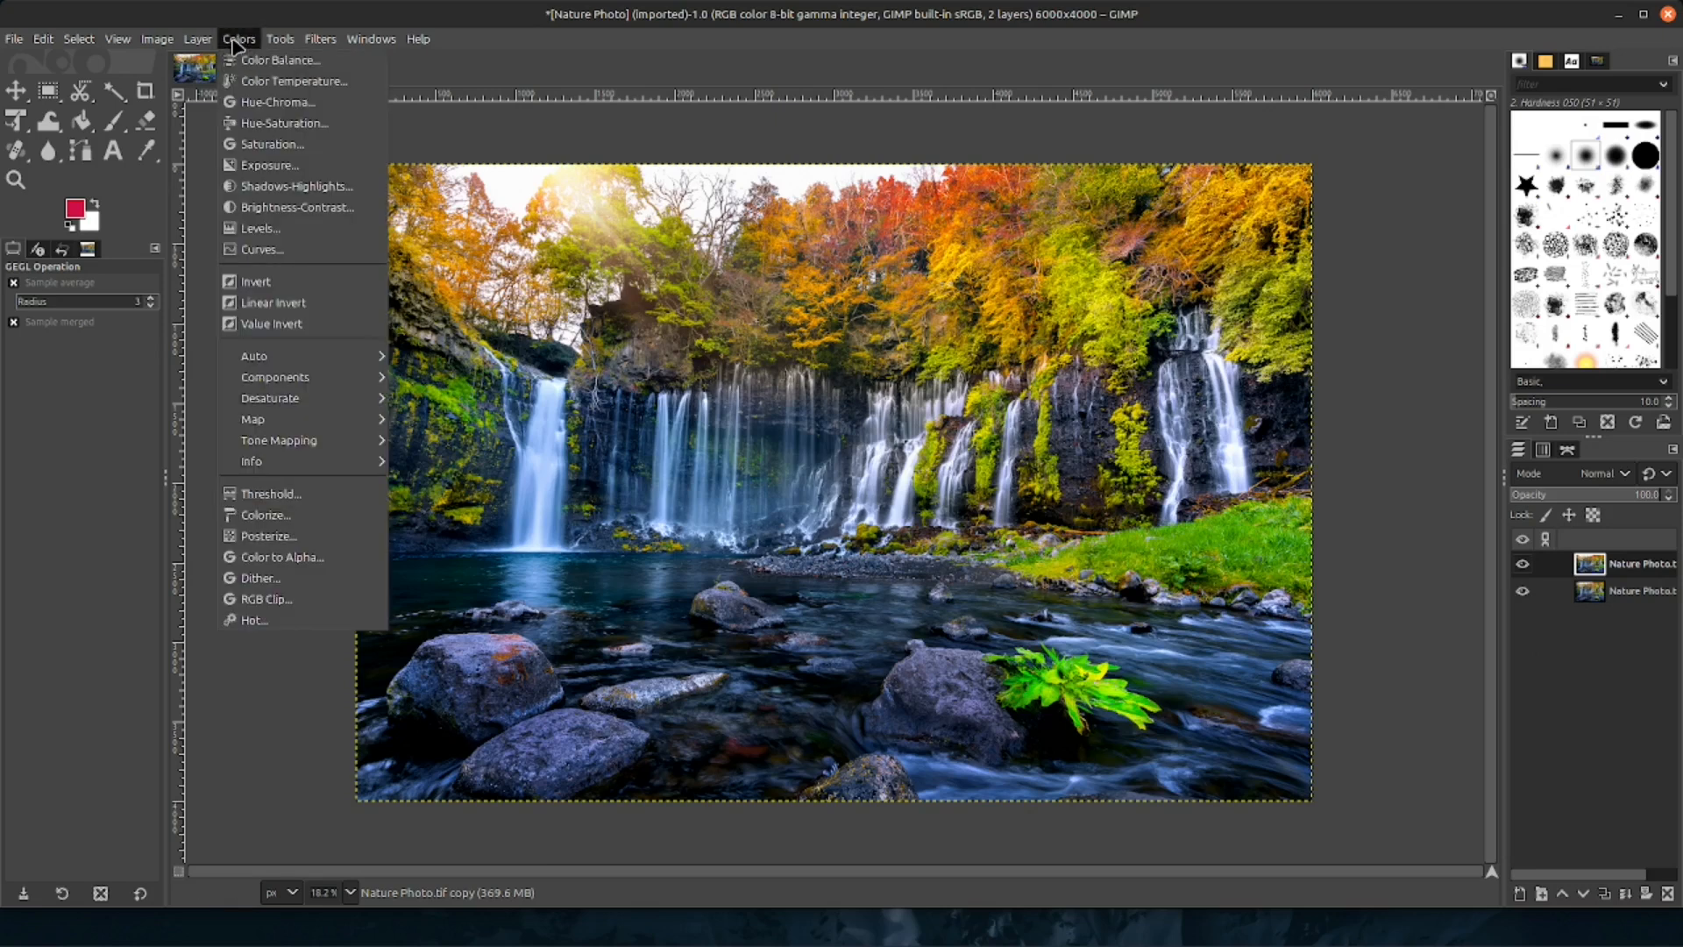
{"action": "left_click", "coordinate": [251, 145]}
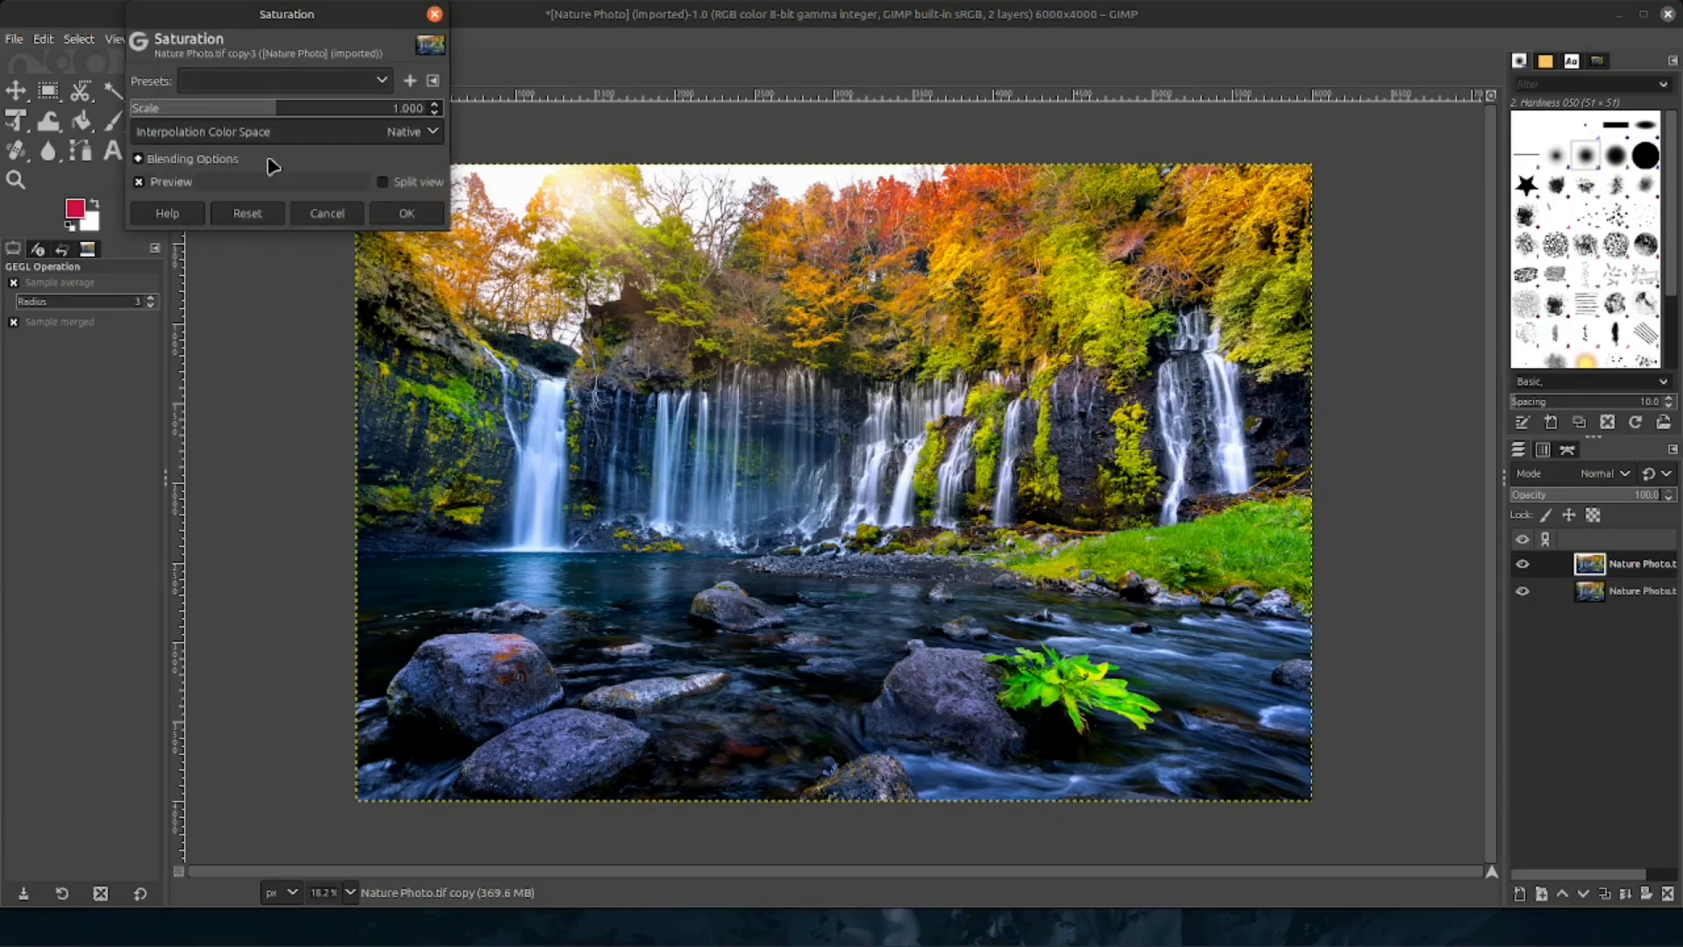
{"action": "left_click_drag", "start_coordinate": [281, 116], "coordinate": [299, 116]}
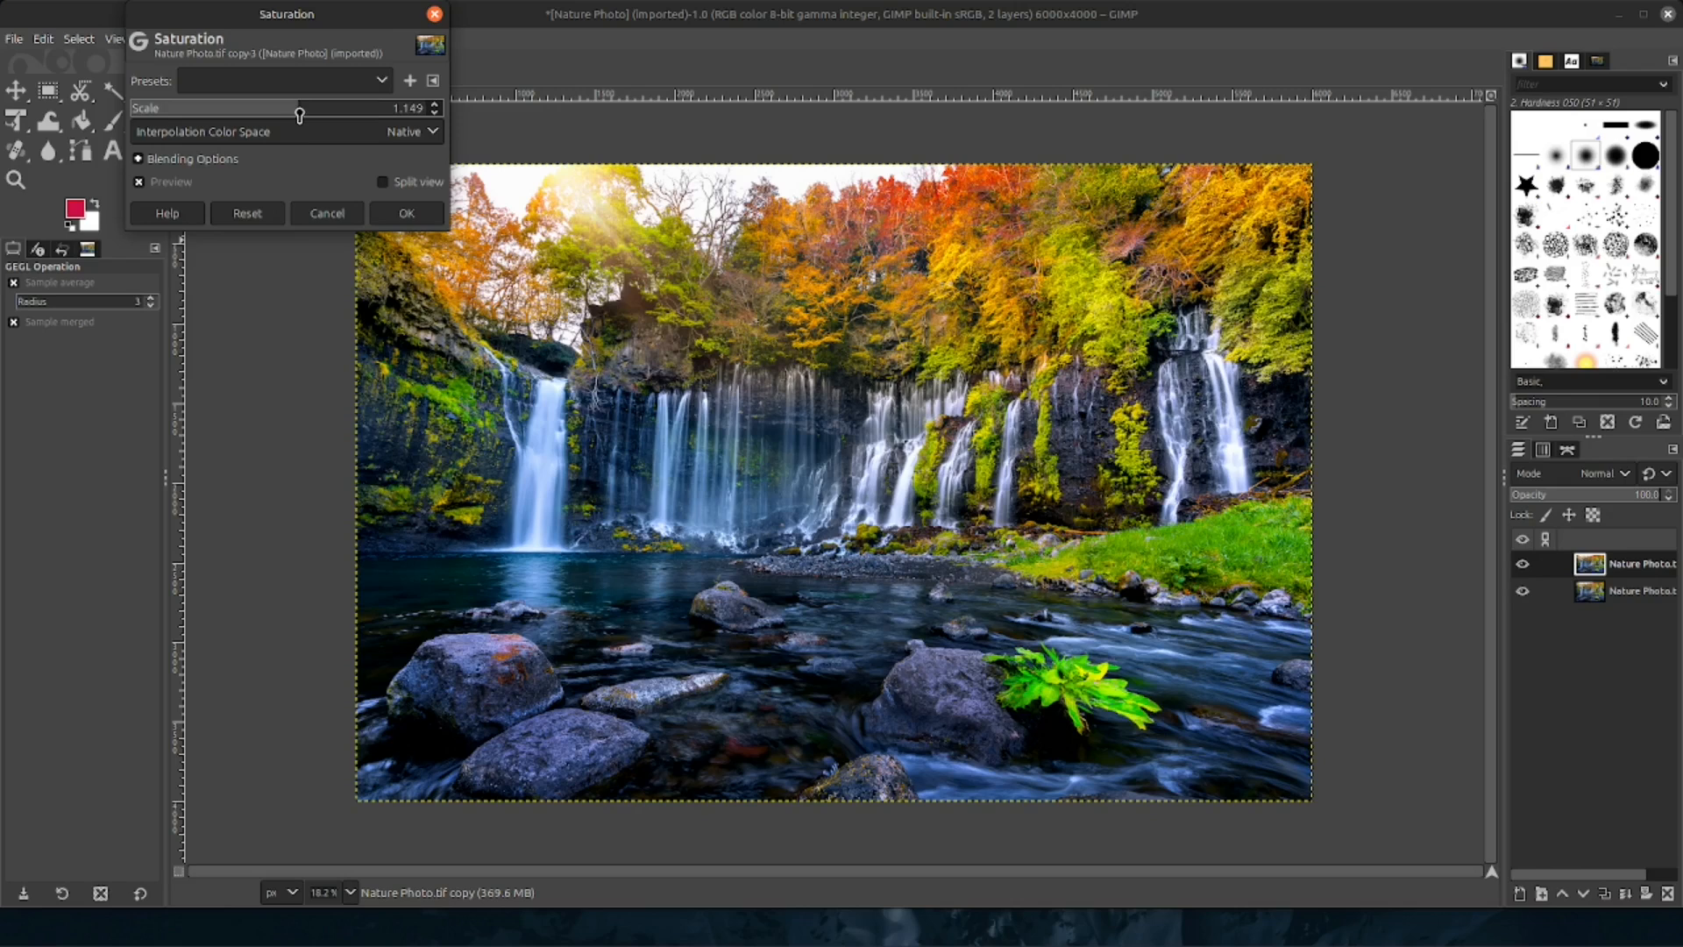
{"action": "left_click", "coordinate": [409, 214]}
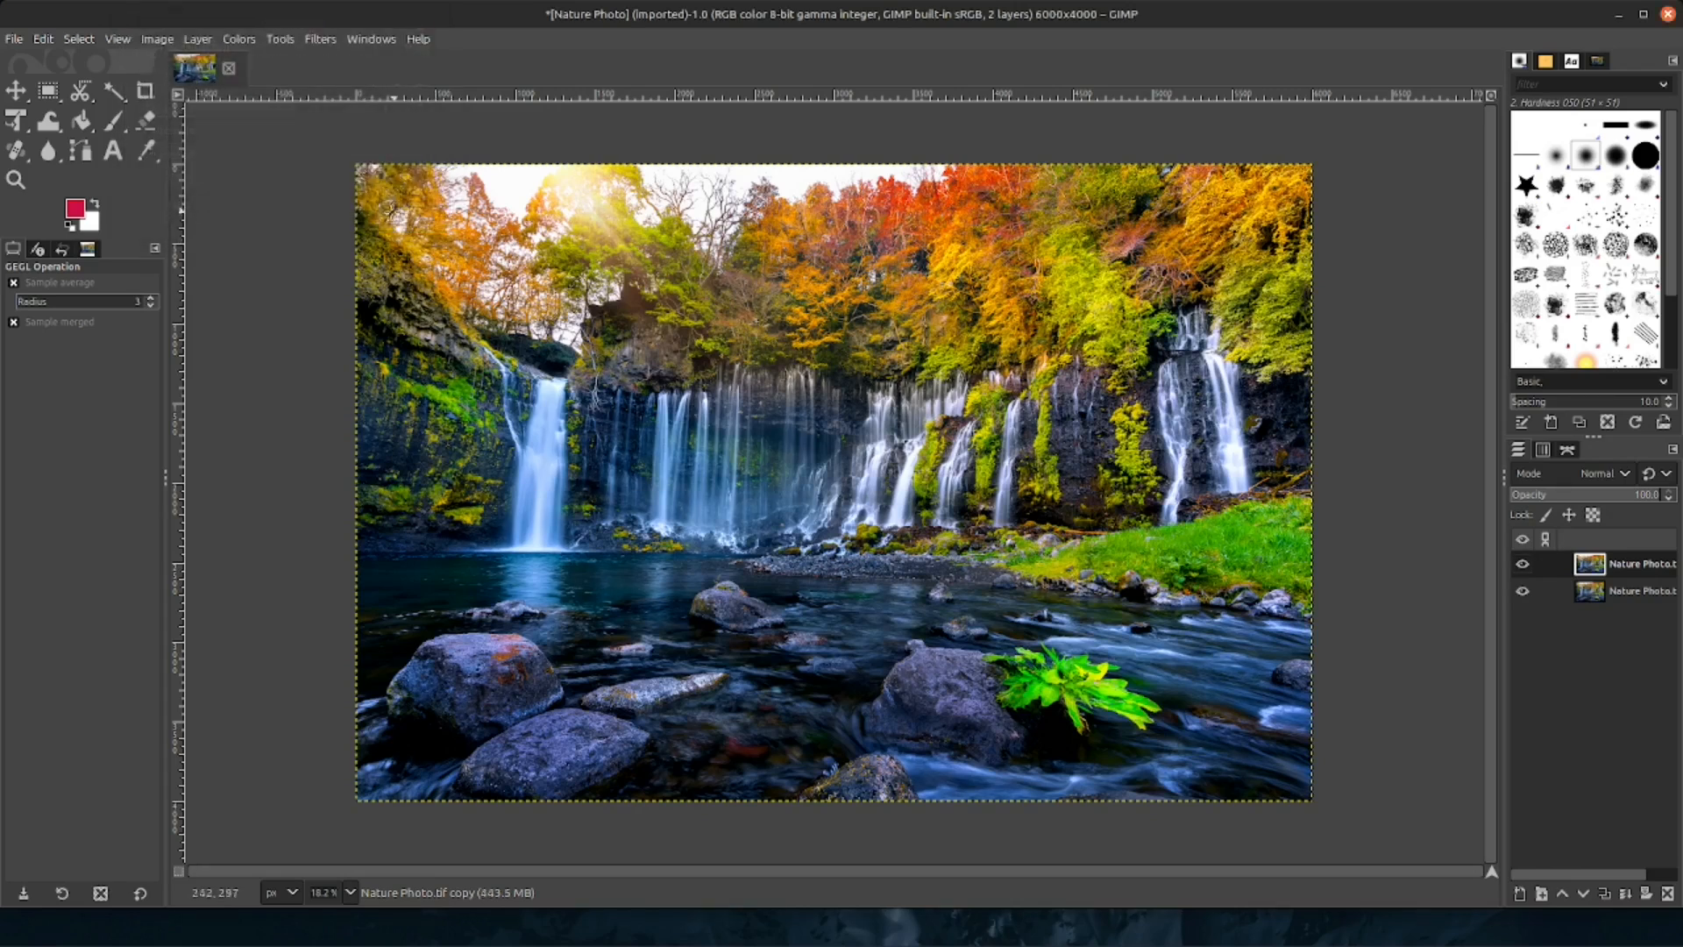
{"action": "left_click", "coordinate": [1523, 564]}
{"action": "left_click", "coordinate": [1524, 565]}
{"action": "left_click", "coordinate": [1524, 565]}
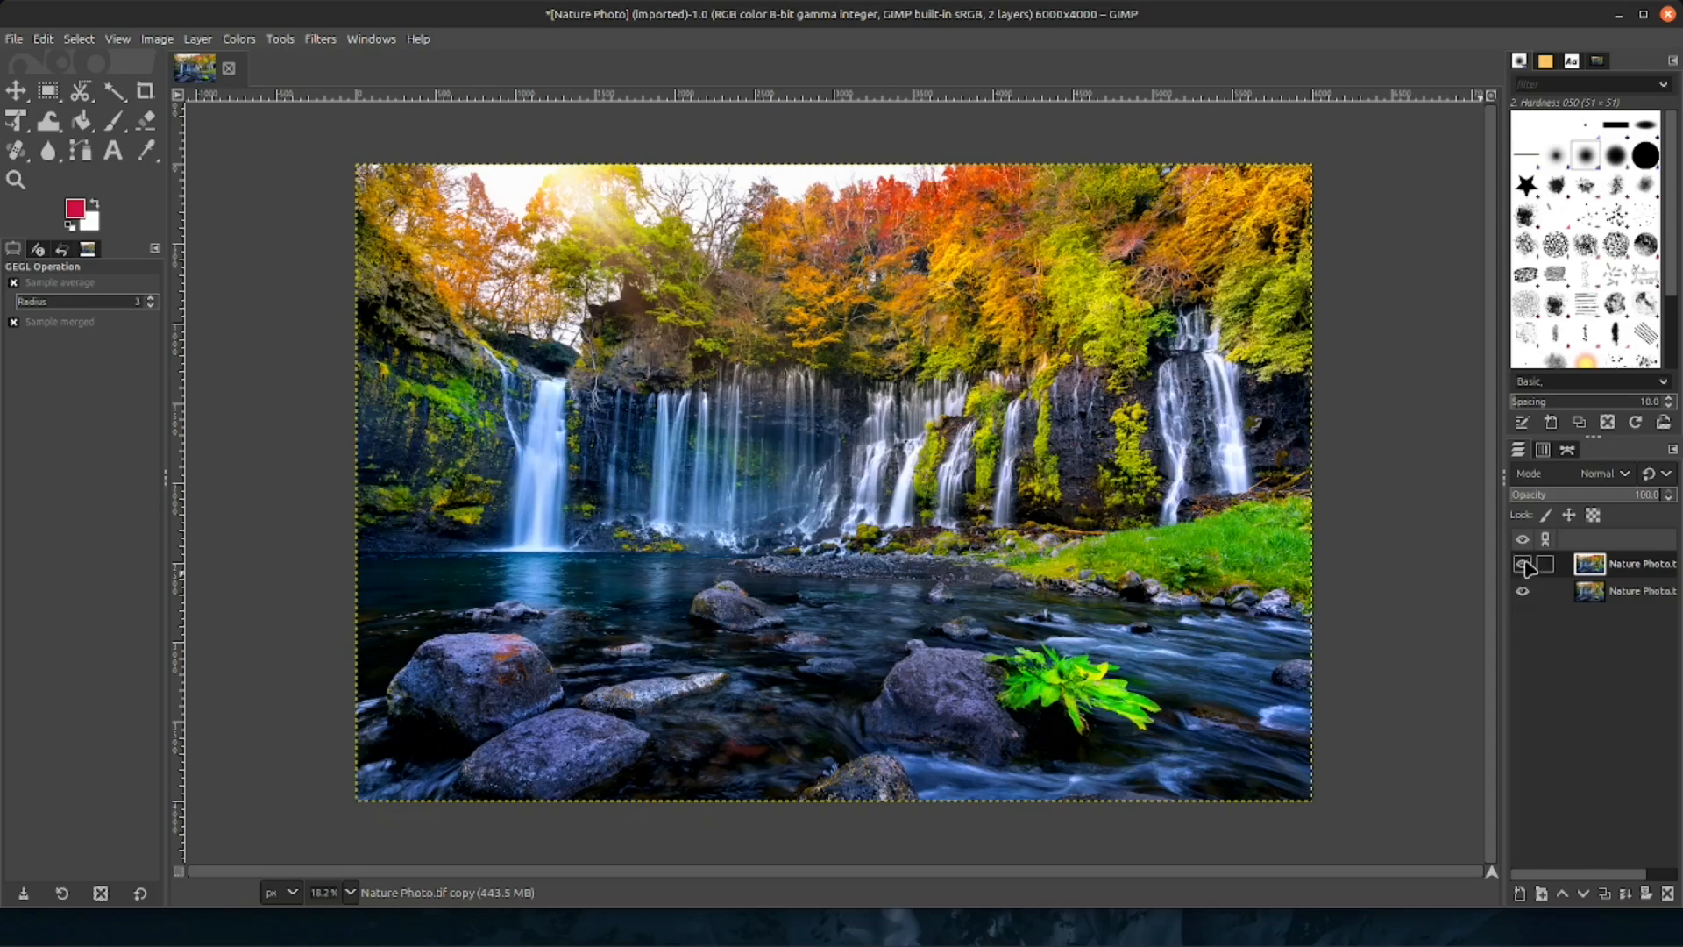
{"action": "left_click", "coordinate": [1524, 566]}
{"action": "left_click", "coordinate": [1524, 566]}
Raise the top photo layer's contrast to 10 with Brightness-Contrast, and compare the edited photo with the original layer
{"action": "left_click", "coordinate": [241, 40]}
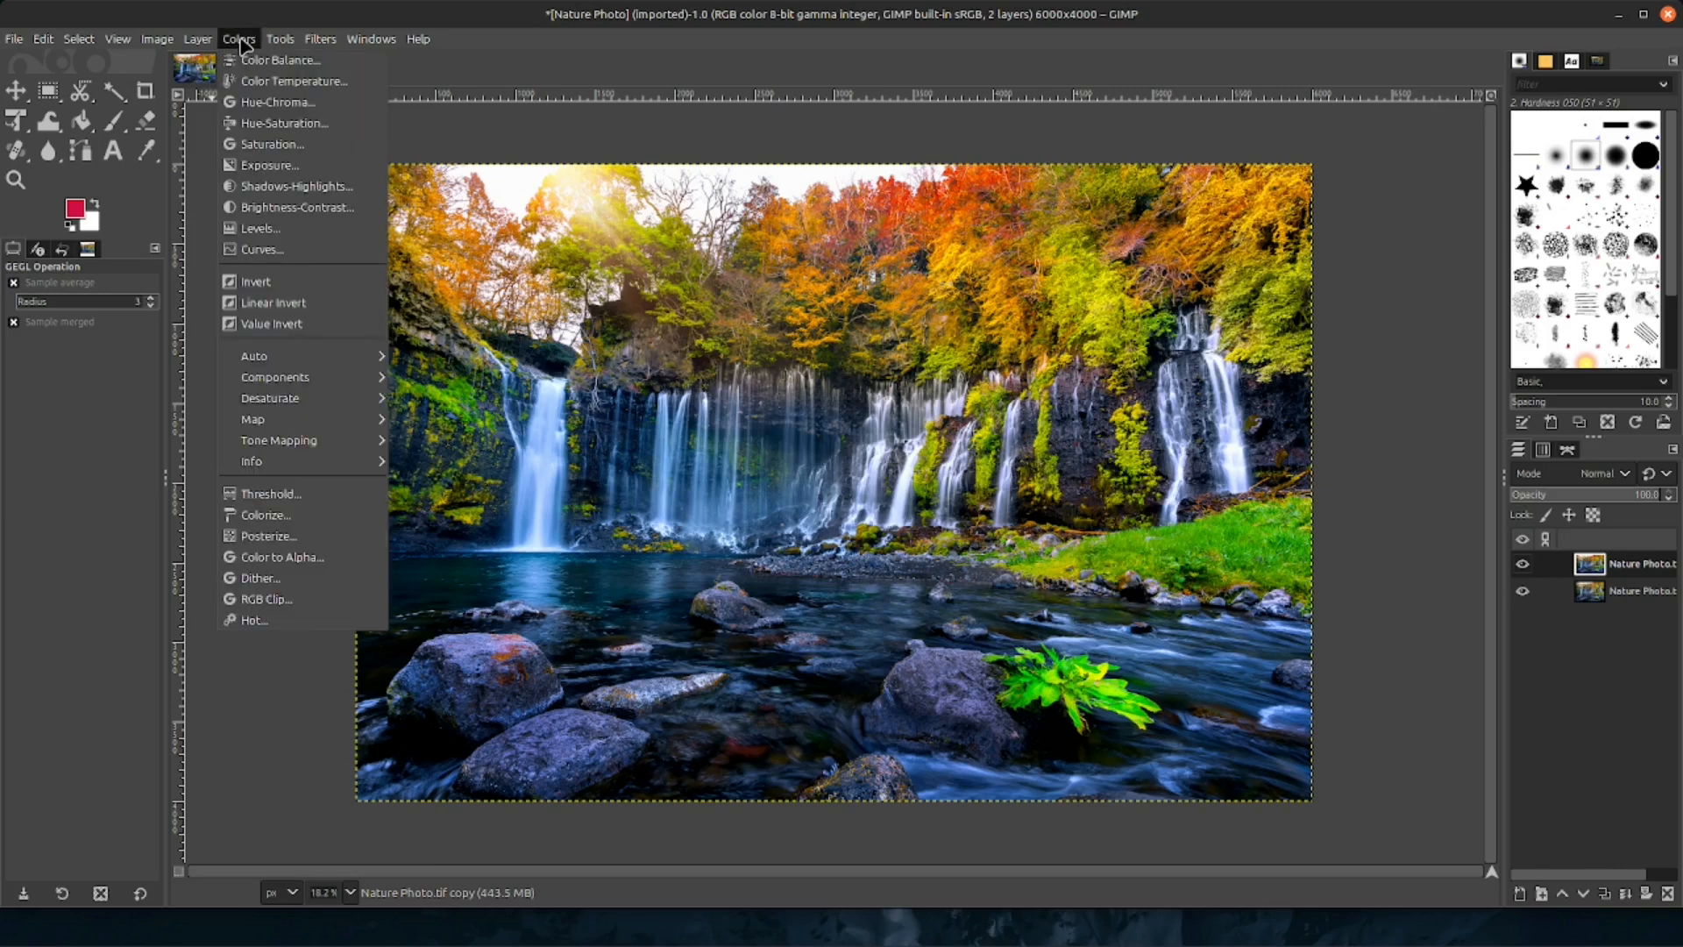
{"action": "left_click", "coordinate": [272, 210]}
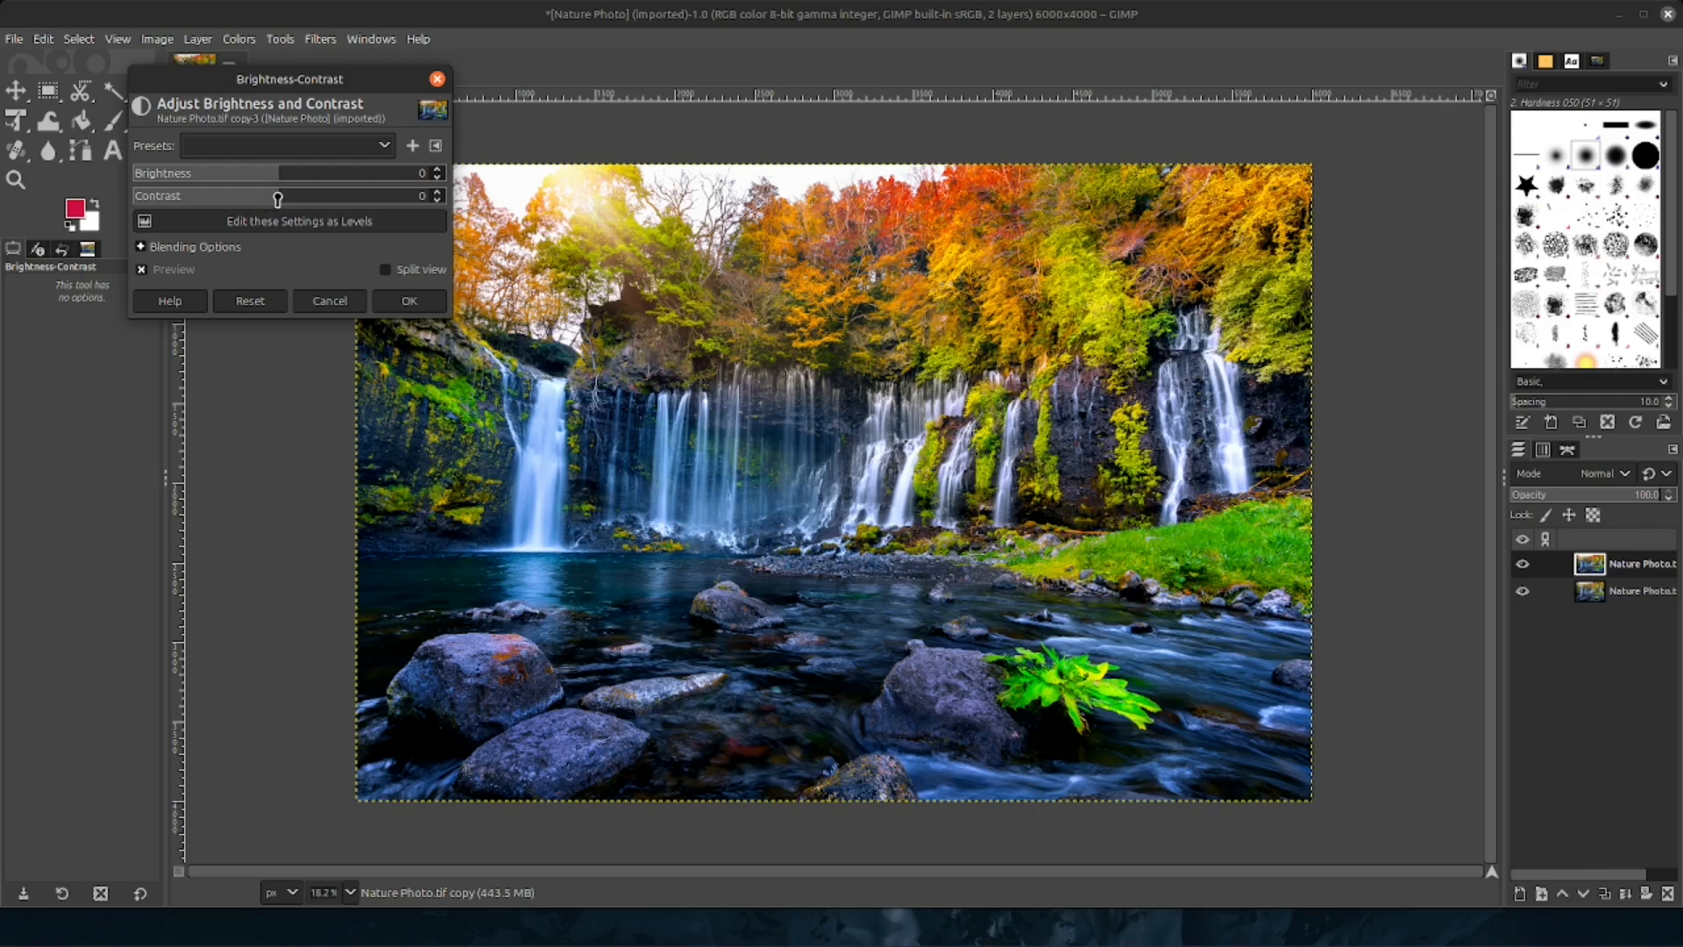
{"action": "left_click_drag", "start_coordinate": [363, 77], "coordinate": [316, 75]}
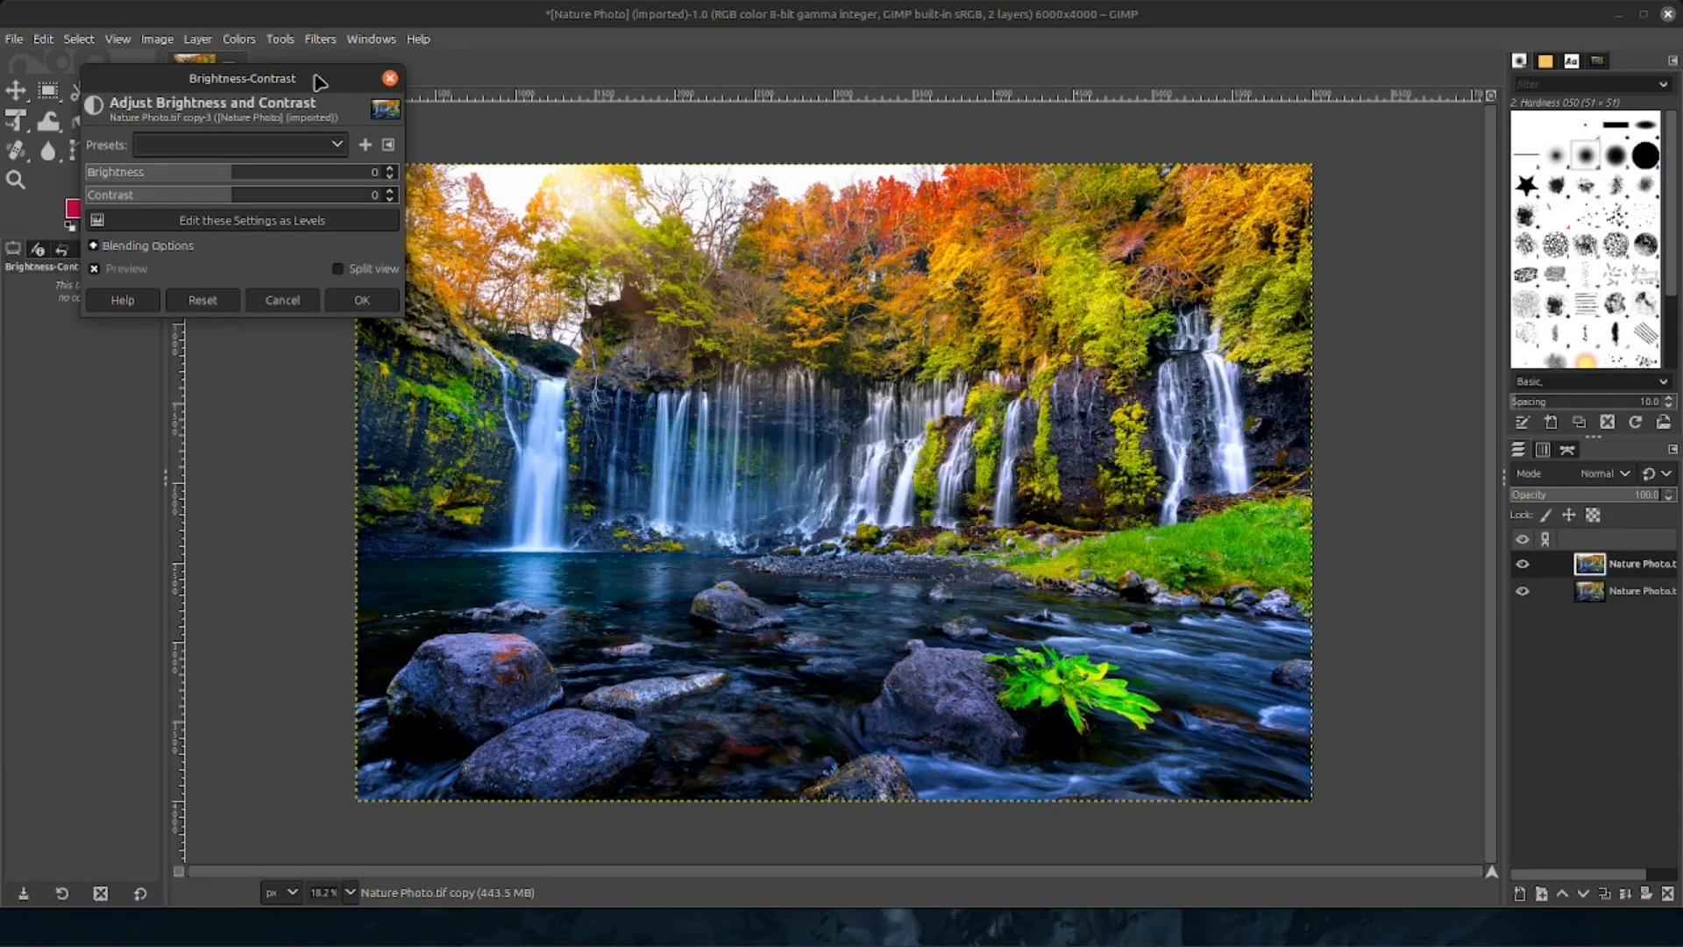
{"action": "left_click", "coordinate": [234, 195]}
{"action": "left_click_drag", "start_coordinate": [233, 194], "coordinate": [245, 195]}
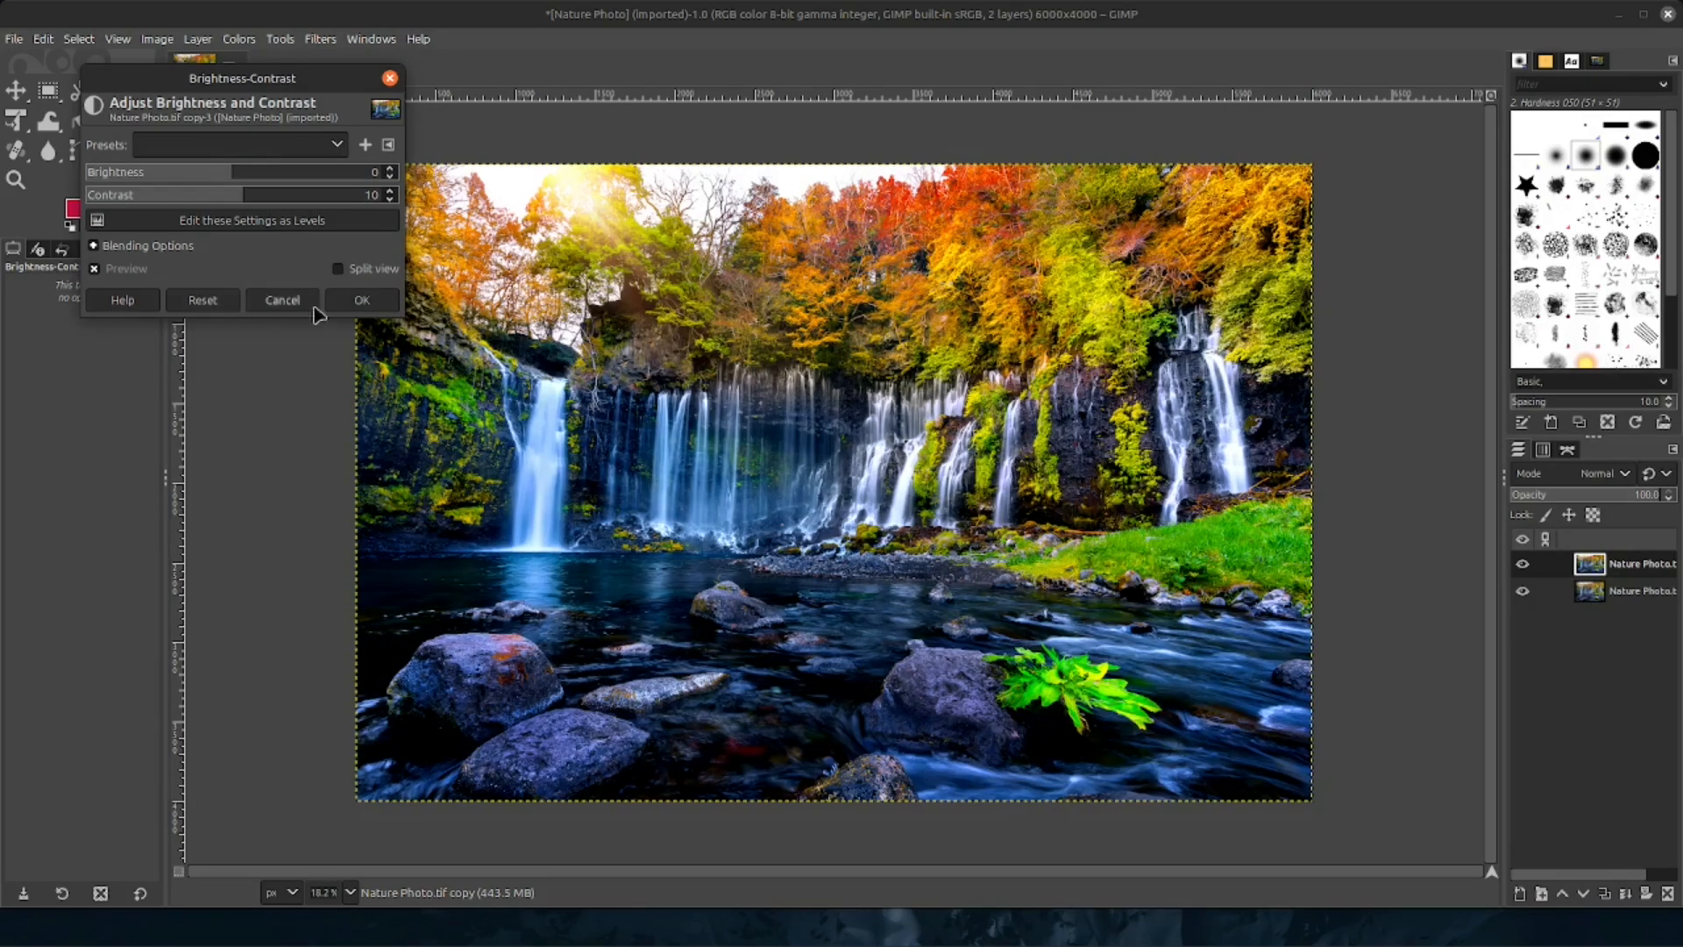
{"action": "left_click", "coordinate": [342, 299]}
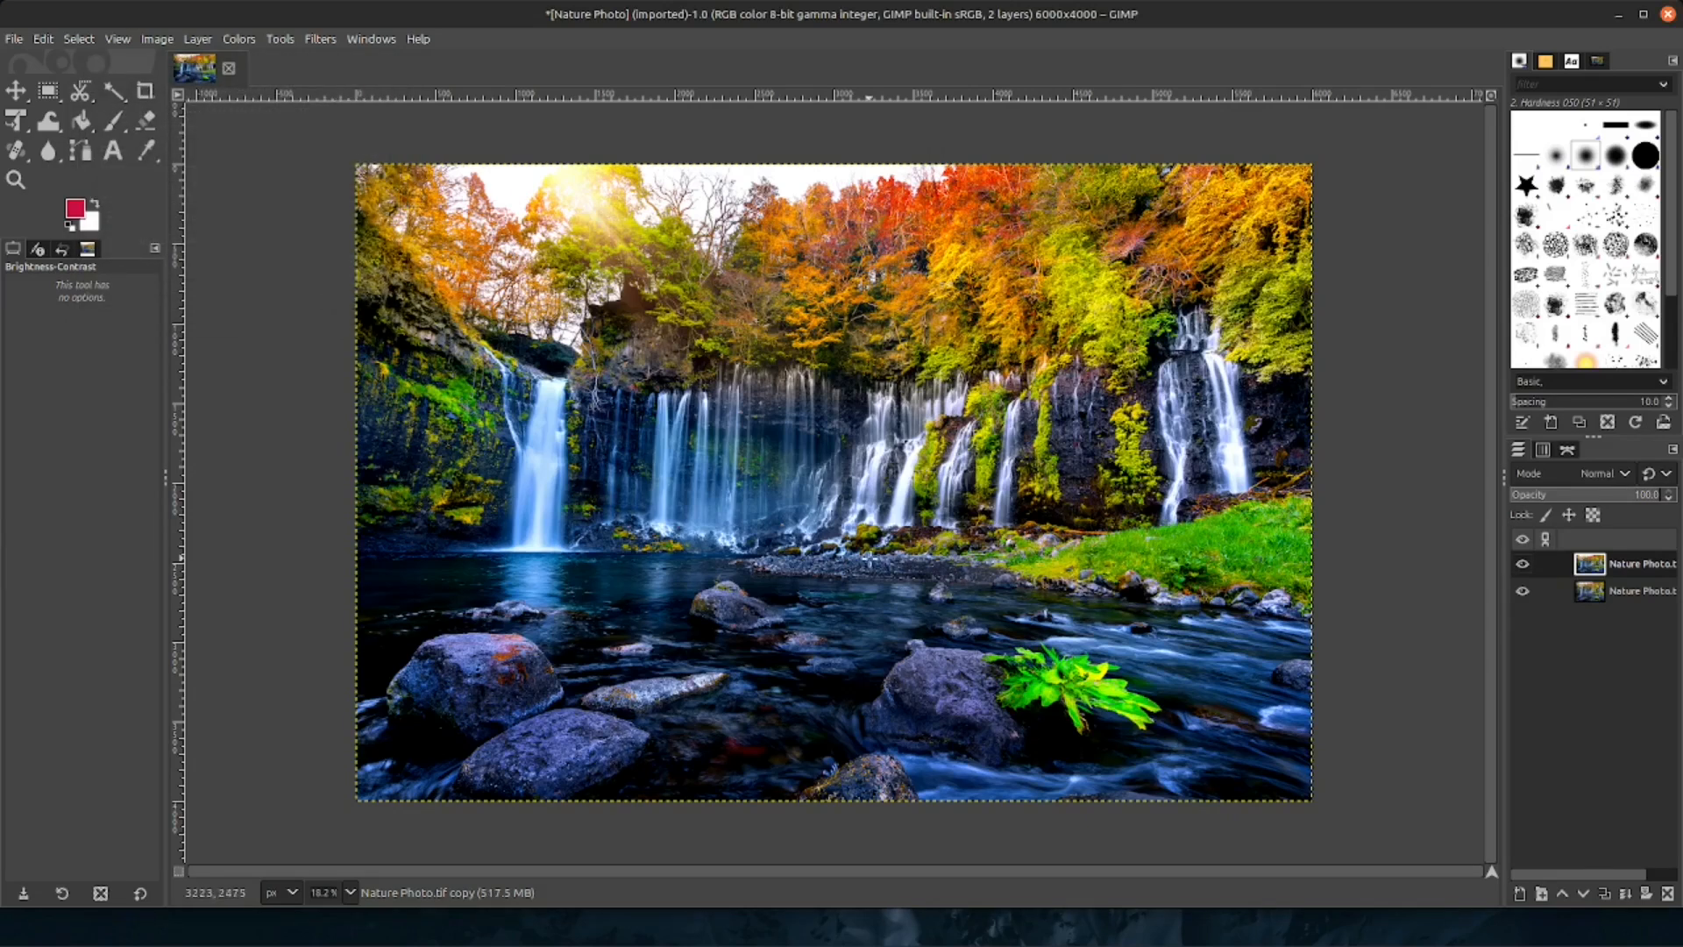
{"action": "left_click", "coordinate": [1523, 566]}
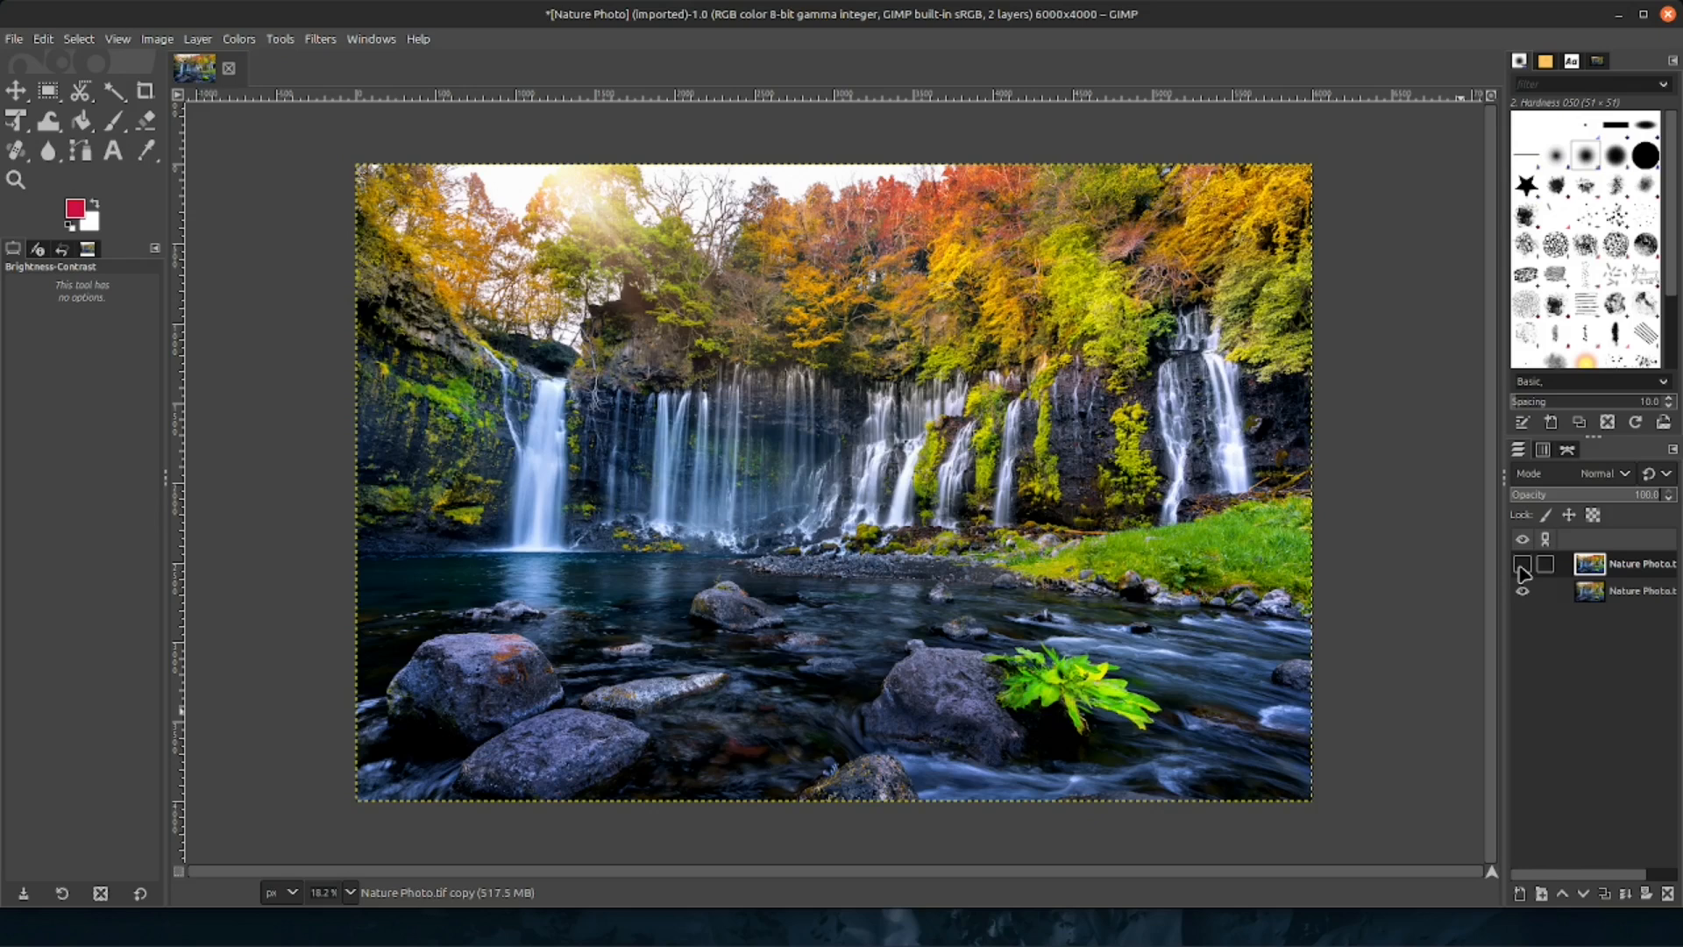
{"action": "left_click", "coordinate": [1523, 565]}
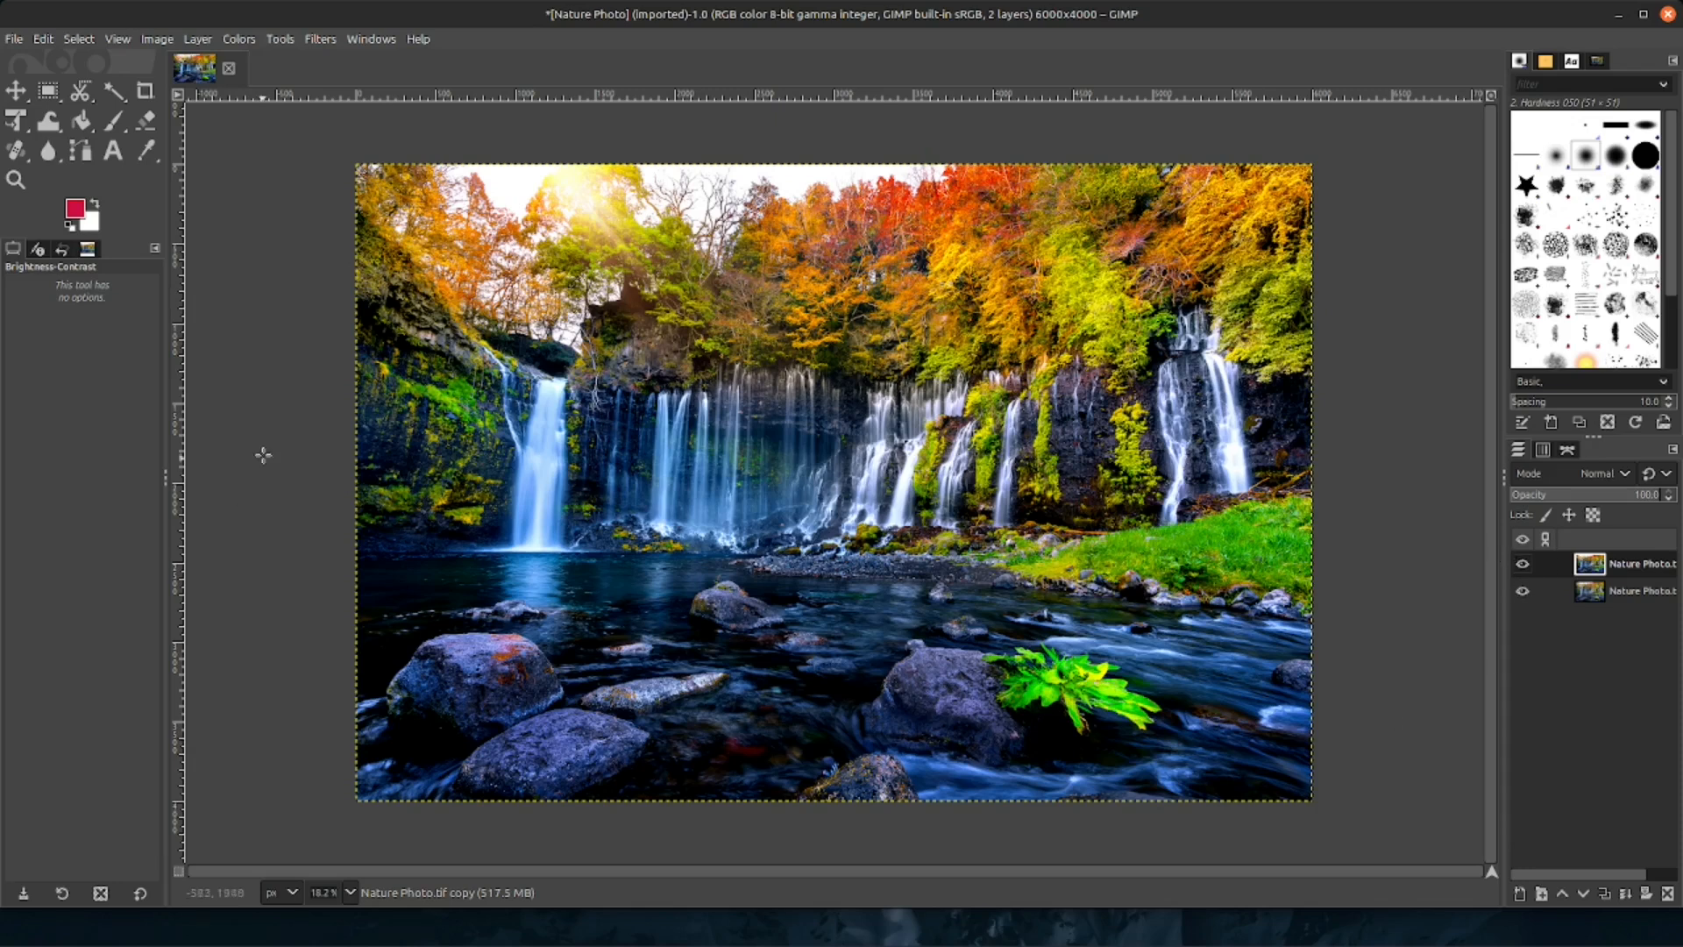
Set up the Text tool with centered justification and the FreeSerif Italic font
{"action": "left_click", "coordinate": [114, 153]}
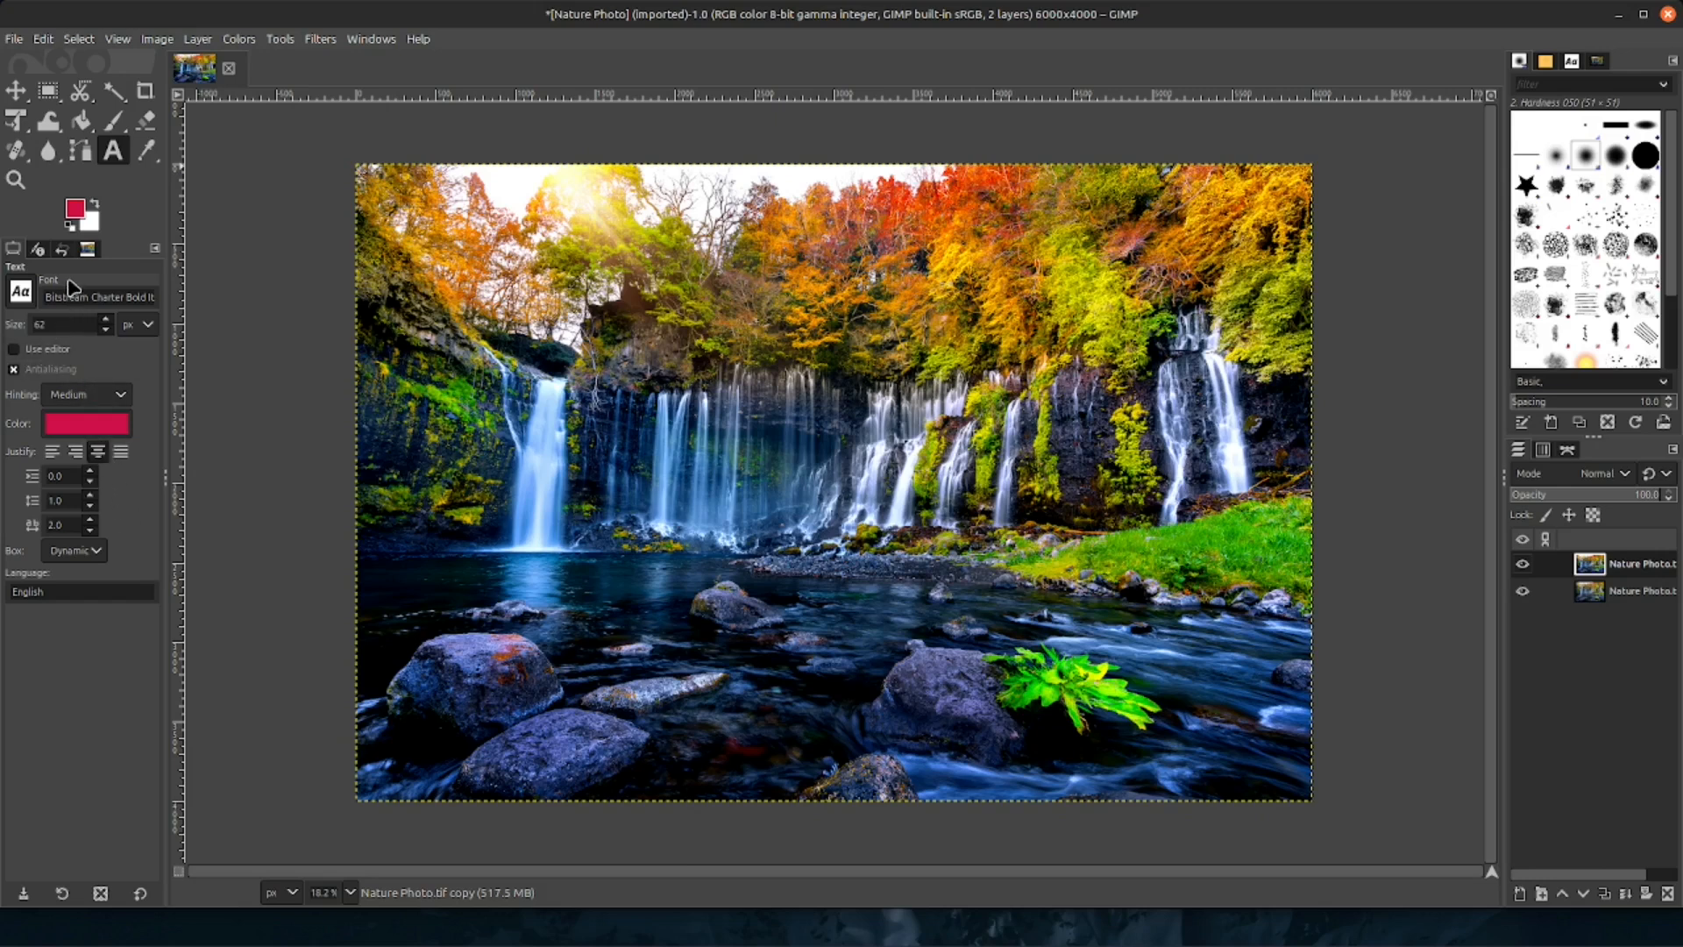
{"action": "left_click", "coordinate": [75, 451]}
{"action": "left_click", "coordinate": [97, 451]}
{"action": "left_click", "coordinate": [20, 292]}
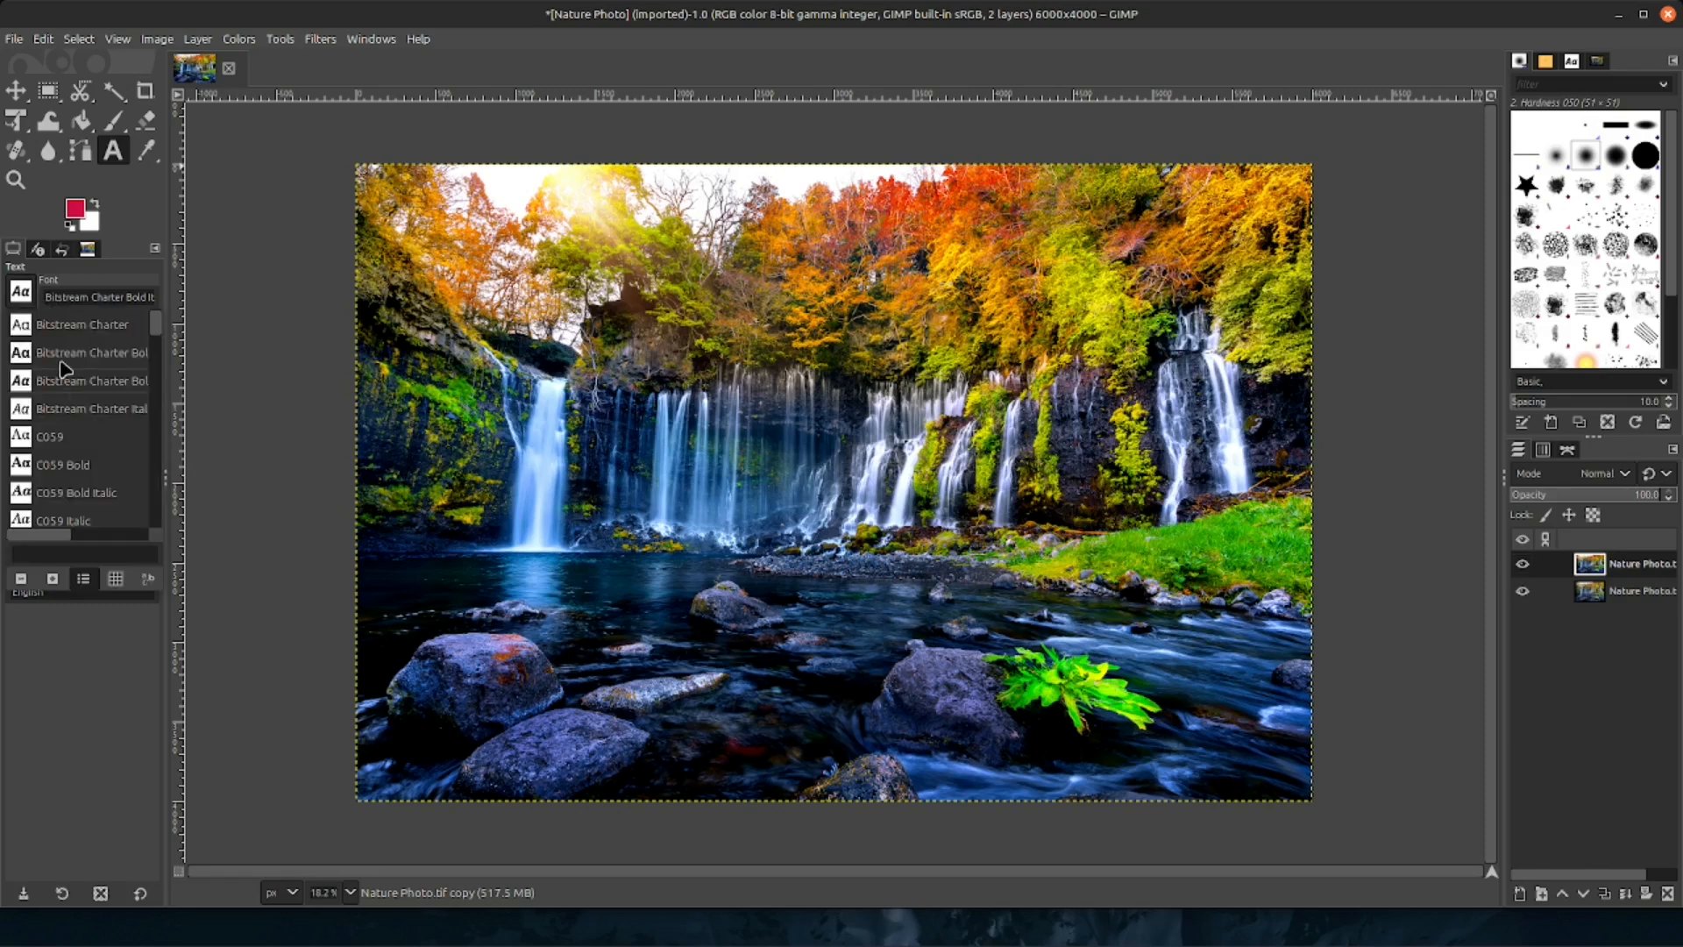
{"action": "scroll", "coordinate": [63, 373], "scroll_direction": "down", "scroll_amount": 1}
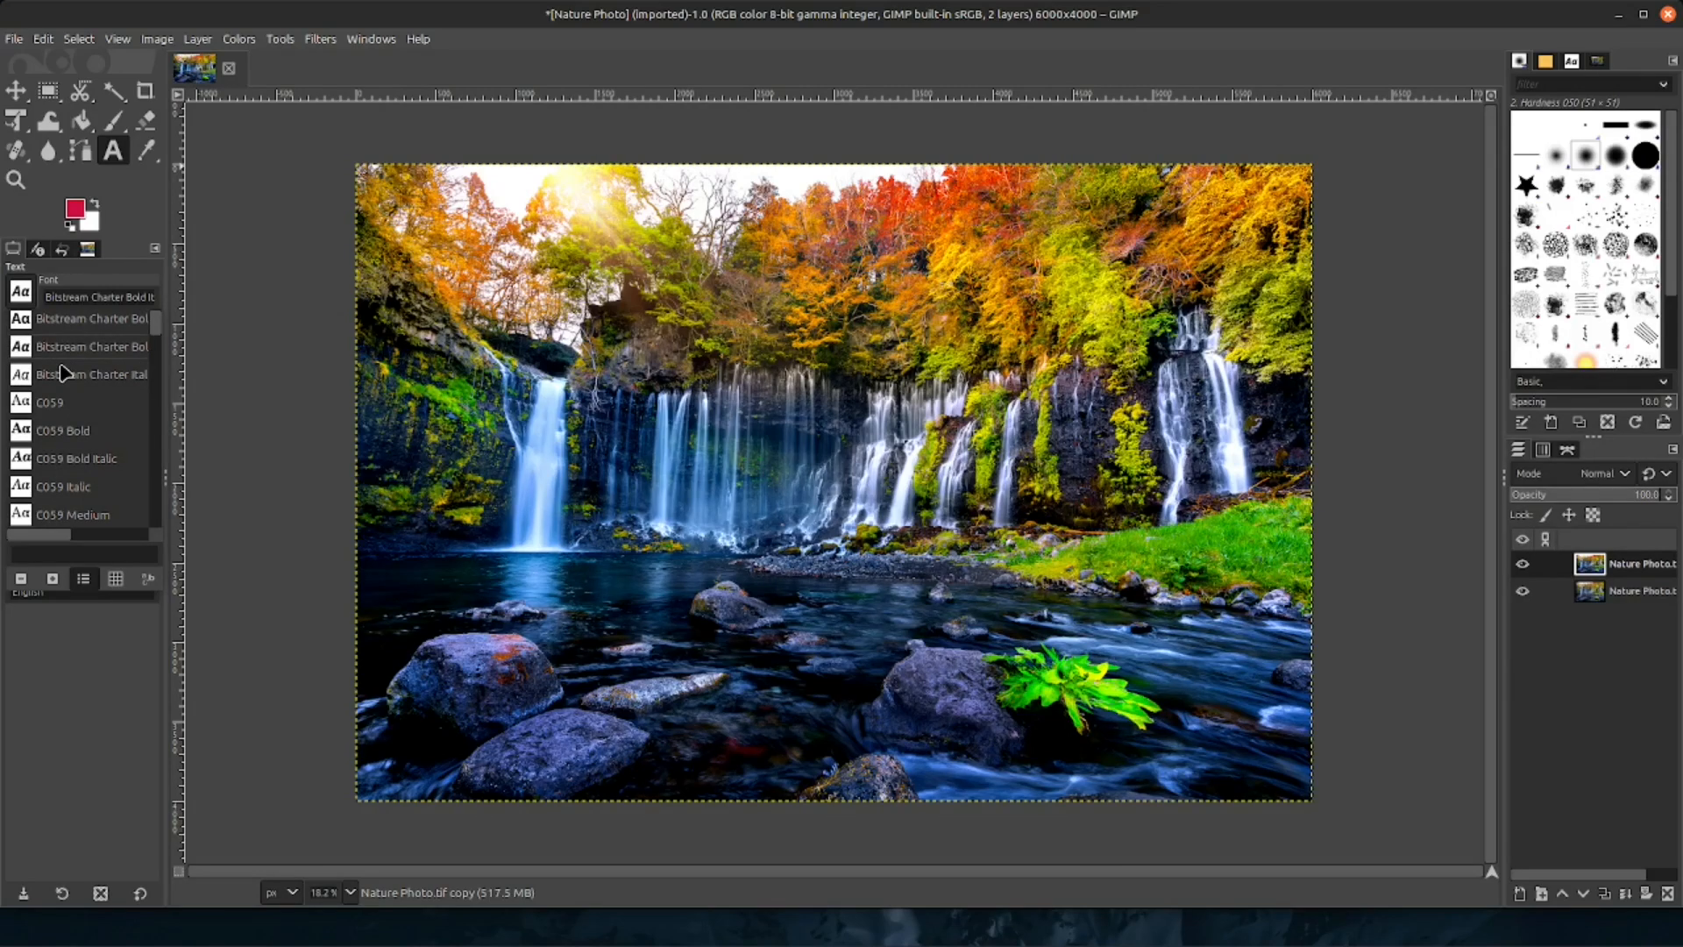
{"action": "scroll", "coordinate": [64, 372], "scroll_direction": "up", "scroll_amount": 1}
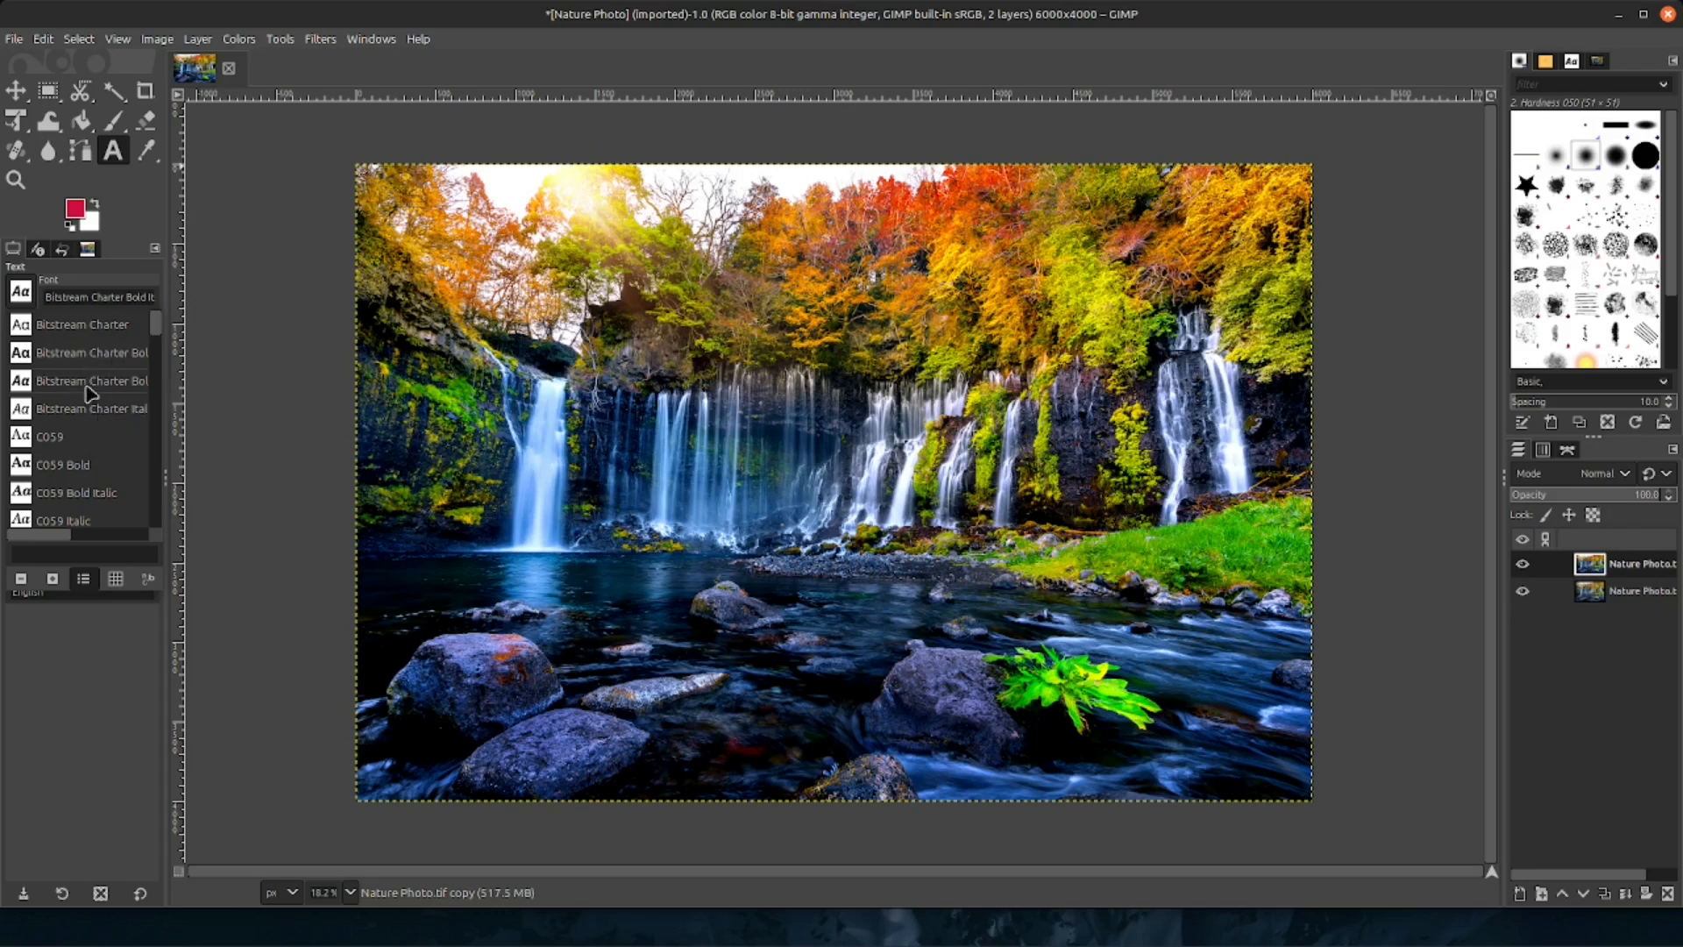
{"action": "scroll", "coordinate": [85, 382], "scroll_direction": "down", "scroll_amount": 3}
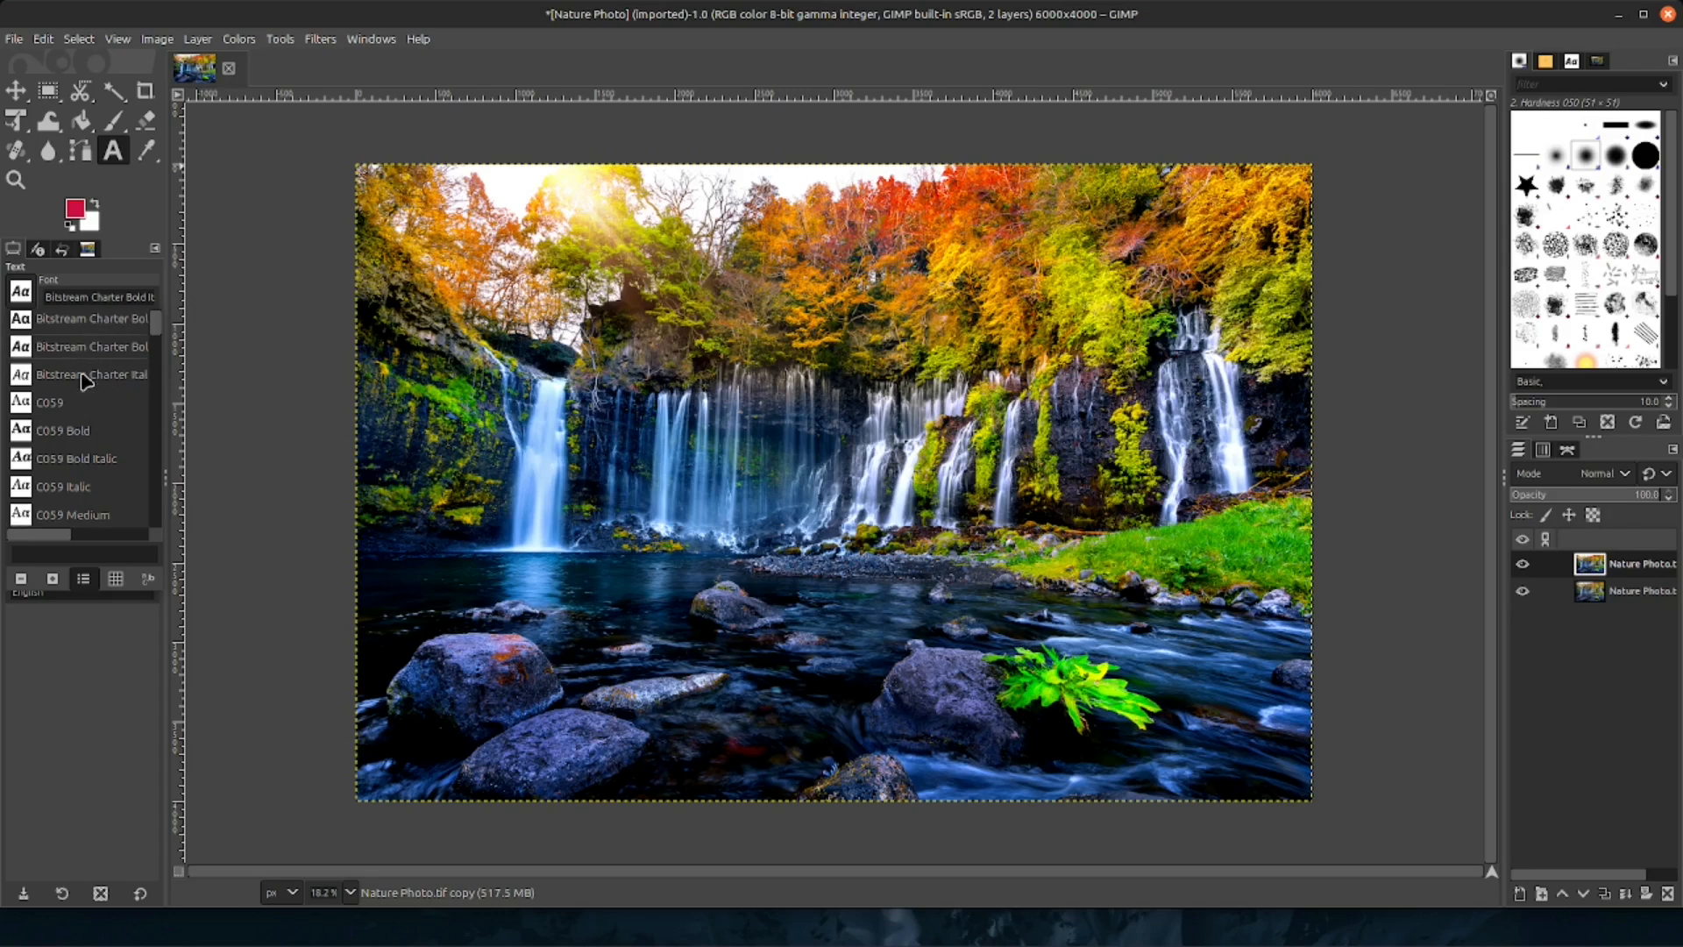
{"action": "scroll", "coordinate": [85, 381], "scroll_direction": "down", "scroll_amount": 8}
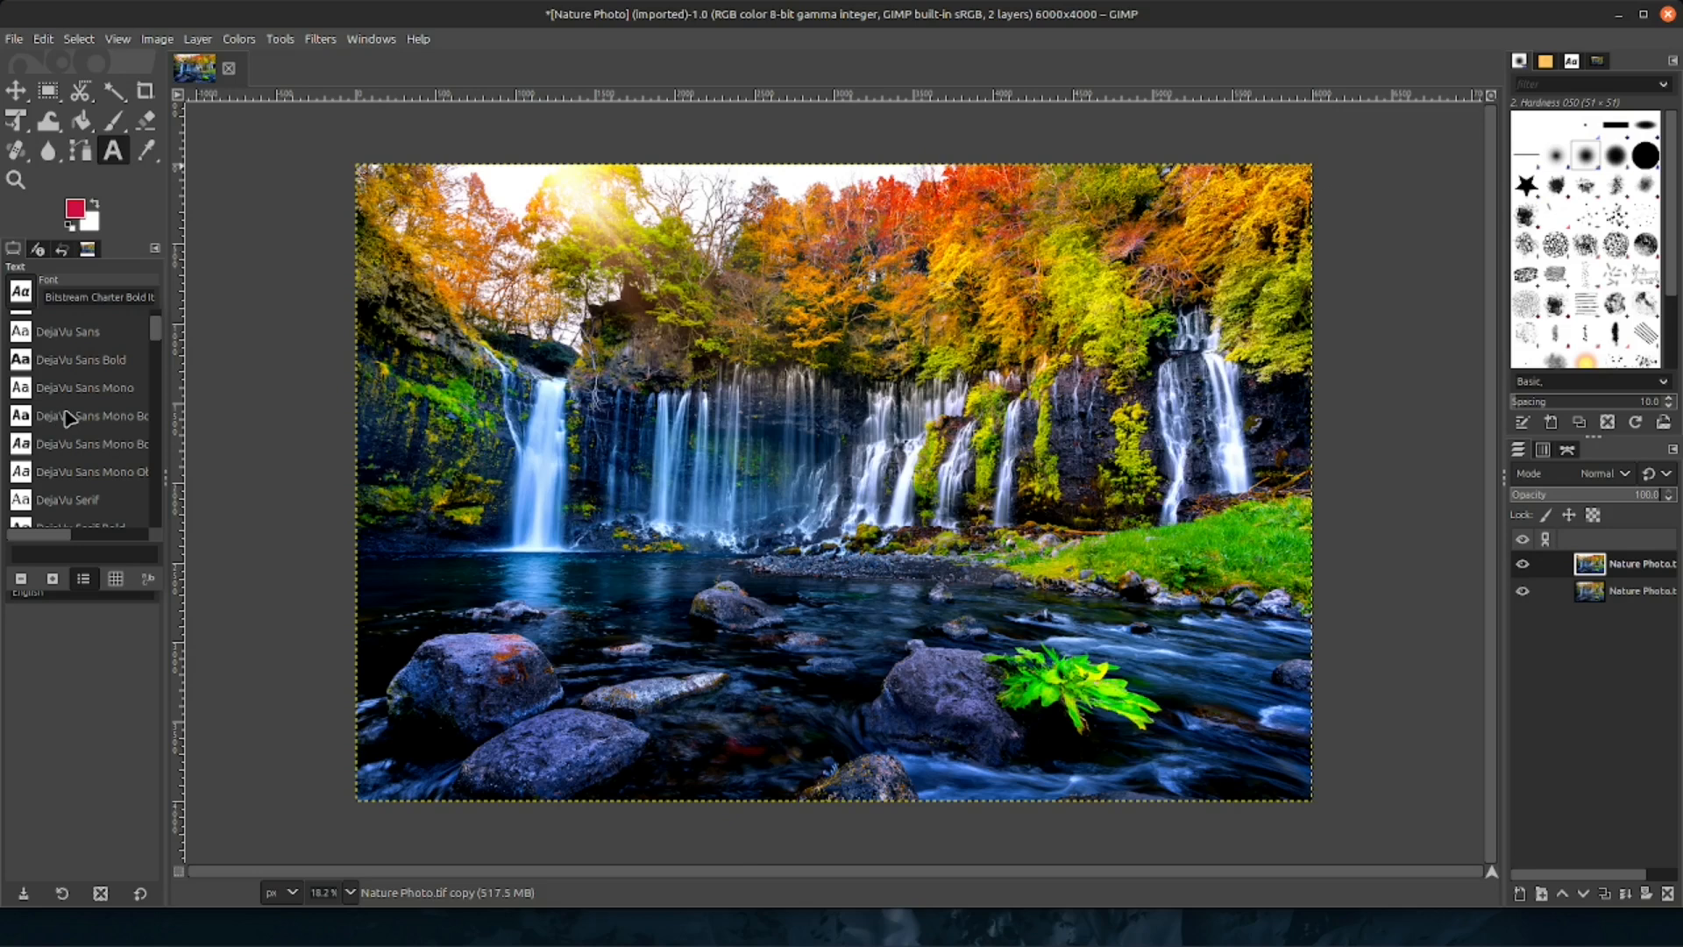
{"action": "scroll", "coordinate": [69, 419], "scroll_direction": "down", "scroll_amount": 1}
{"action": "scroll", "coordinate": [68, 419], "scroll_direction": "down", "scroll_amount": 4}
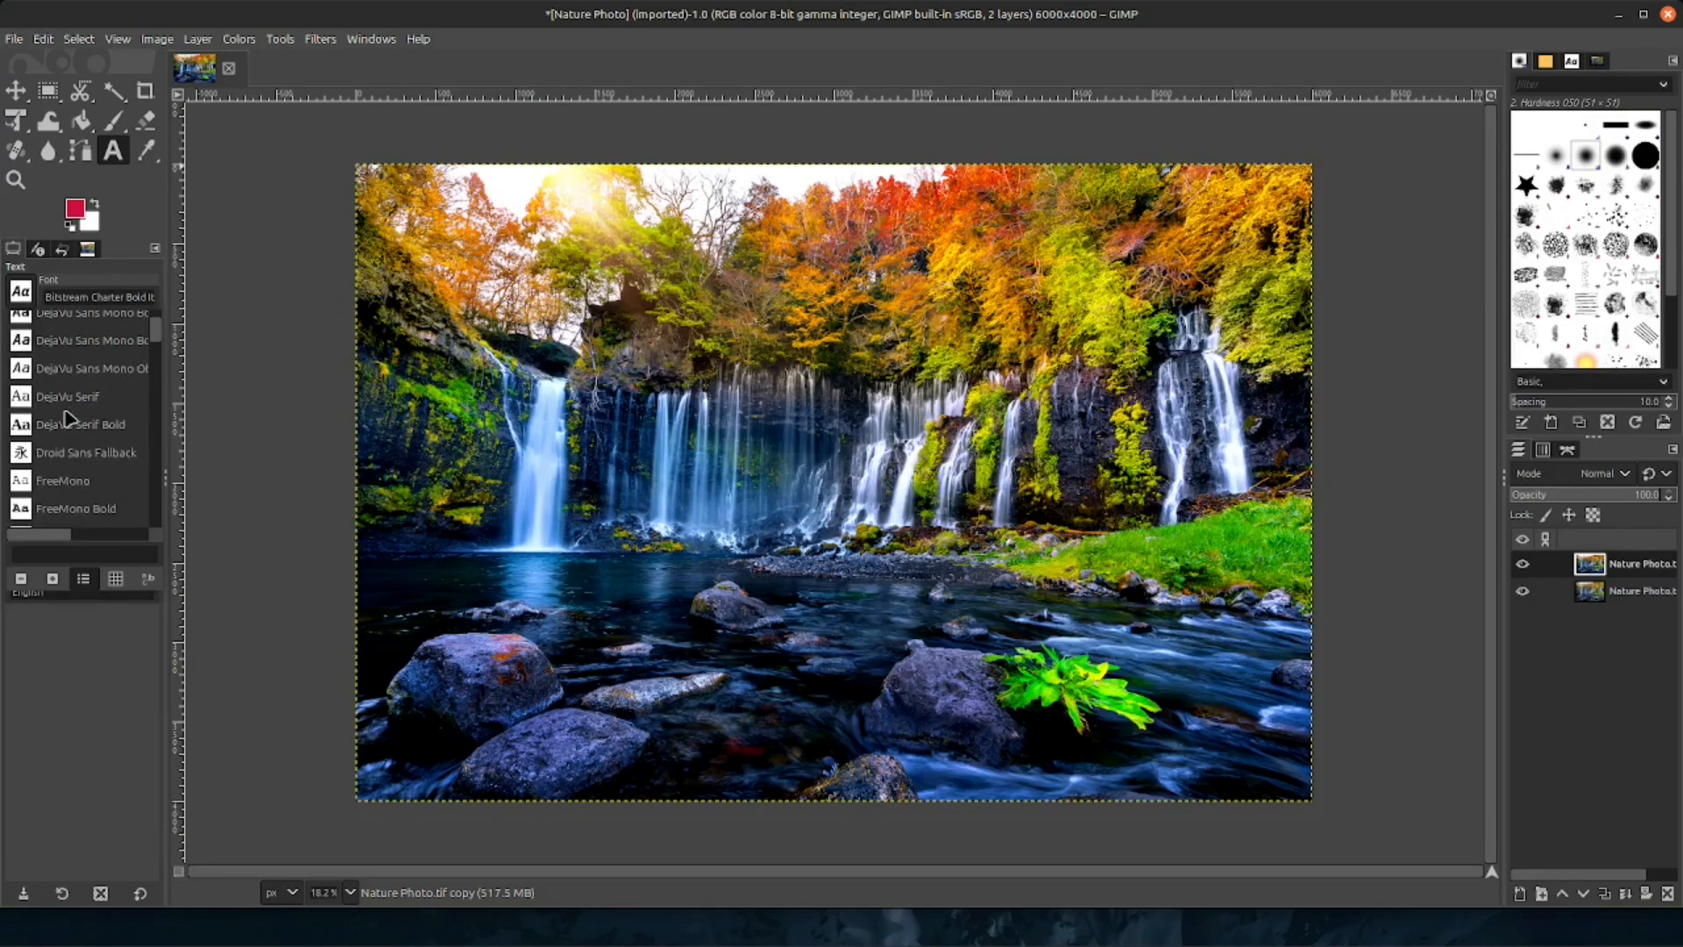
{"action": "scroll", "coordinate": [68, 419], "scroll_direction": "down", "scroll_amount": 5}
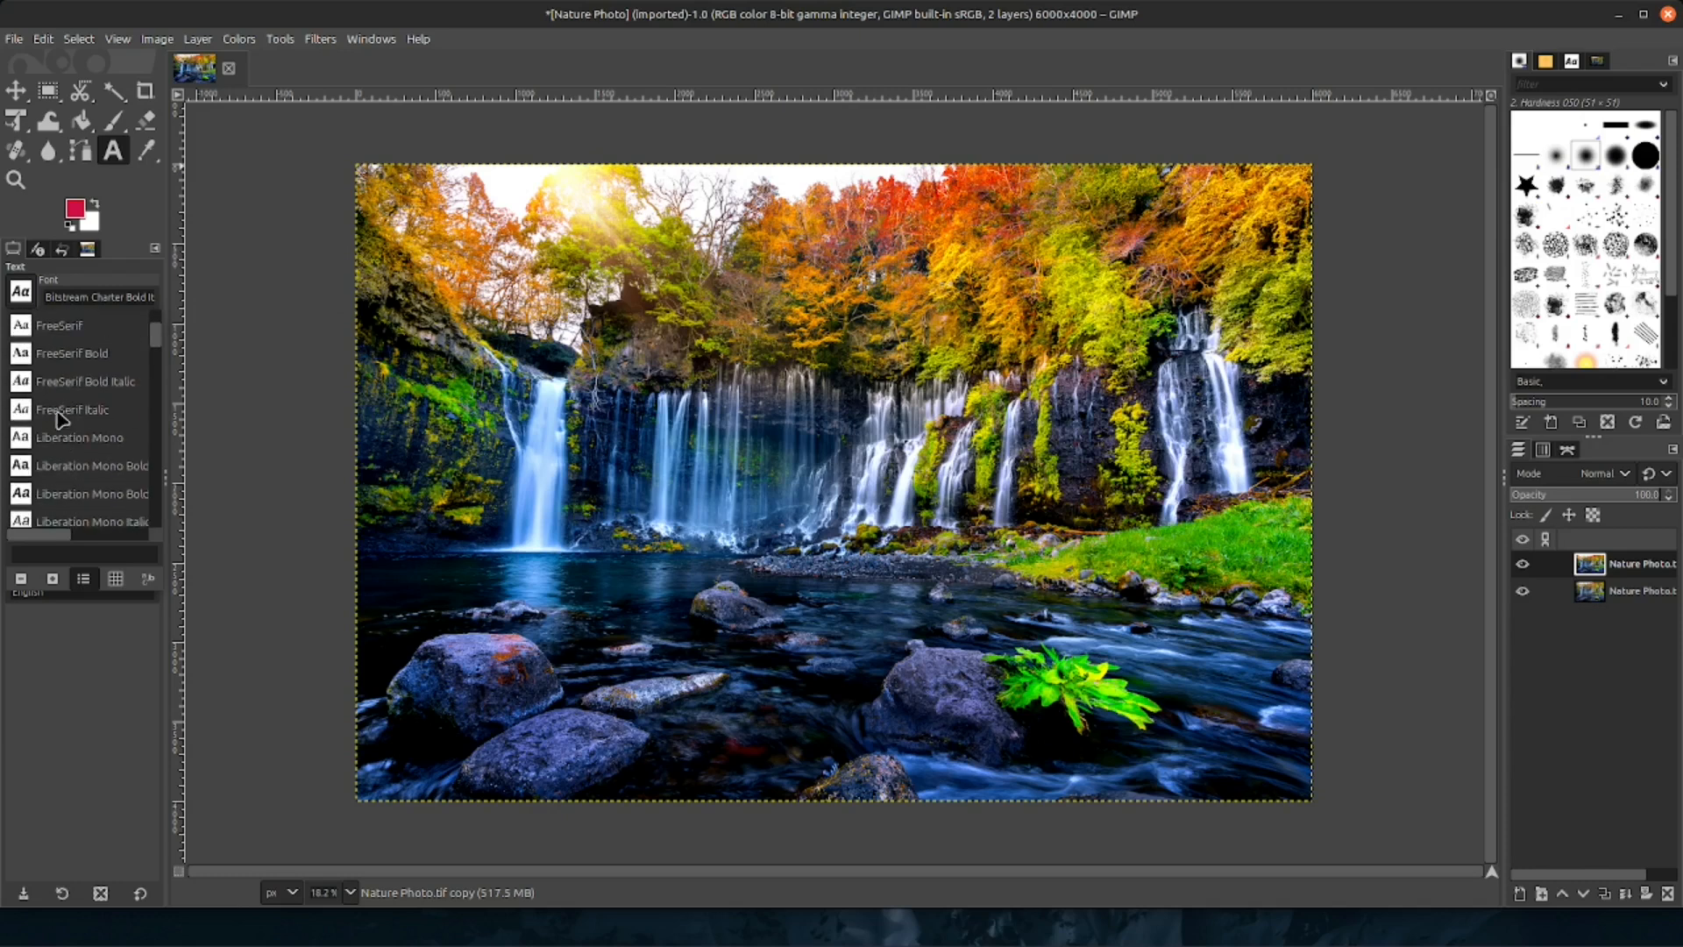
{"action": "left_click", "coordinate": [58, 412]}
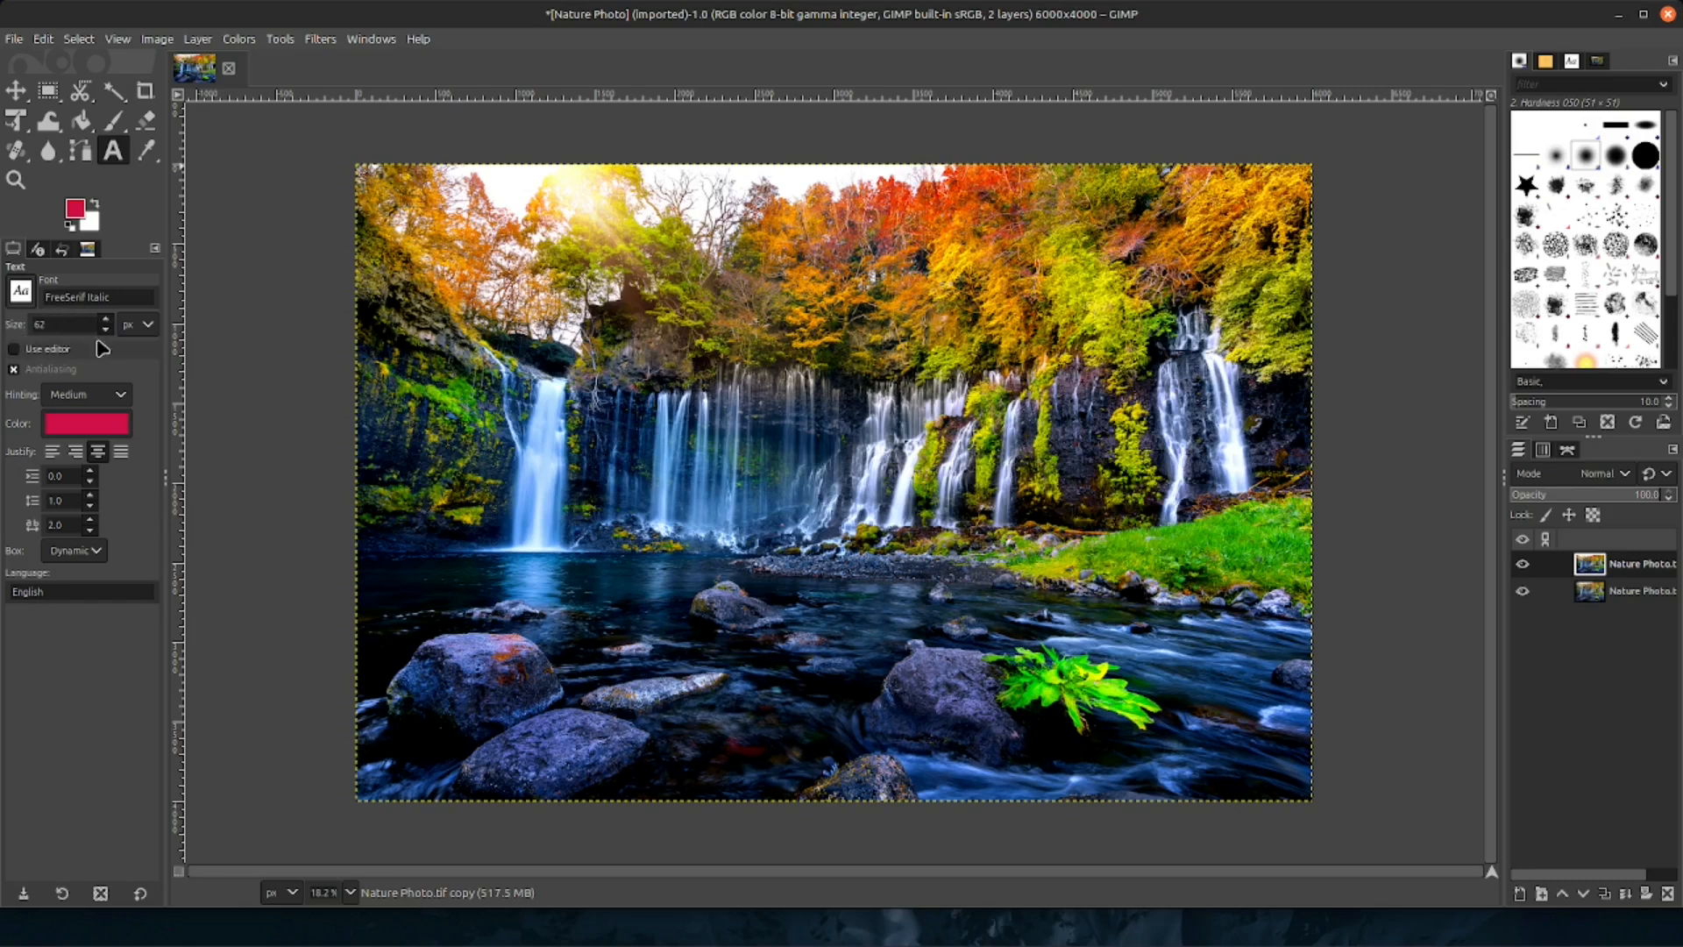
Set the Text tool's size to 70 px and its box mode to Fixed
{"action": "scroll", "coordinate": [108, 325], "scroll_direction": "up", "scroll_amount": 3}
{"action": "scroll", "coordinate": [108, 326], "scroll_direction": "up", "scroll_amount": 3}
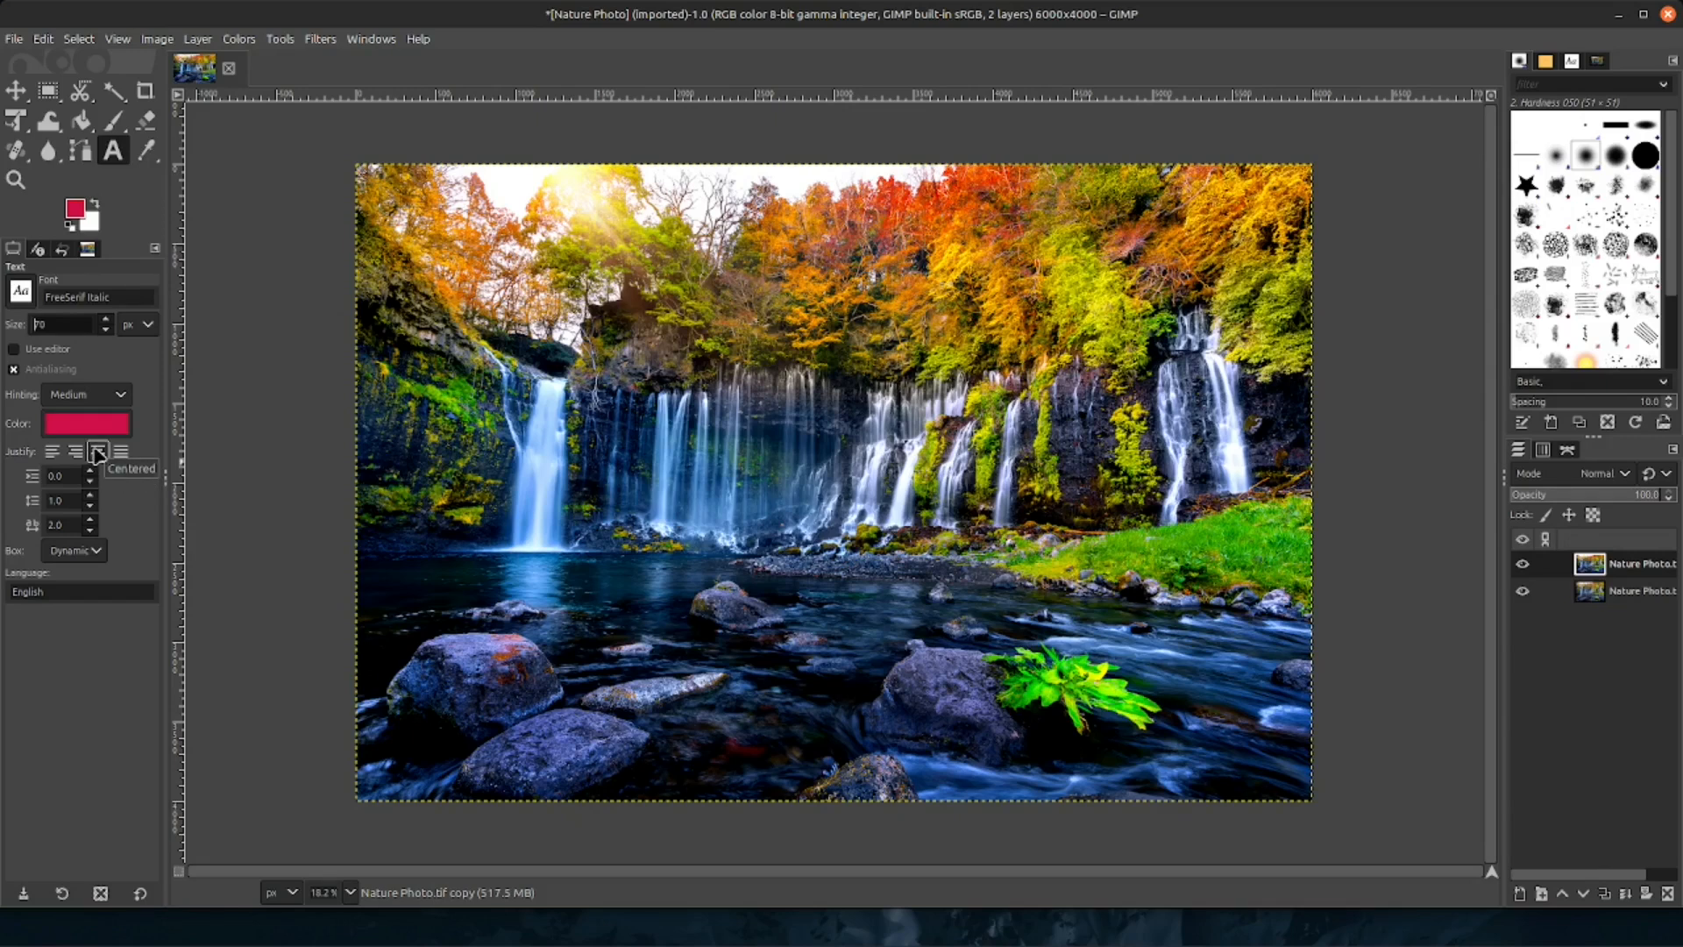
{"action": "left_click", "coordinate": [99, 553]}
{"action": "left_click", "coordinate": [98, 577]}
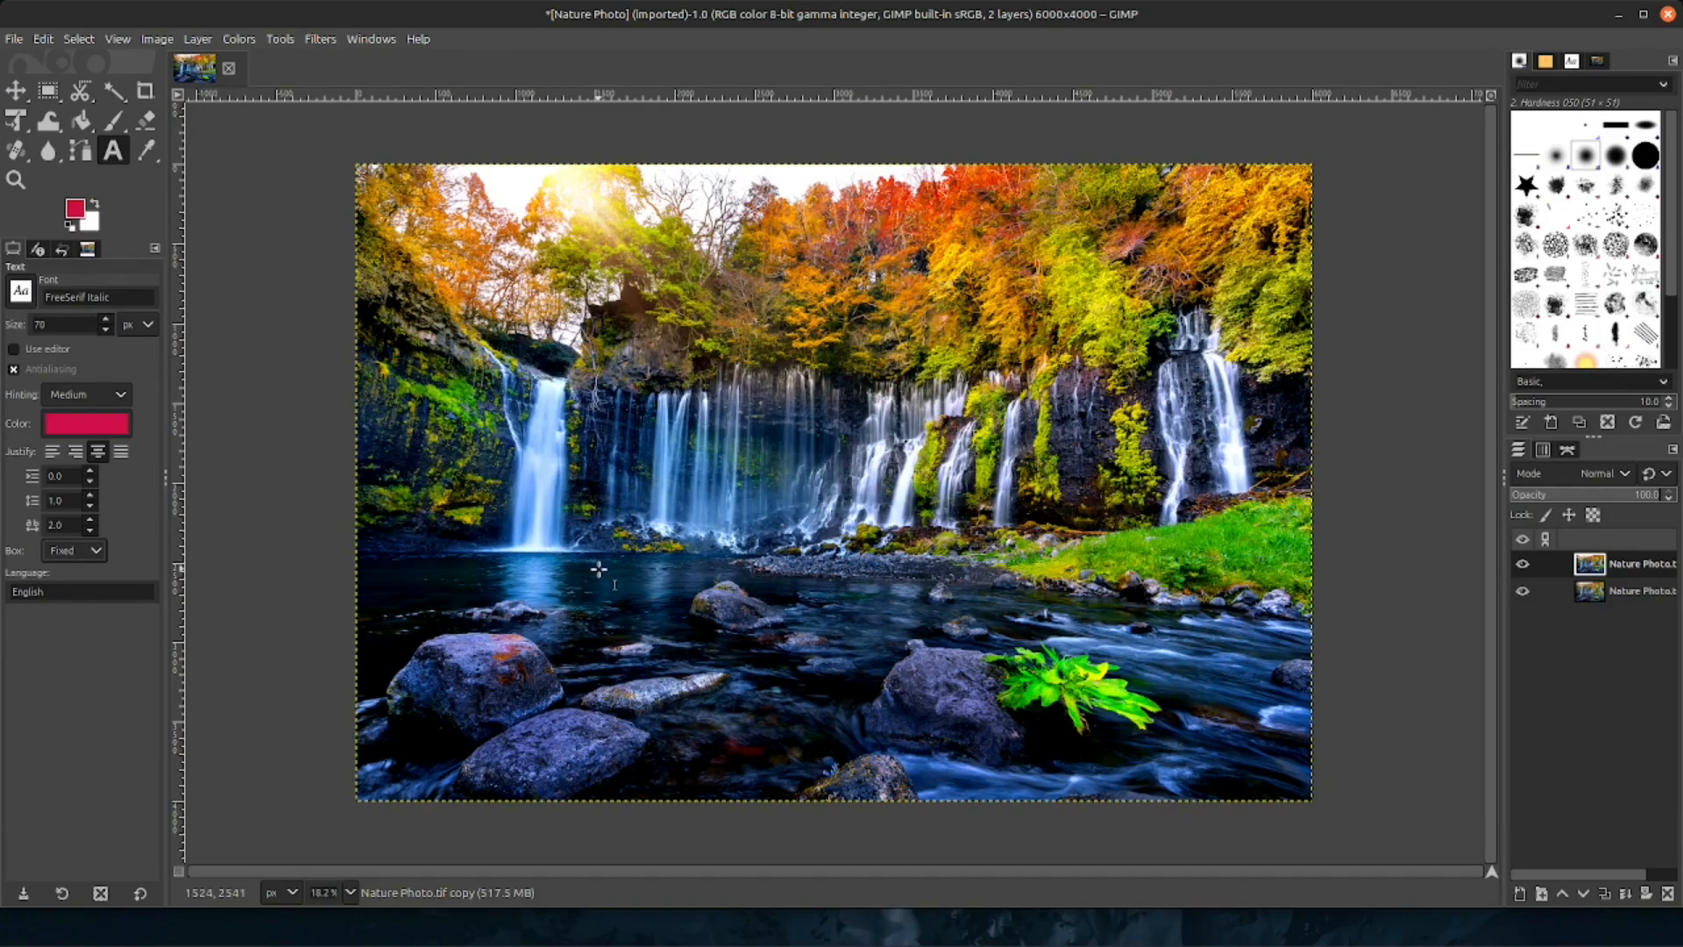
Draw a wide text box over the dark water just below the waterfalls and enter the text "Serenity"
{"action": "left_click_drag", "start_coordinate": [470, 557], "coordinate": [927, 656]}
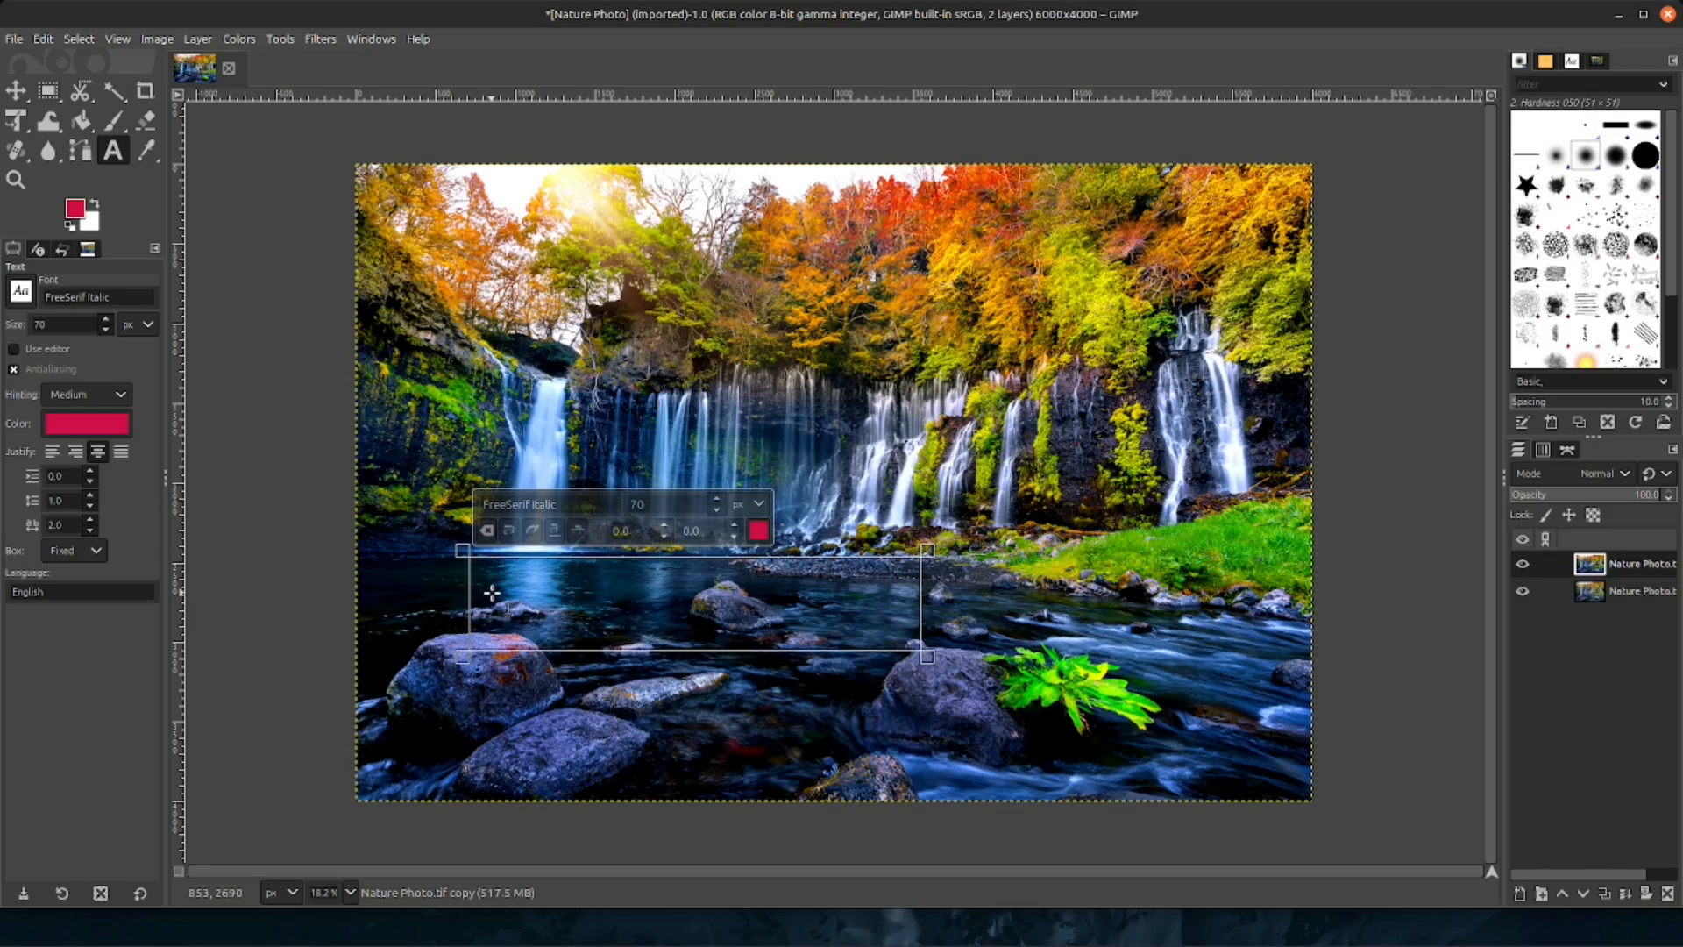
{"action": "type", "text": "Sere"}
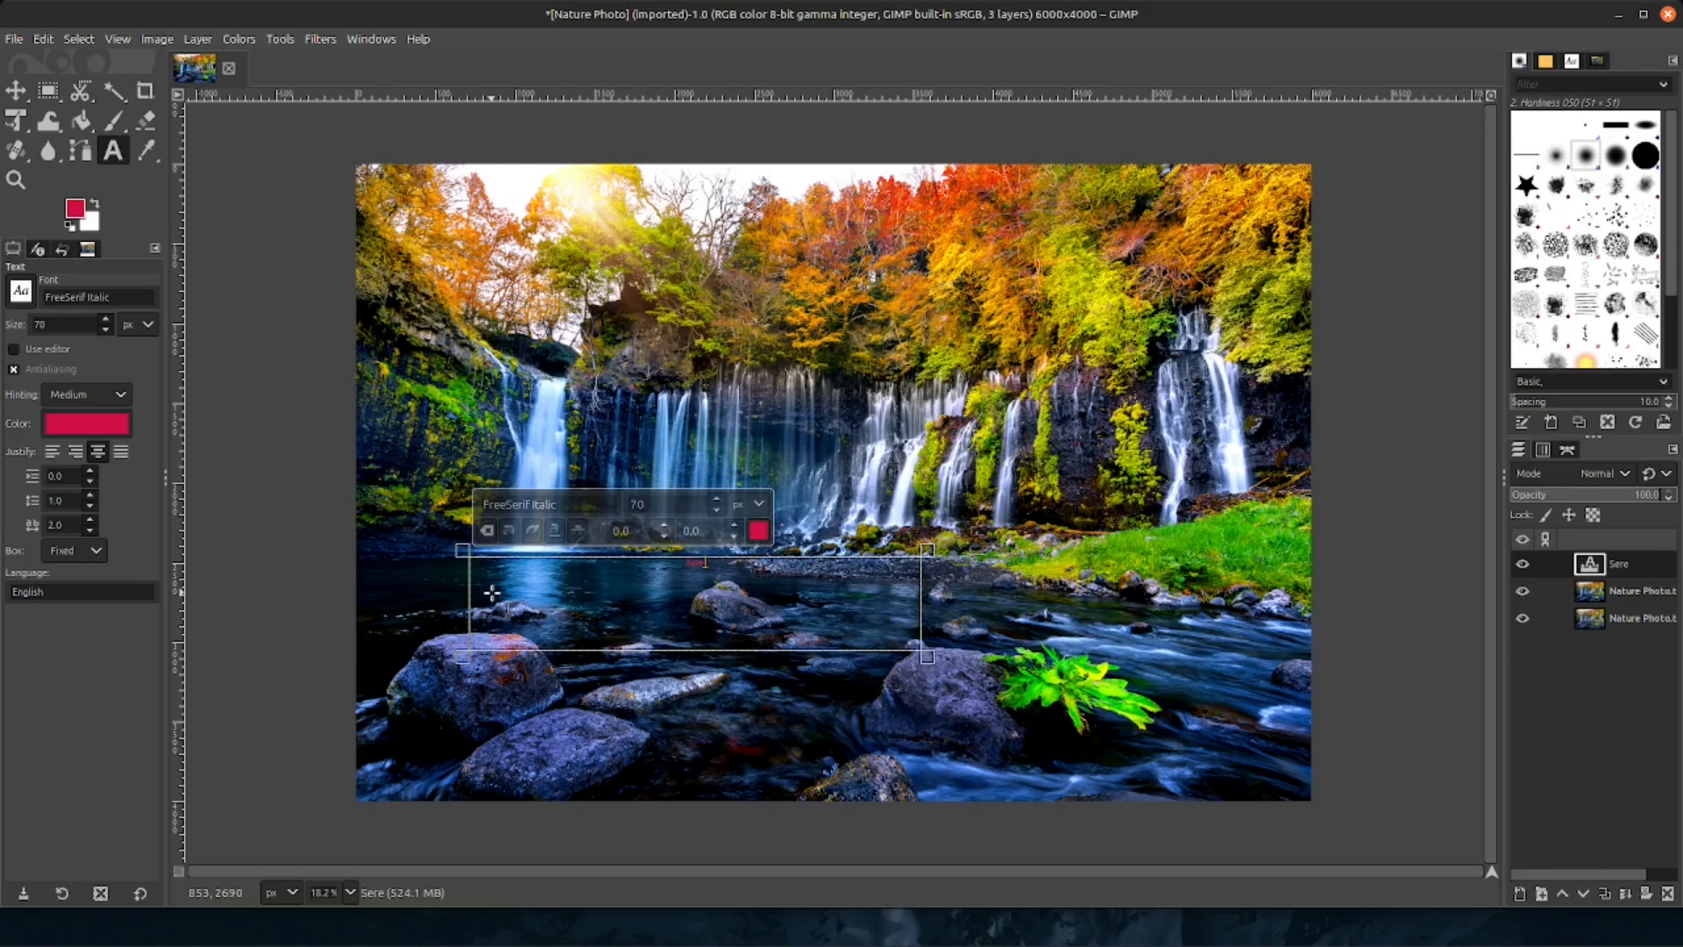
{"action": "type", "text": "nity"}
Enlarge the whole word "Serenity" to 509 px and make it bold
{"action": "left_click_drag", "start_coordinate": [717, 565], "coordinate": [673, 568]}
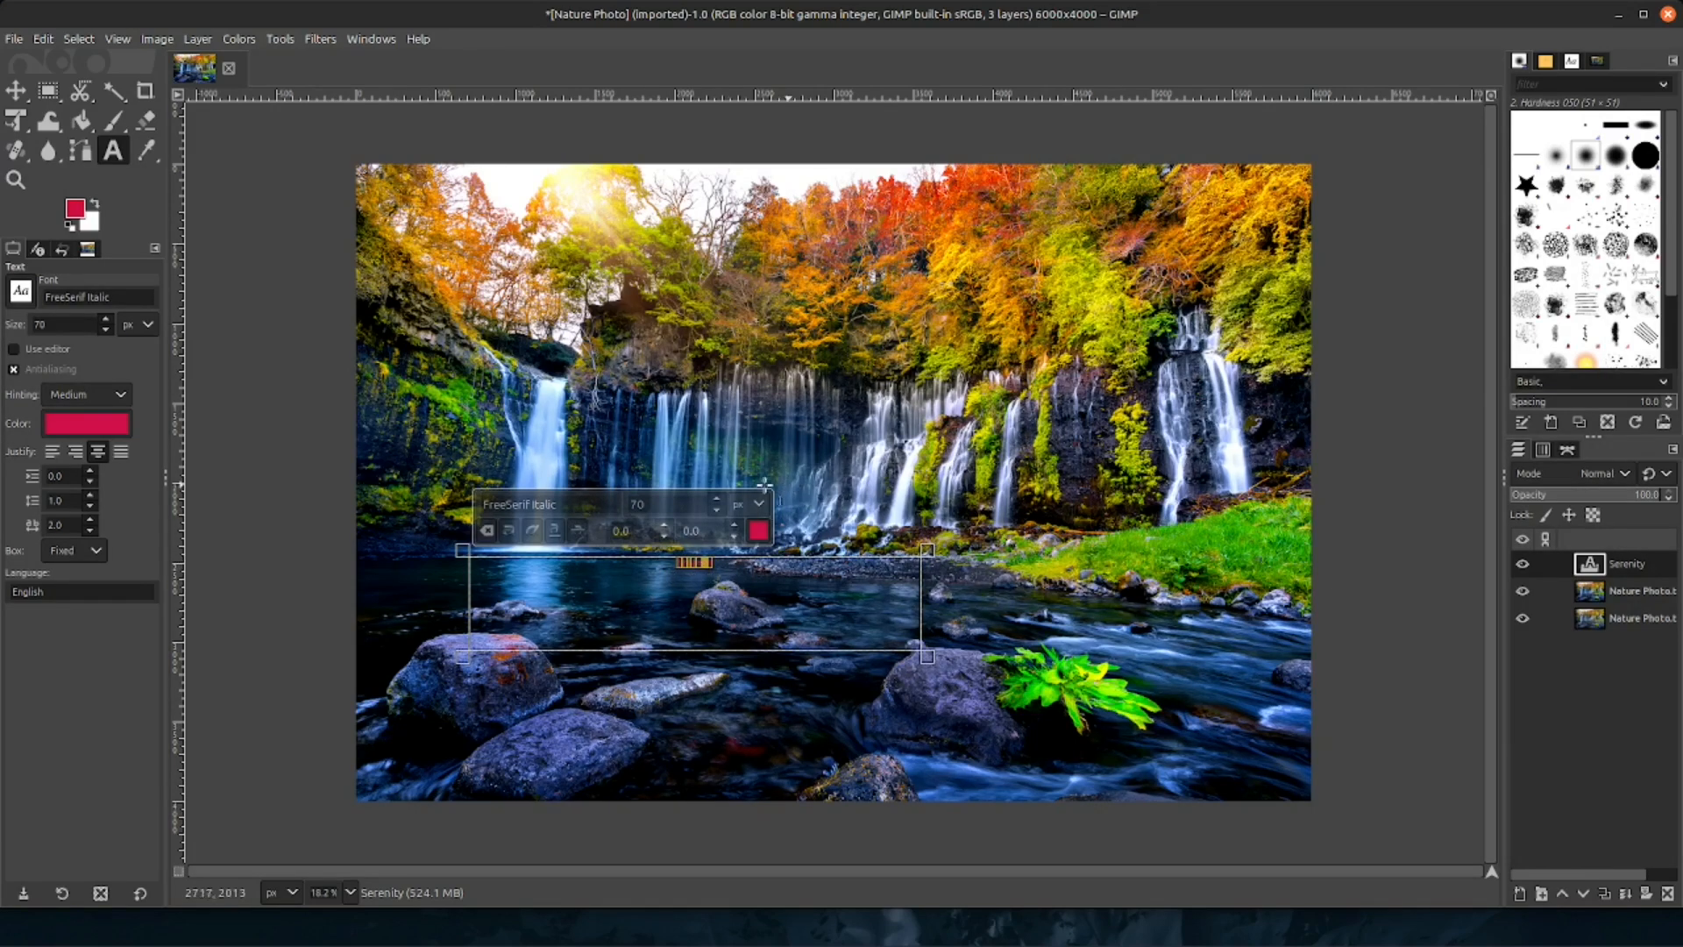
{"action": "triple_click", "coordinate": [719, 504]}
{"action": "type", "text": "126"}
{"action": "left_click", "coordinate": [719, 502]}
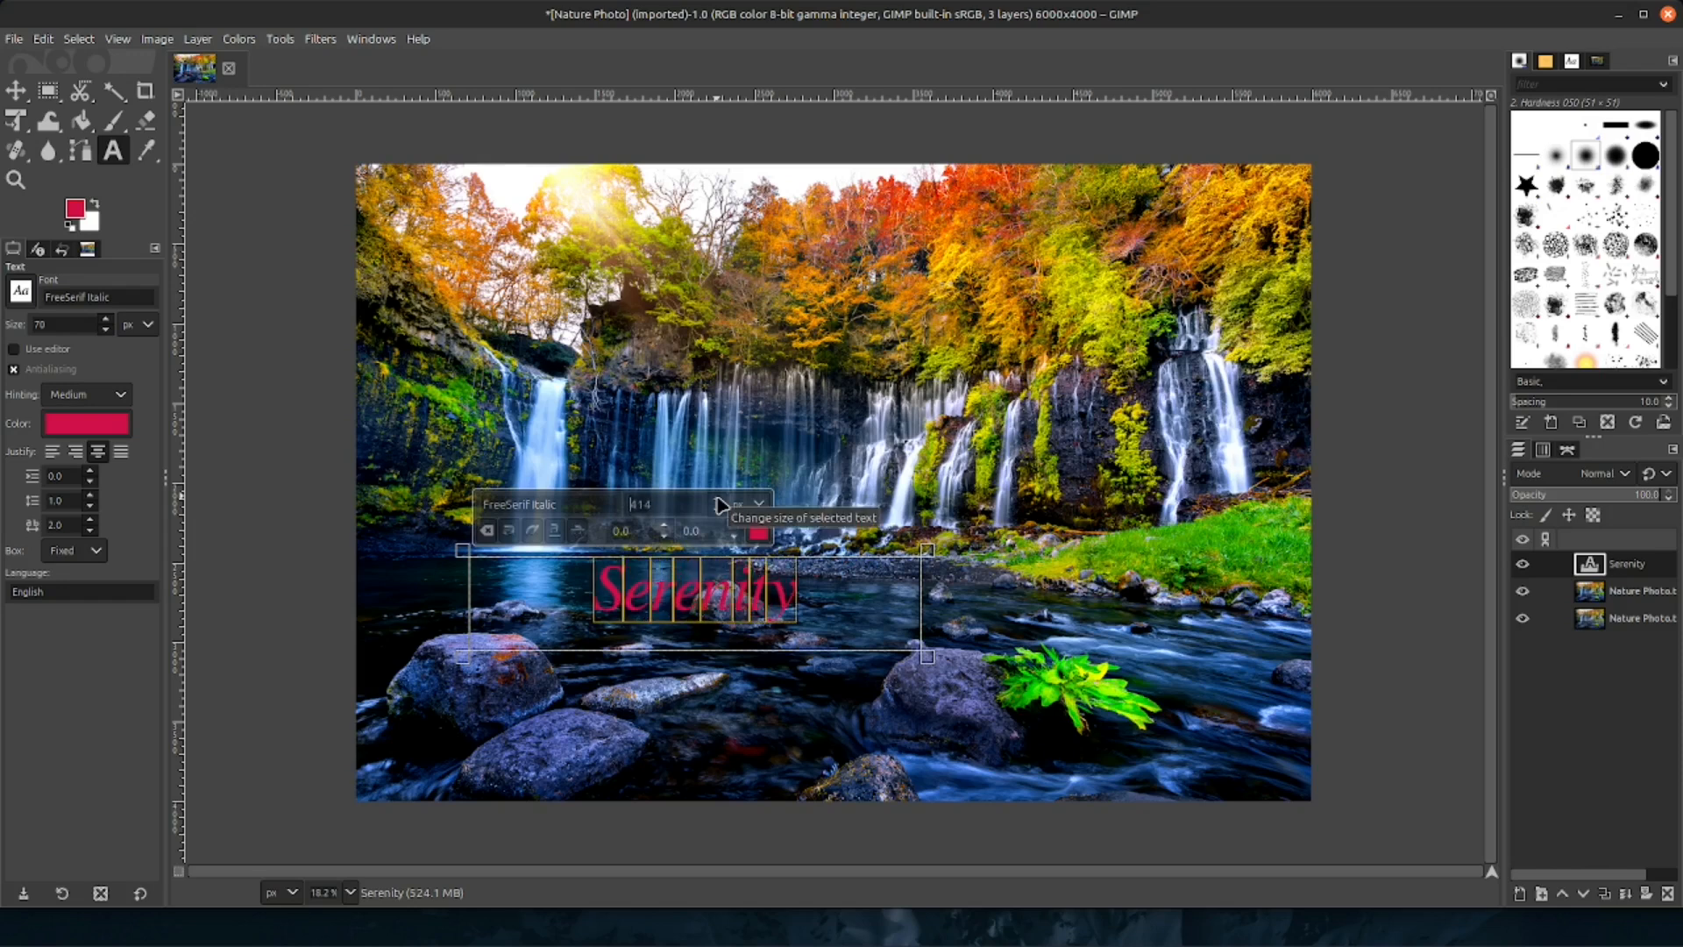
{"action": "left_click", "coordinate": [719, 503]}
{"action": "left_click", "coordinate": [719, 503]}
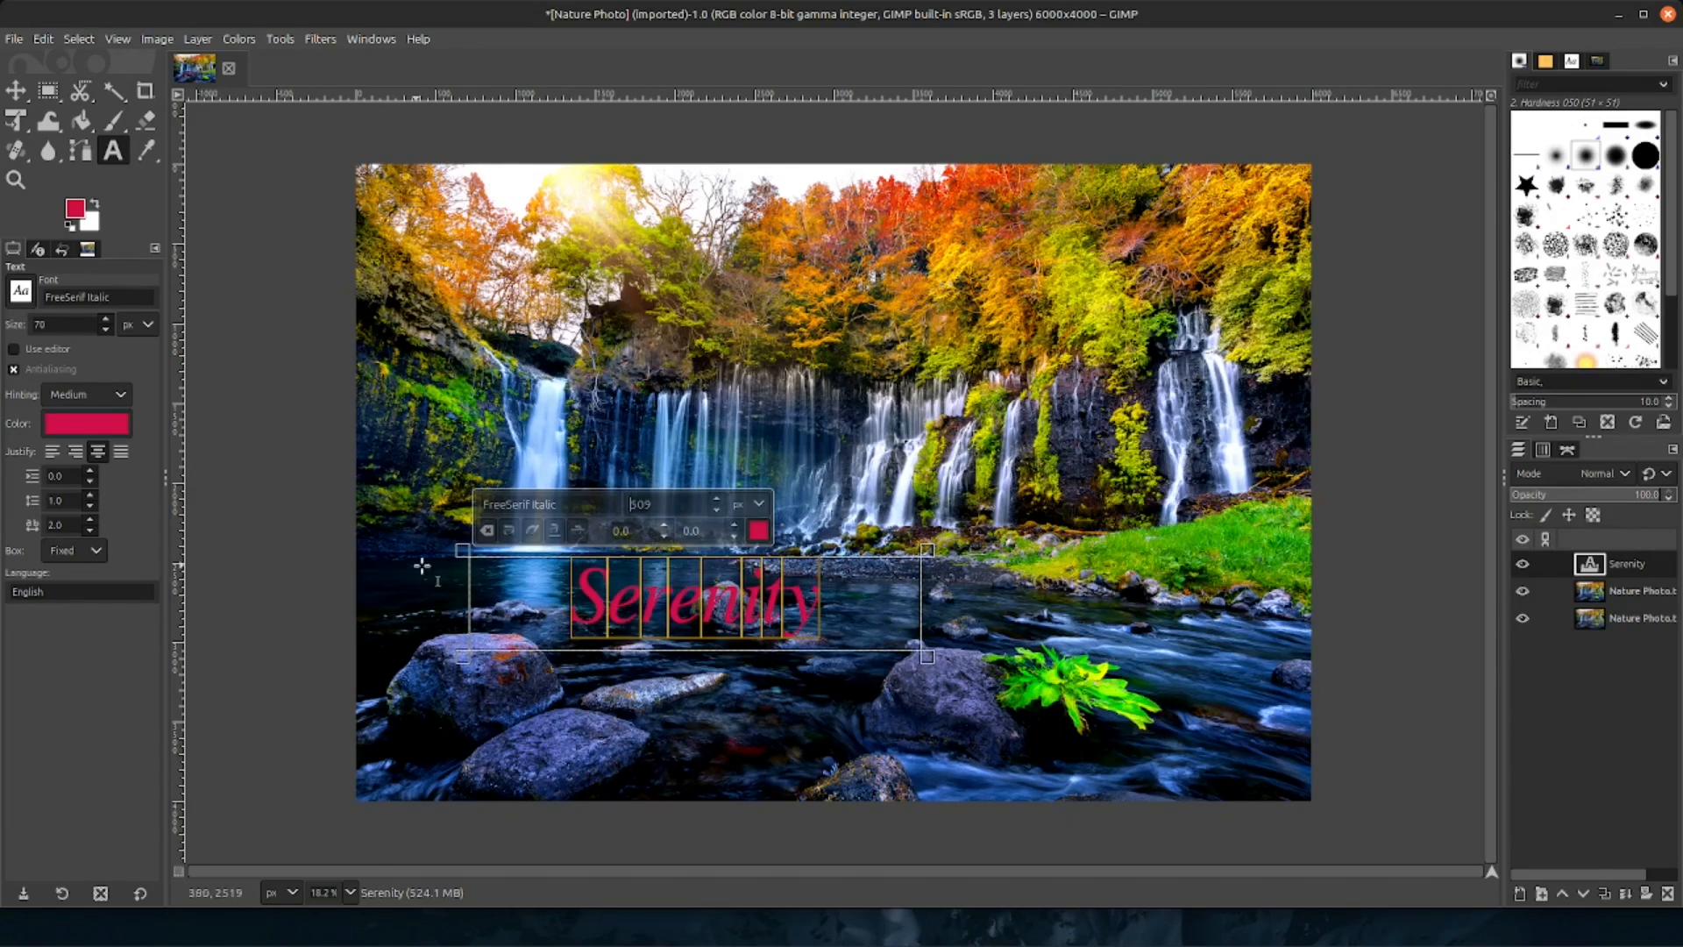
{"action": "left_click", "coordinate": [512, 541]}
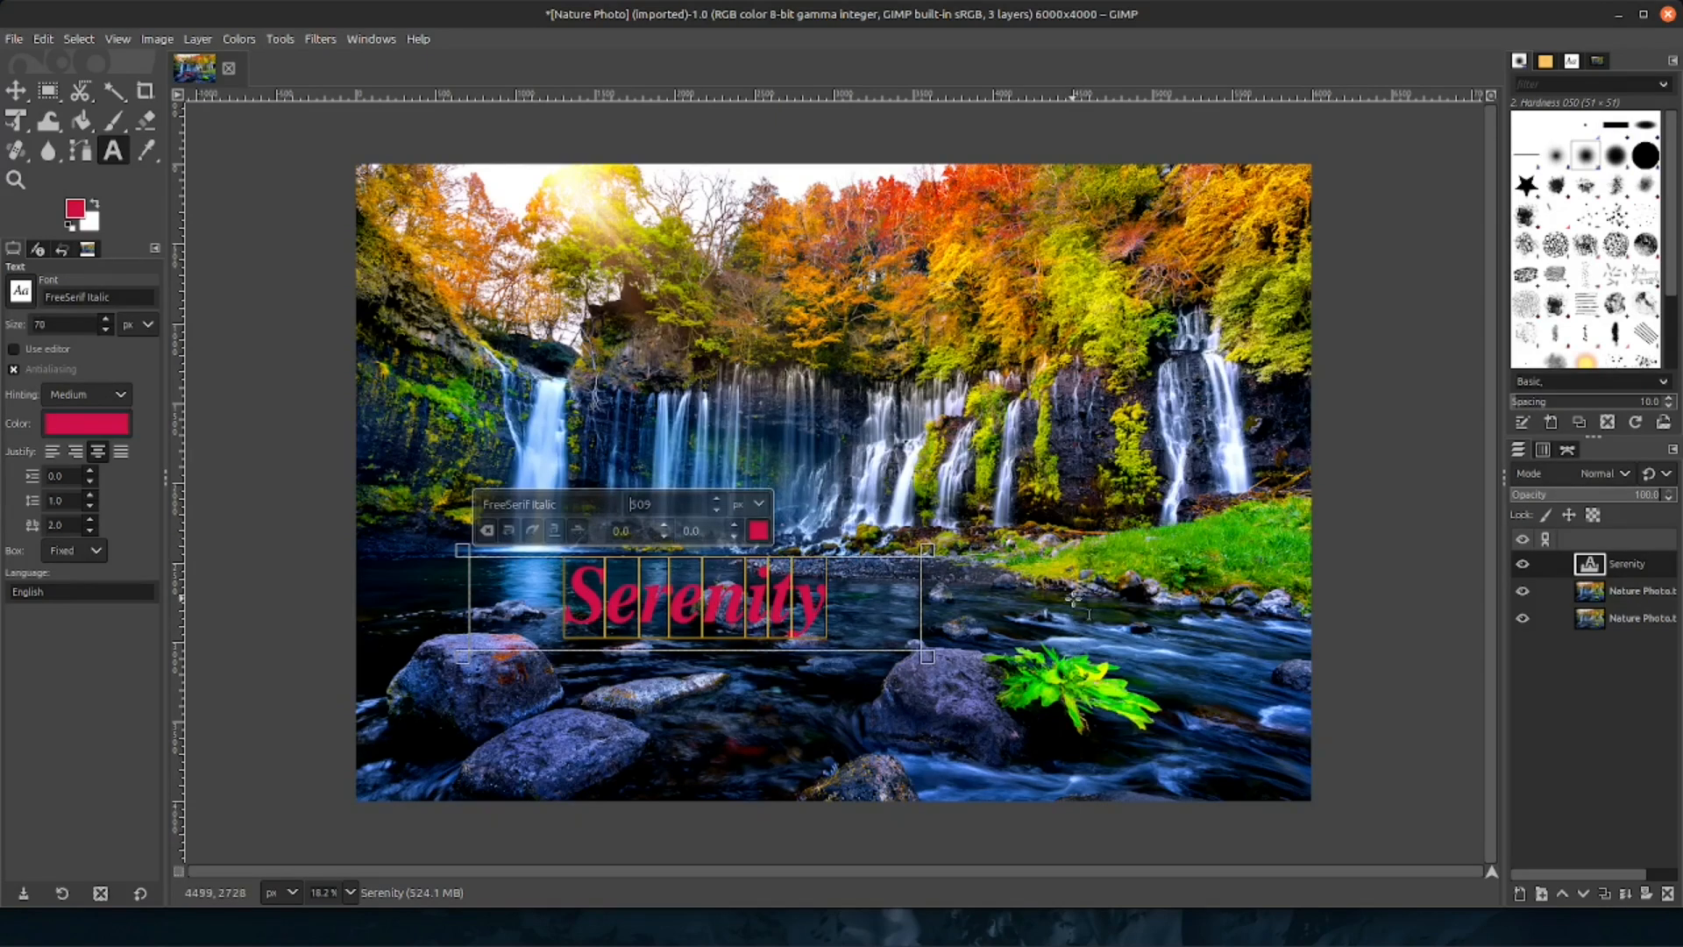
{"action": "left_click", "coordinate": [1074, 600]}
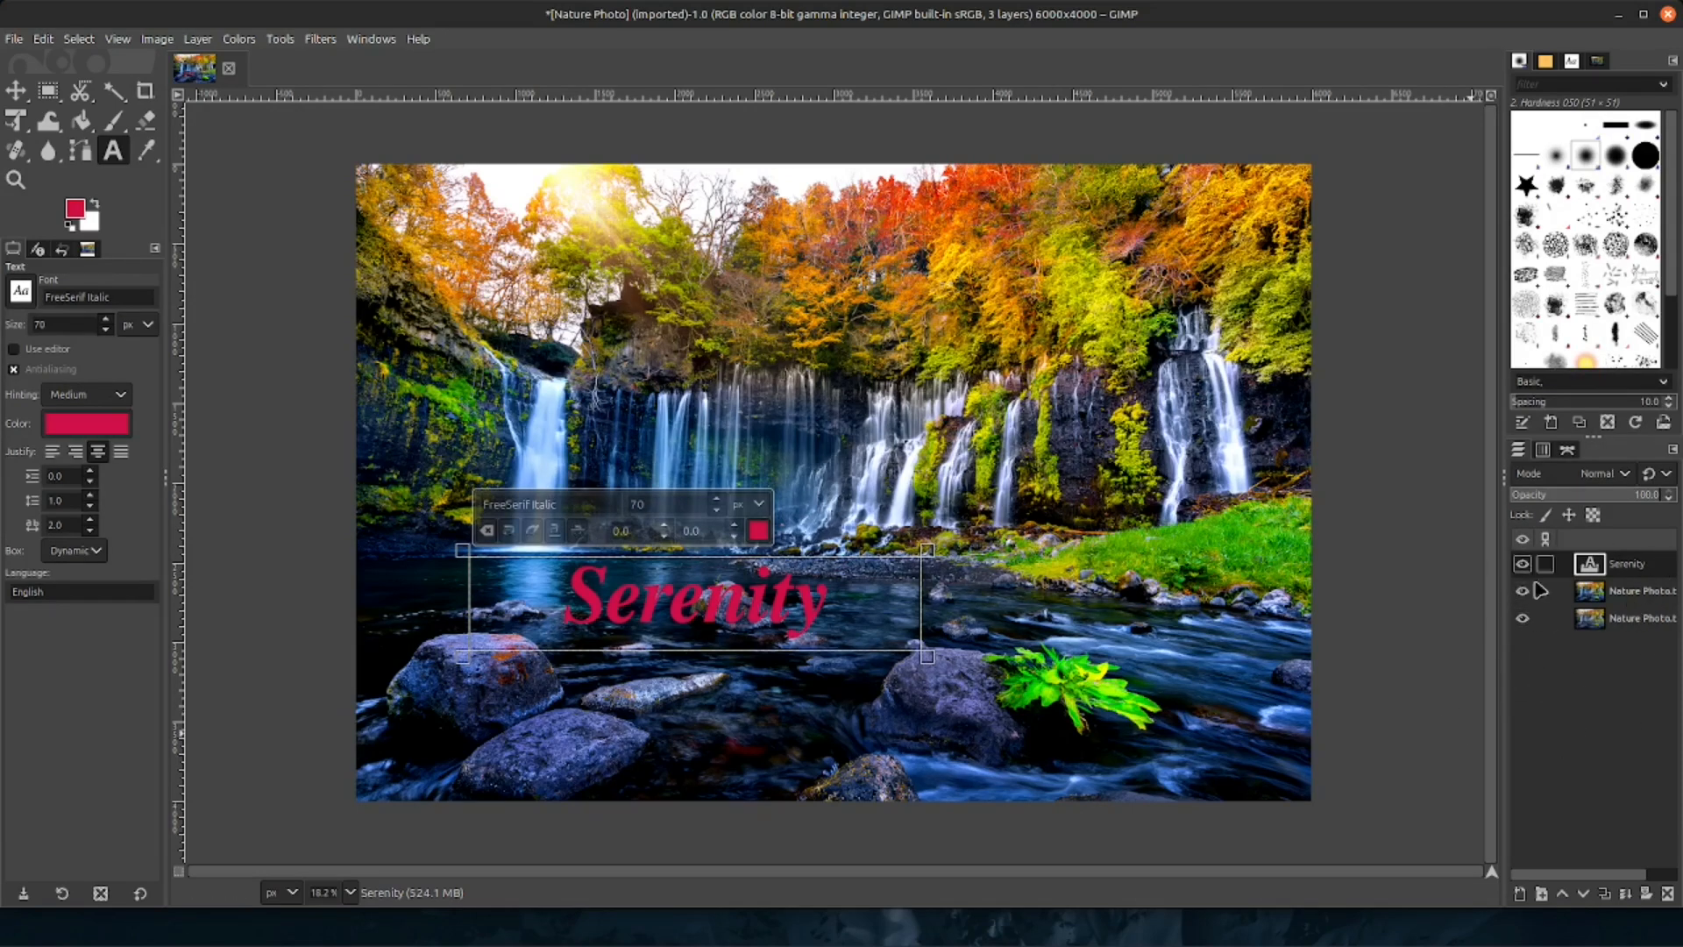
Merge the Serenity text layer down into the edited photo copy and toggle that layer's visibility to compare with the original
{"action": "right_click", "coordinate": [1598, 575]}
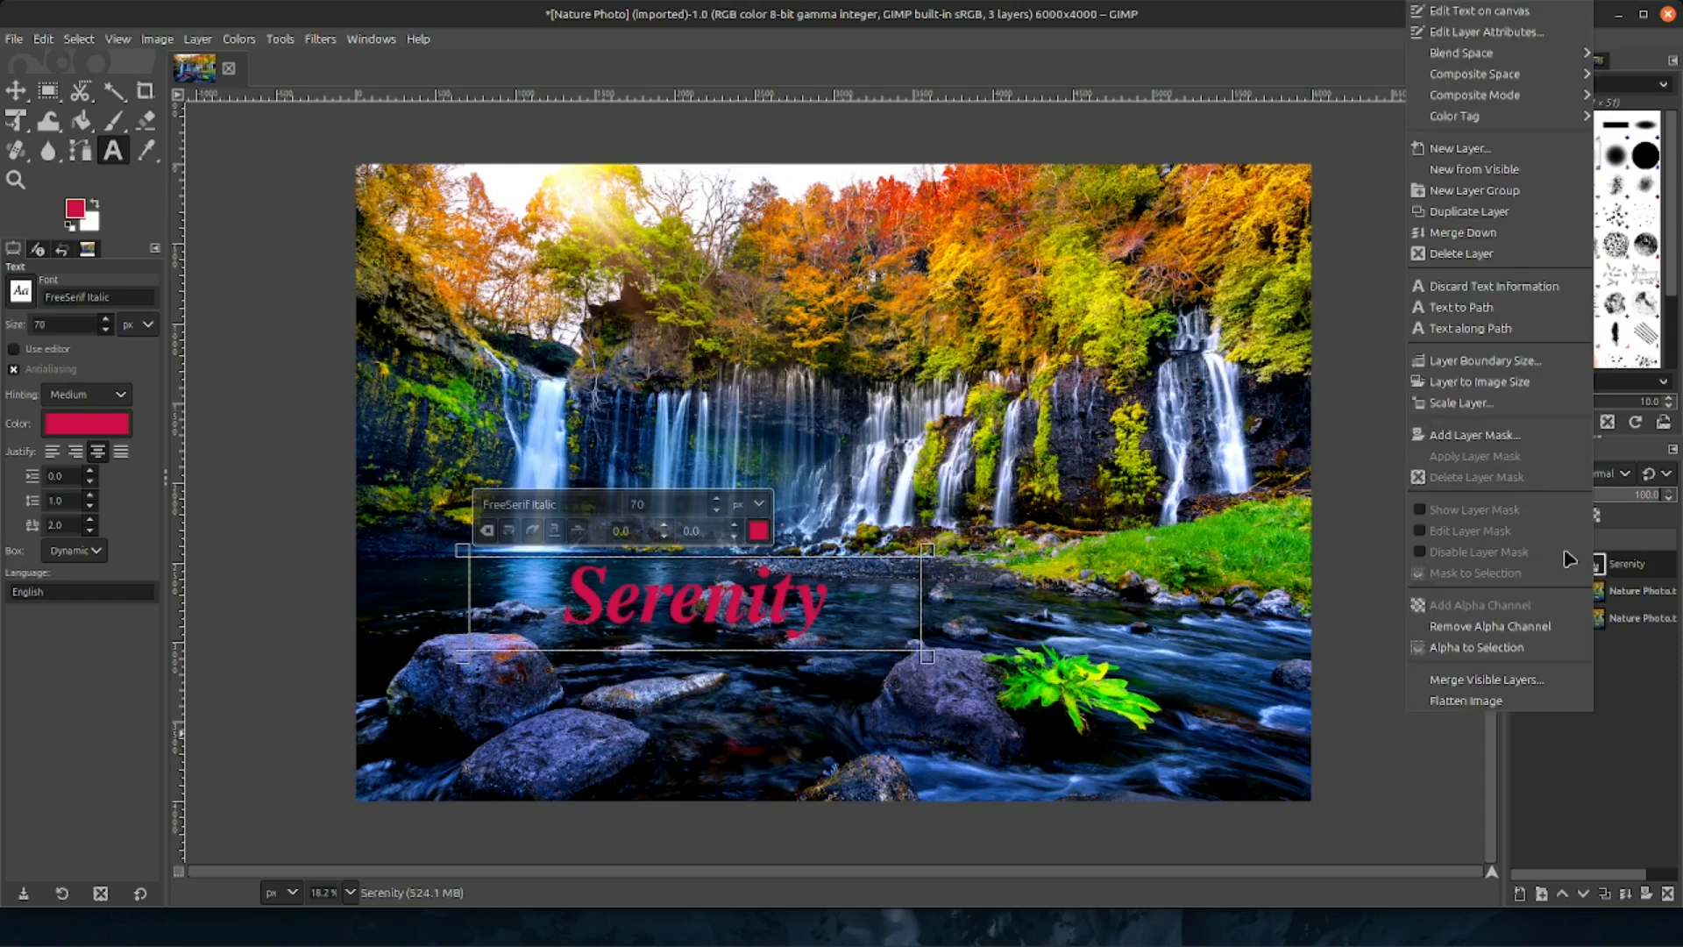
{"action": "left_click", "coordinate": [1476, 233]}
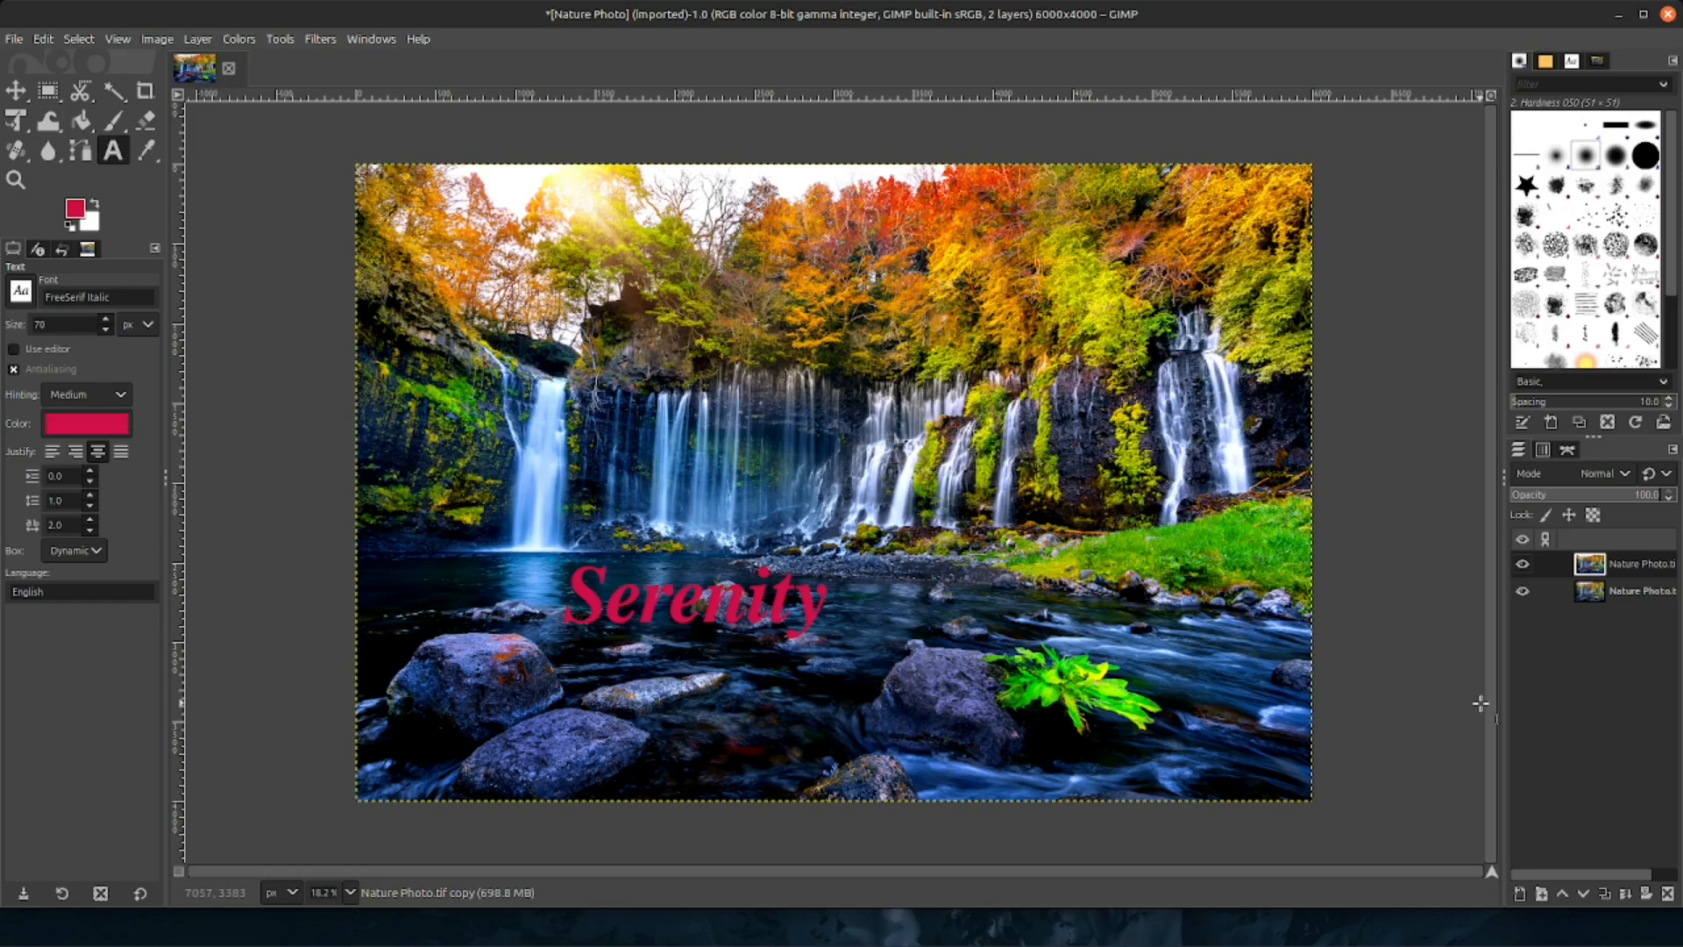
{"action": "left_click", "coordinate": [1523, 565]}
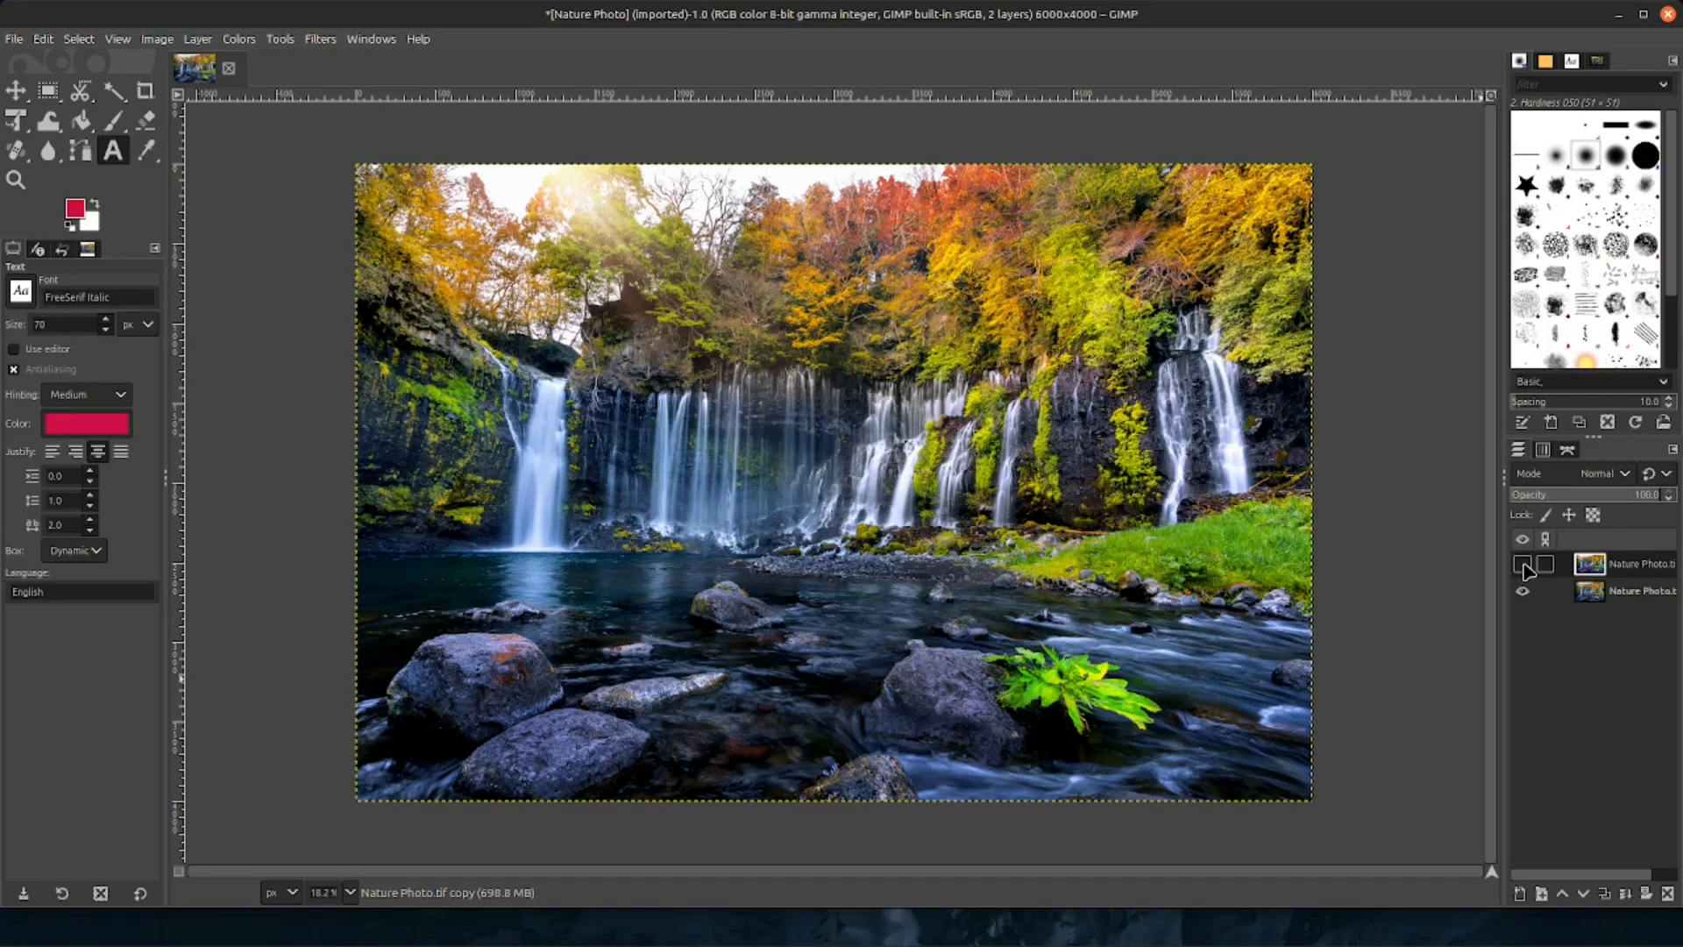
{"action": "left_click", "coordinate": [1523, 564]}
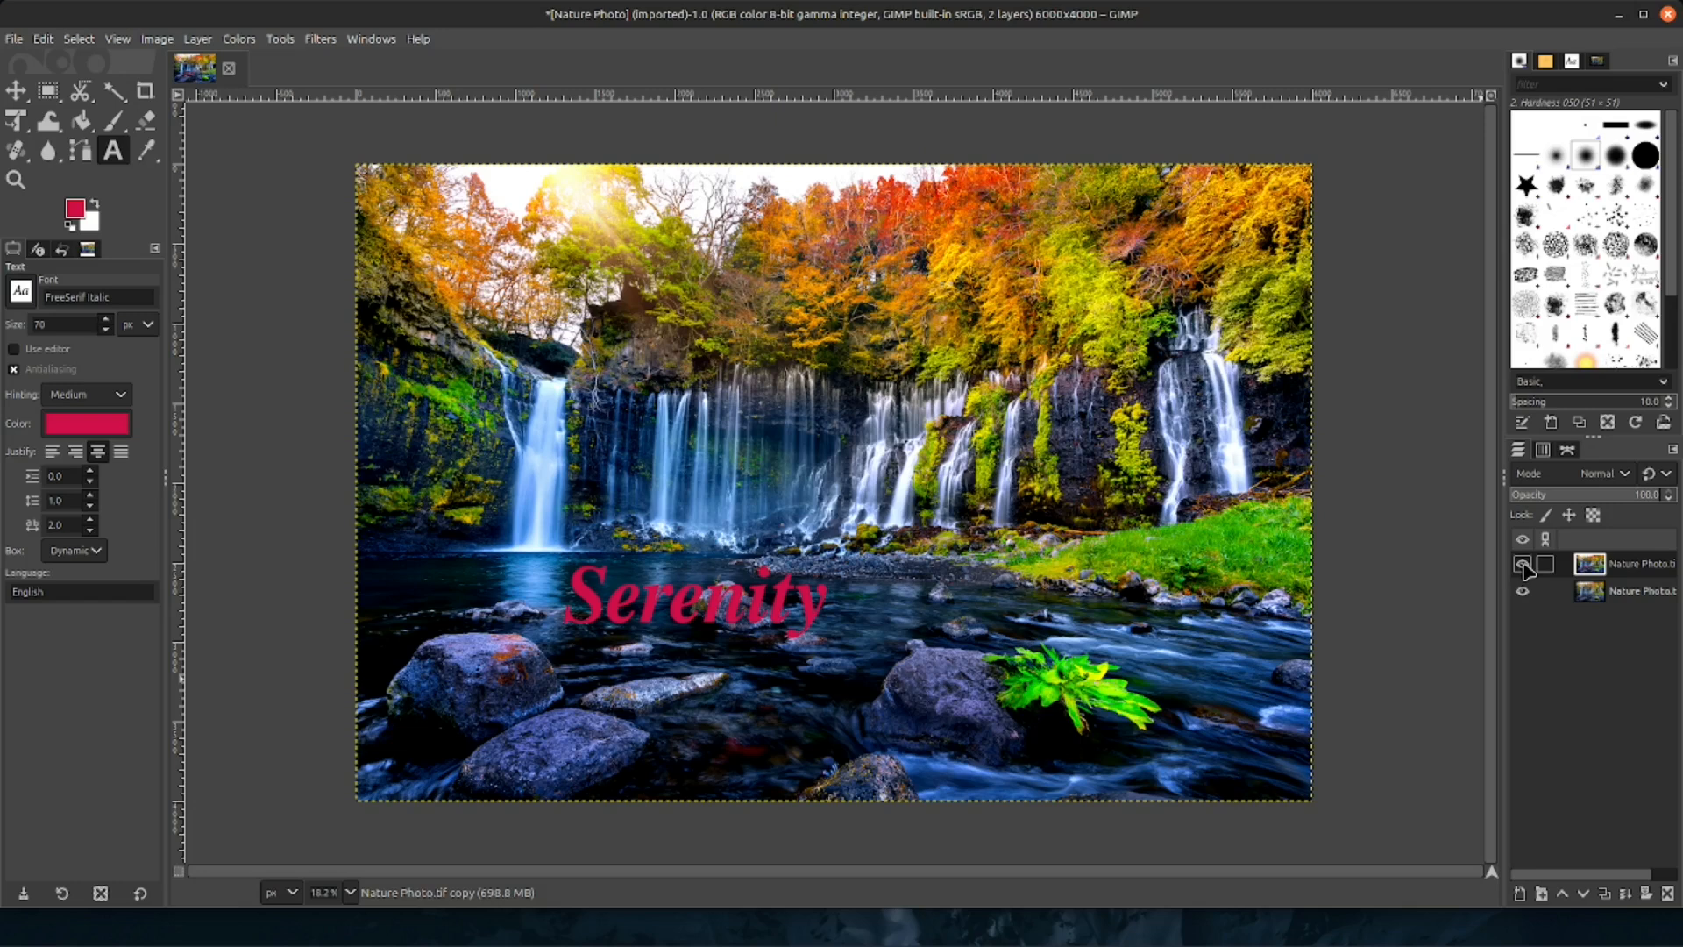
Start scaling the image, unlink width from height, and set the width to 1280 px
{"action": "left_click", "coordinate": [160, 40]}
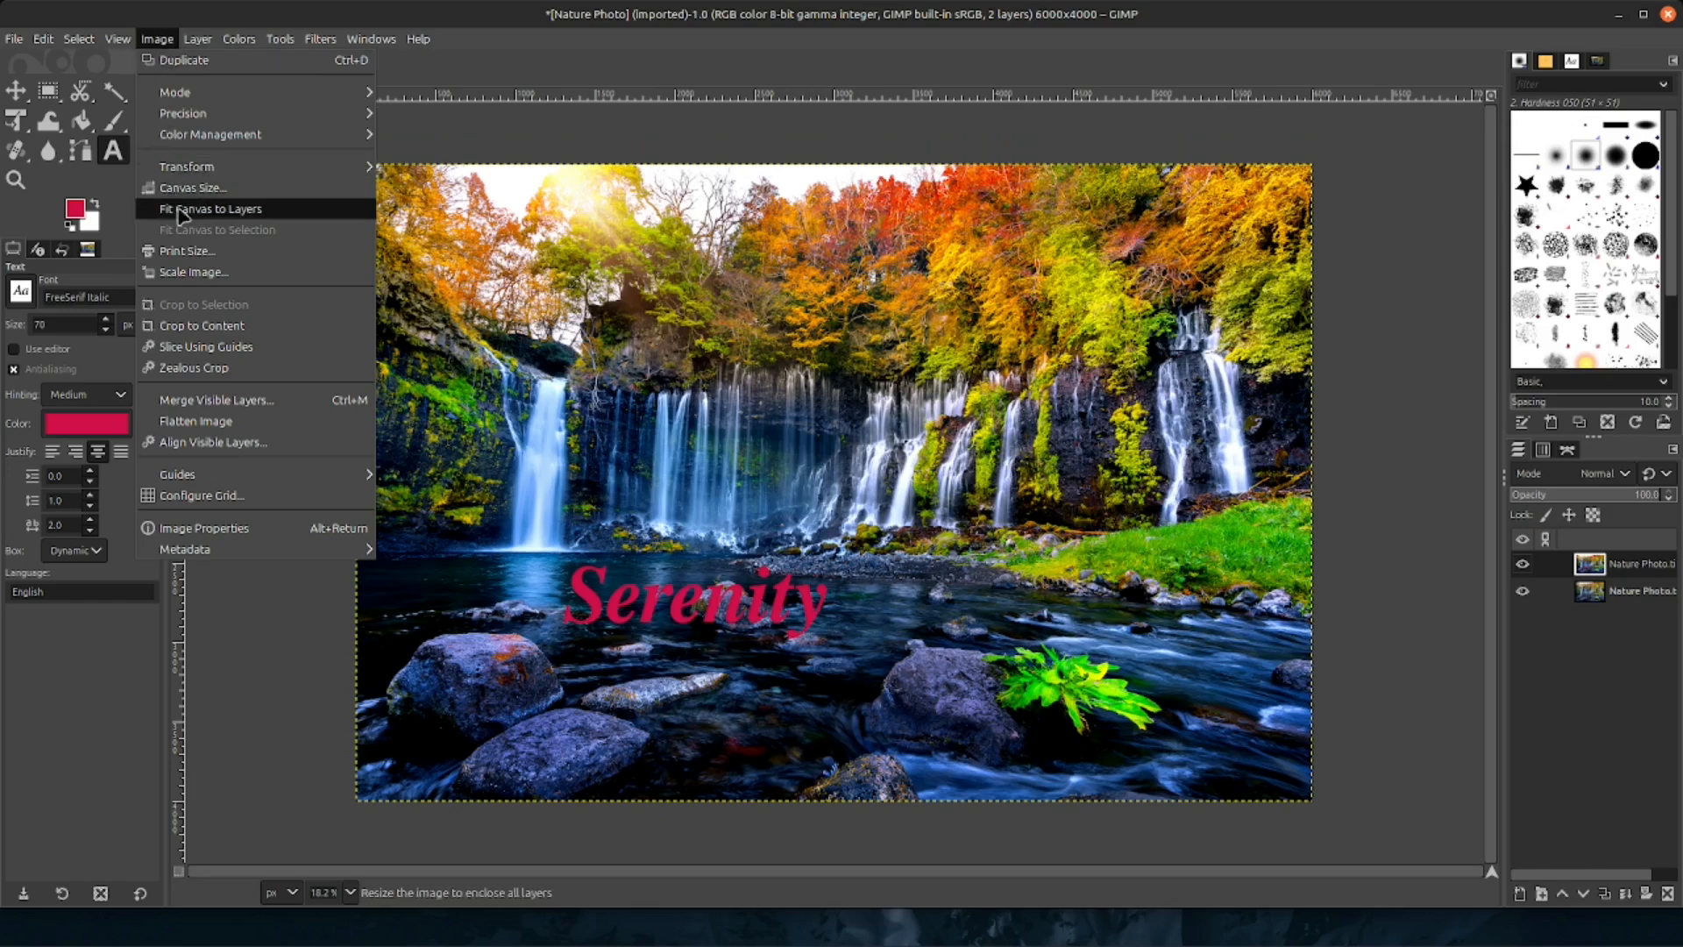
{"action": "left_click", "coordinate": [202, 277]}
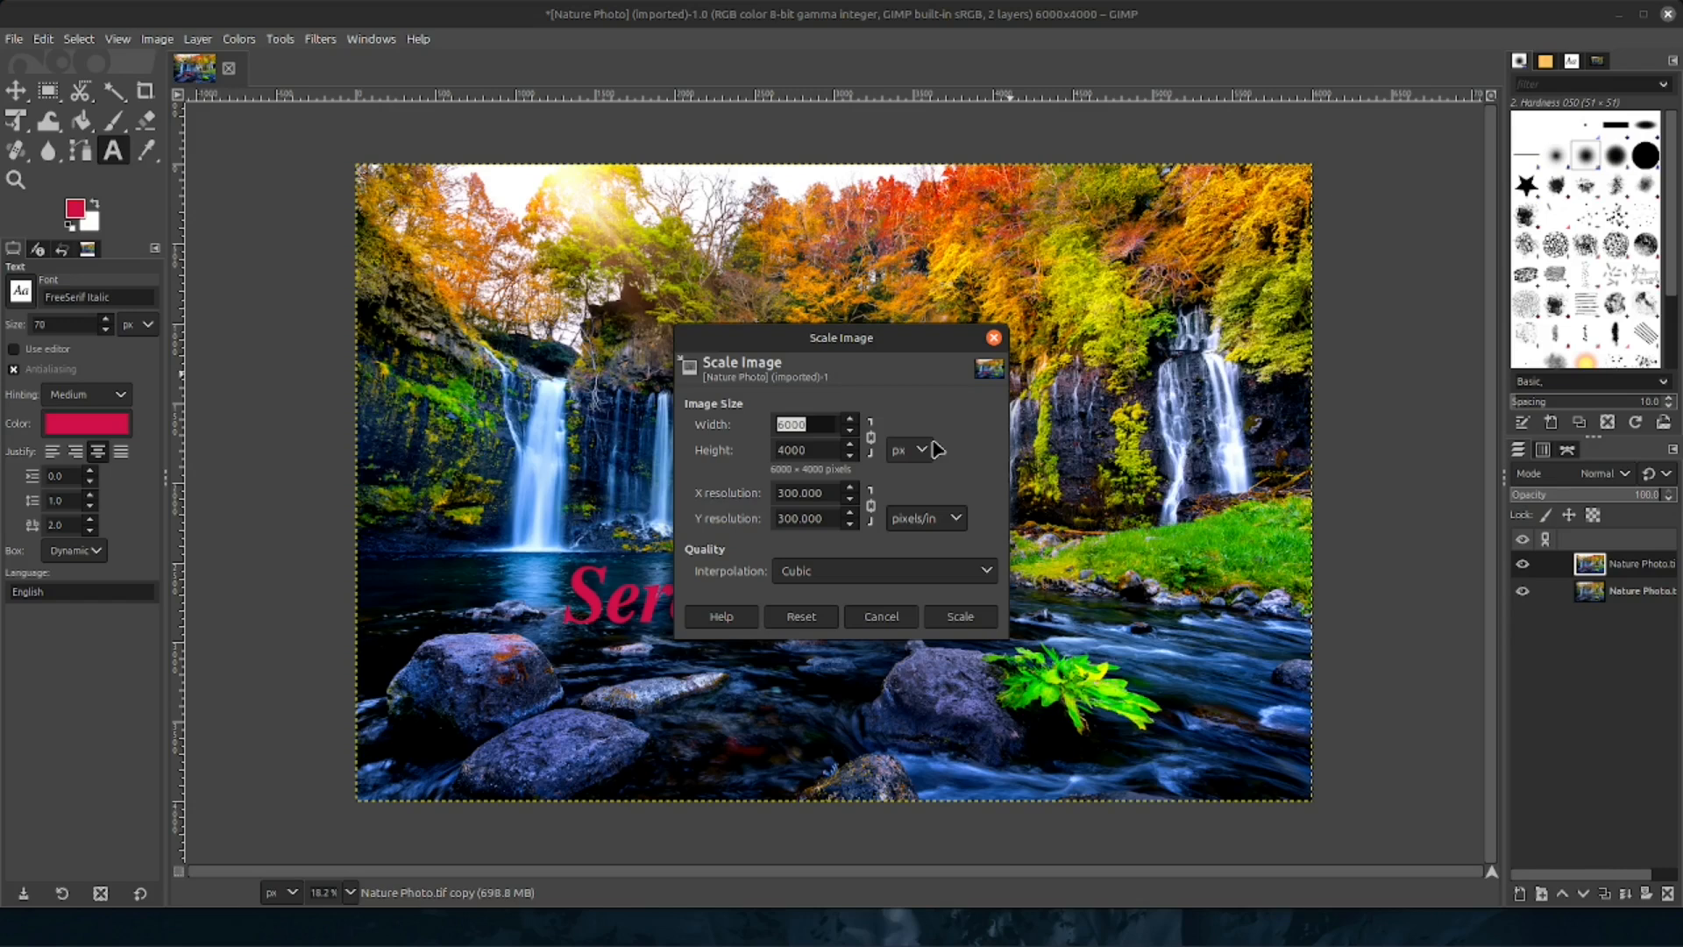
{"action": "left_click", "coordinate": [871, 437]}
{"action": "left_click", "coordinate": [848, 430]}
{"action": "left_click_drag", "start_coordinate": [849, 431], "coordinate": [849, 430]}
{"action": "key", "text": "BackSpace"}
{"action": "key", "text": "BackSpace"}
{"action": "key", "text": "BackSpace"}
{"action": "key", "text": "BackSpace"}
{"action": "type", "text": "1280"}
Set the image height to 720 px and apply the scaling
{"action": "left_click", "coordinate": [824, 450]}
{"action": "key", "text": "BackSpace"}
{"action": "key", "text": "BackSpace"}
{"action": "key", "text": "BackSpace"}
{"action": "key", "text": "BackSpace"}
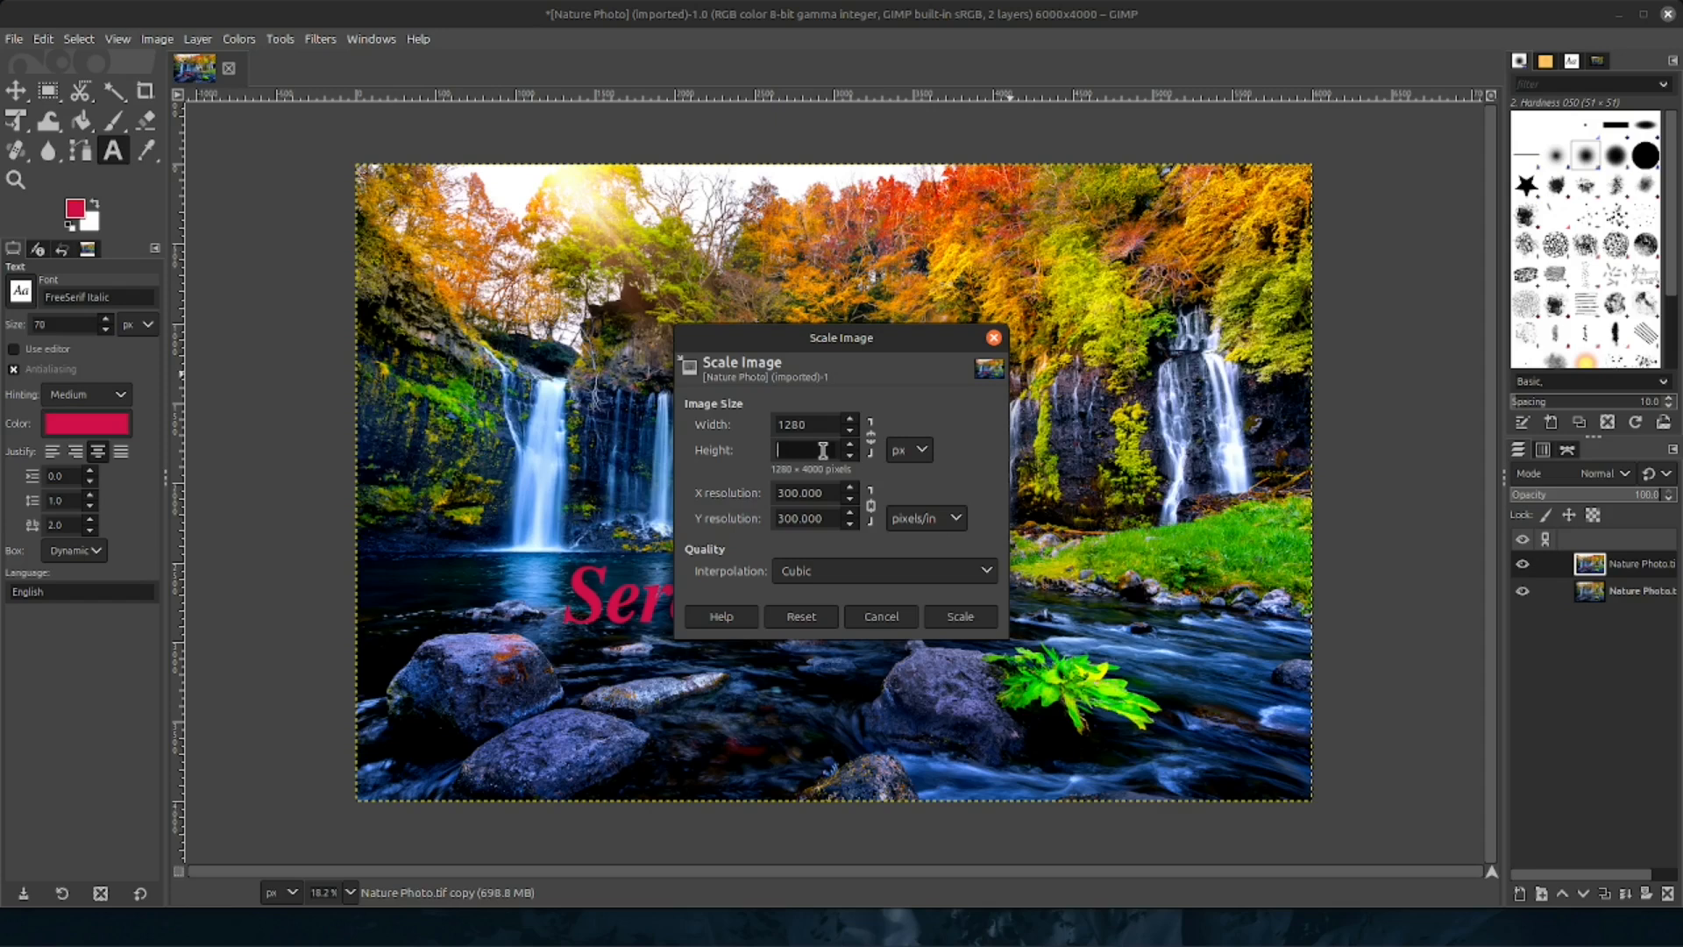
{"action": "type", "text": "720"}
{"action": "left_click", "coordinate": [962, 617]}
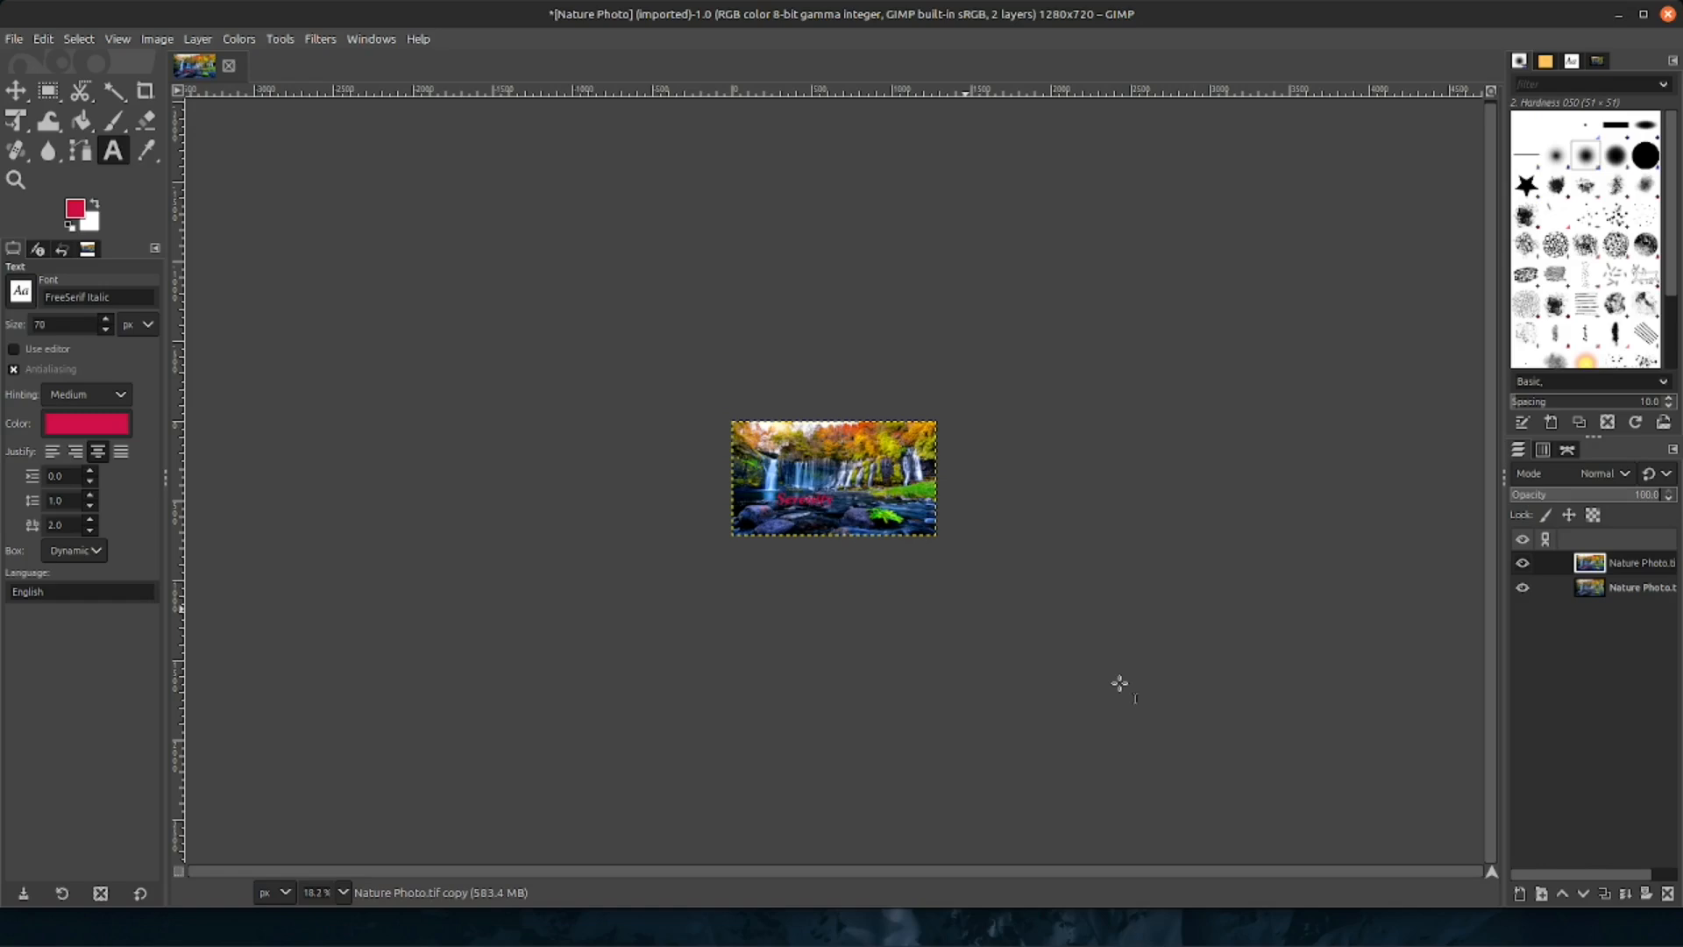
Start exporting the resized image and name the export file "Nature Thumbnail"
{"action": "key", "text": "plus"}
{"action": "key", "text": "plus"}
{"action": "key", "text": "plus"}
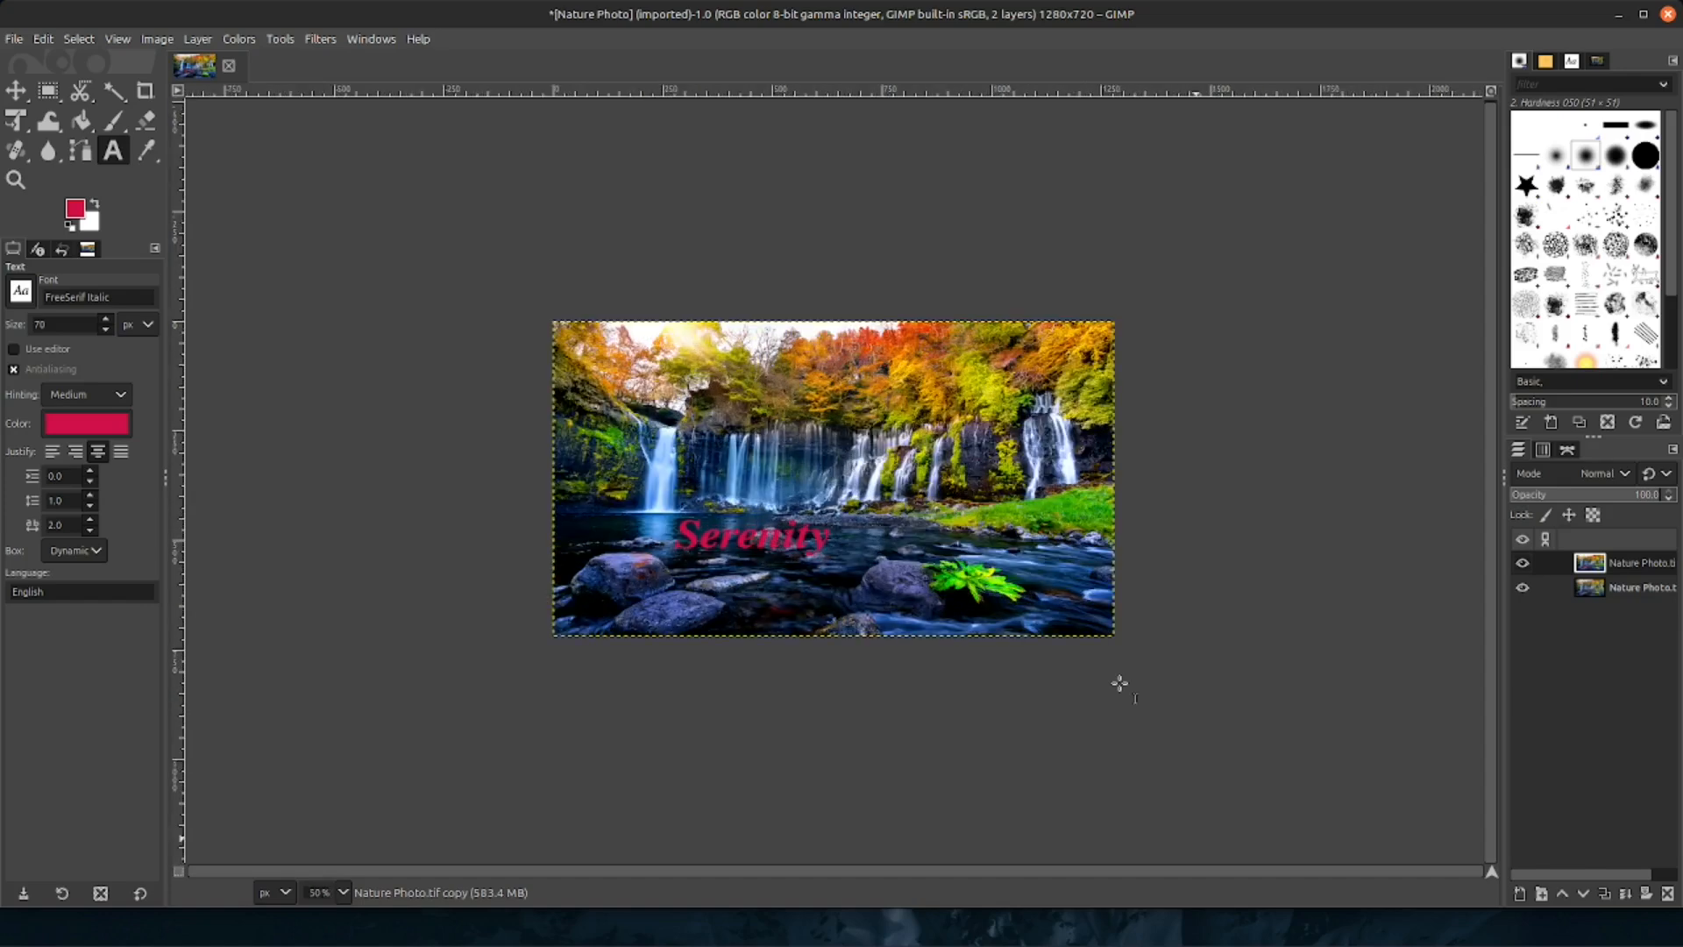
{"action": "key", "text": "plus"}
{"action": "key", "text": "plus"}
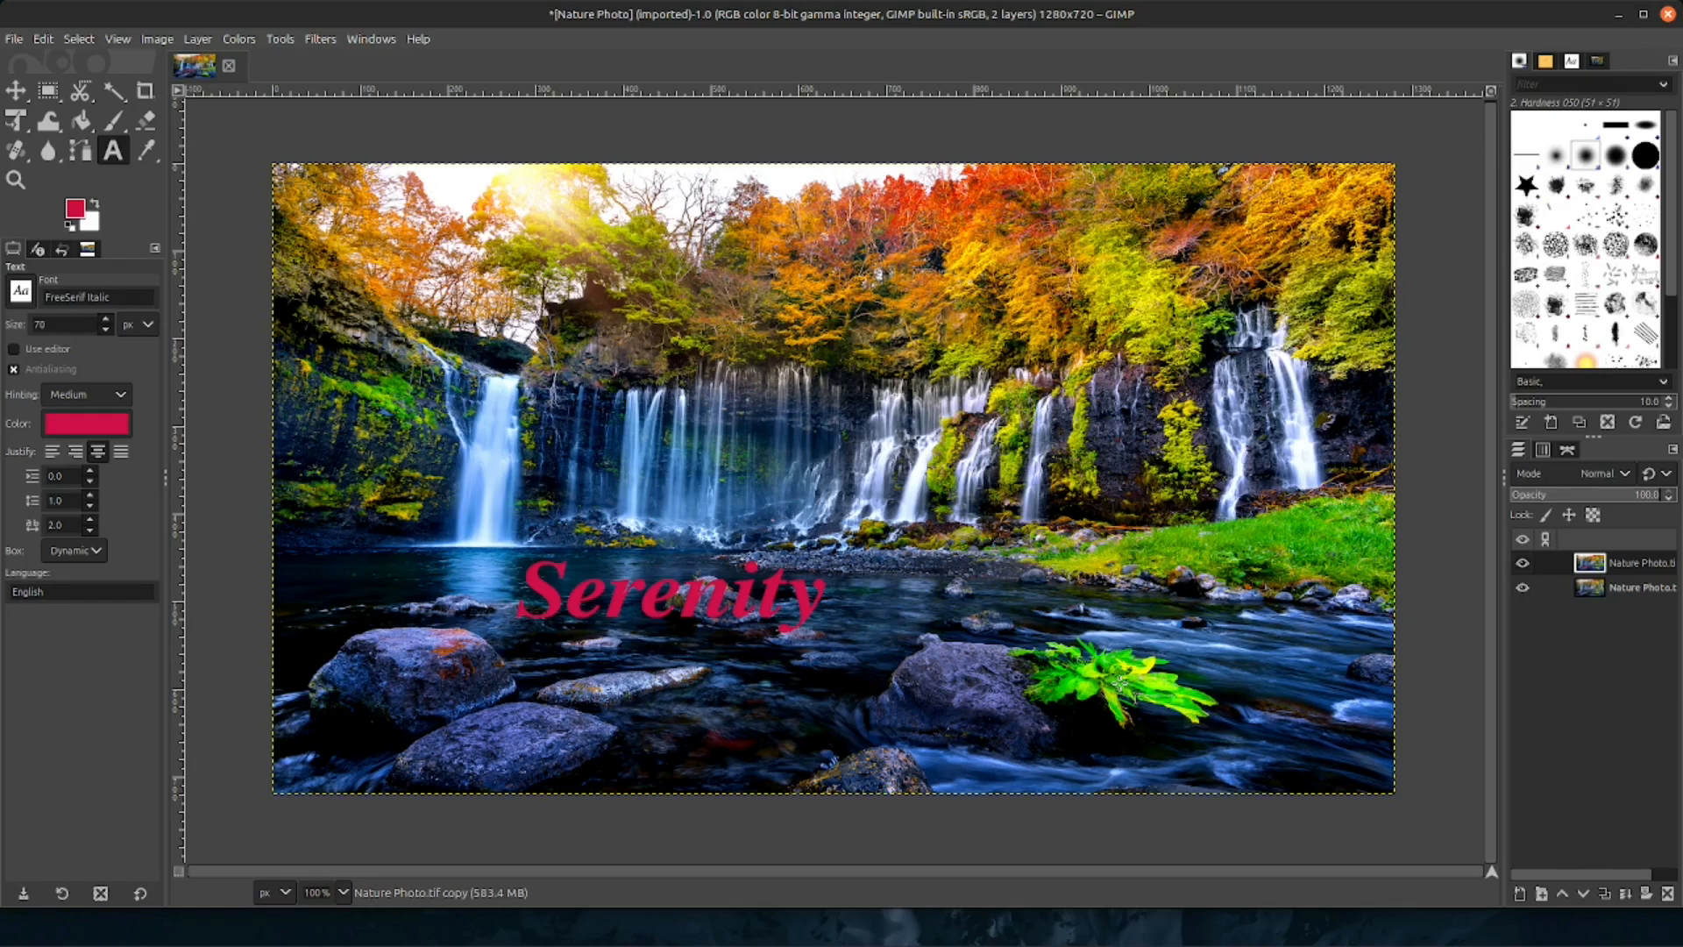
{"action": "key", "text": "minus"}
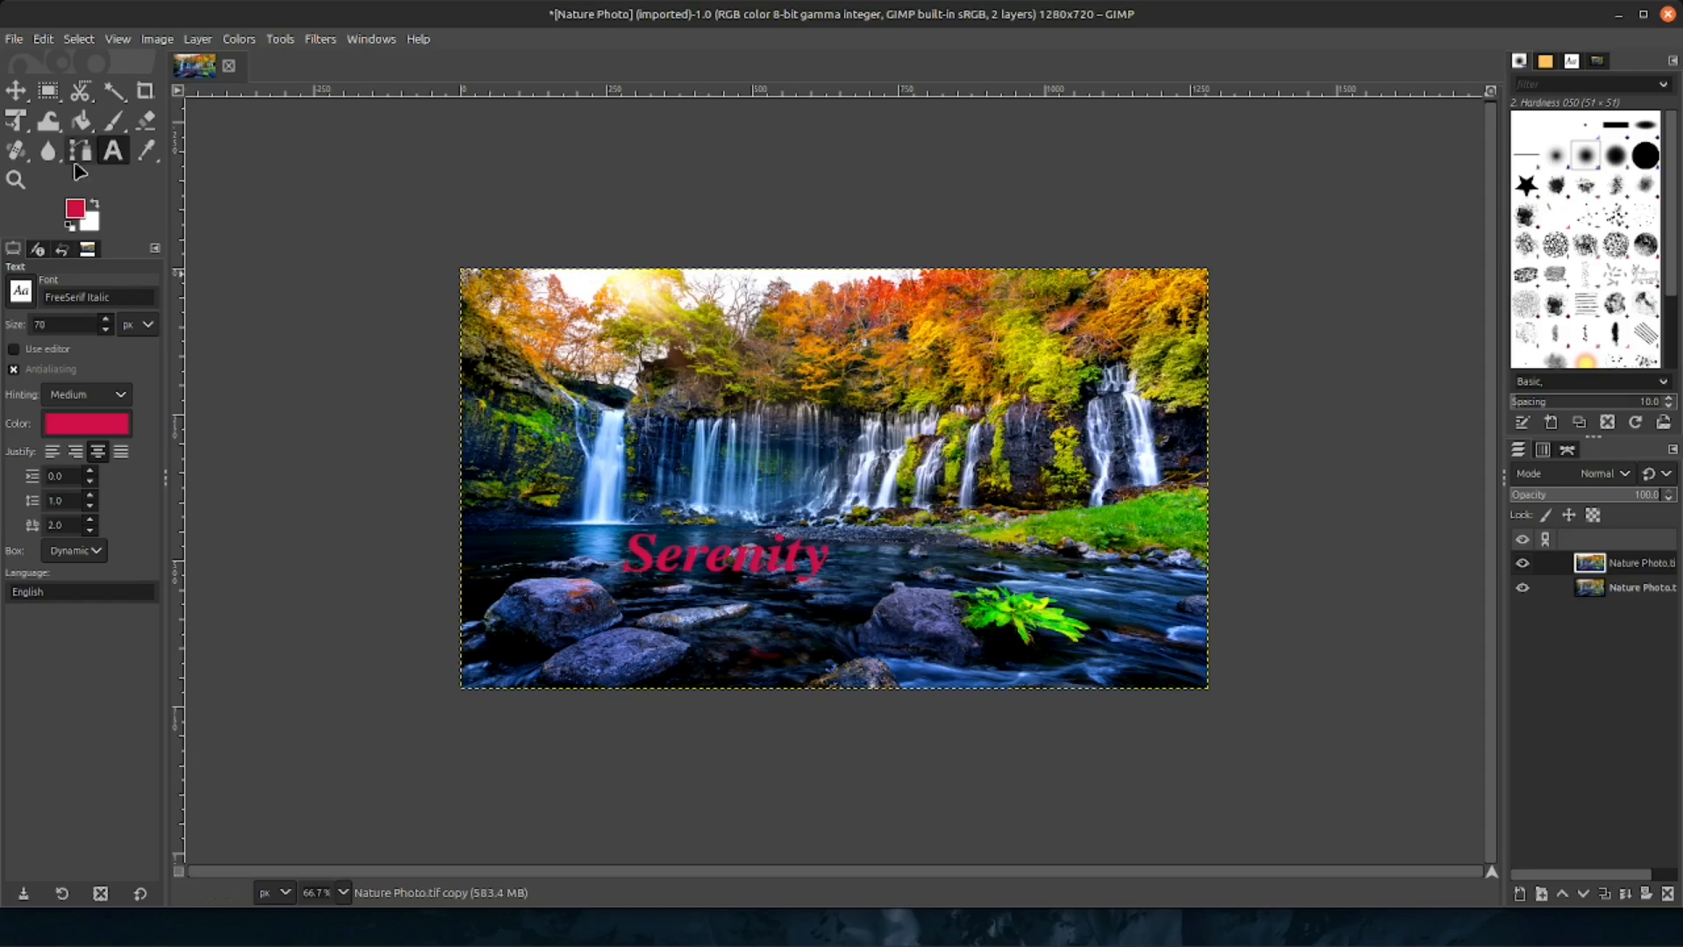
{"action": "left_click", "coordinate": [14, 40]}
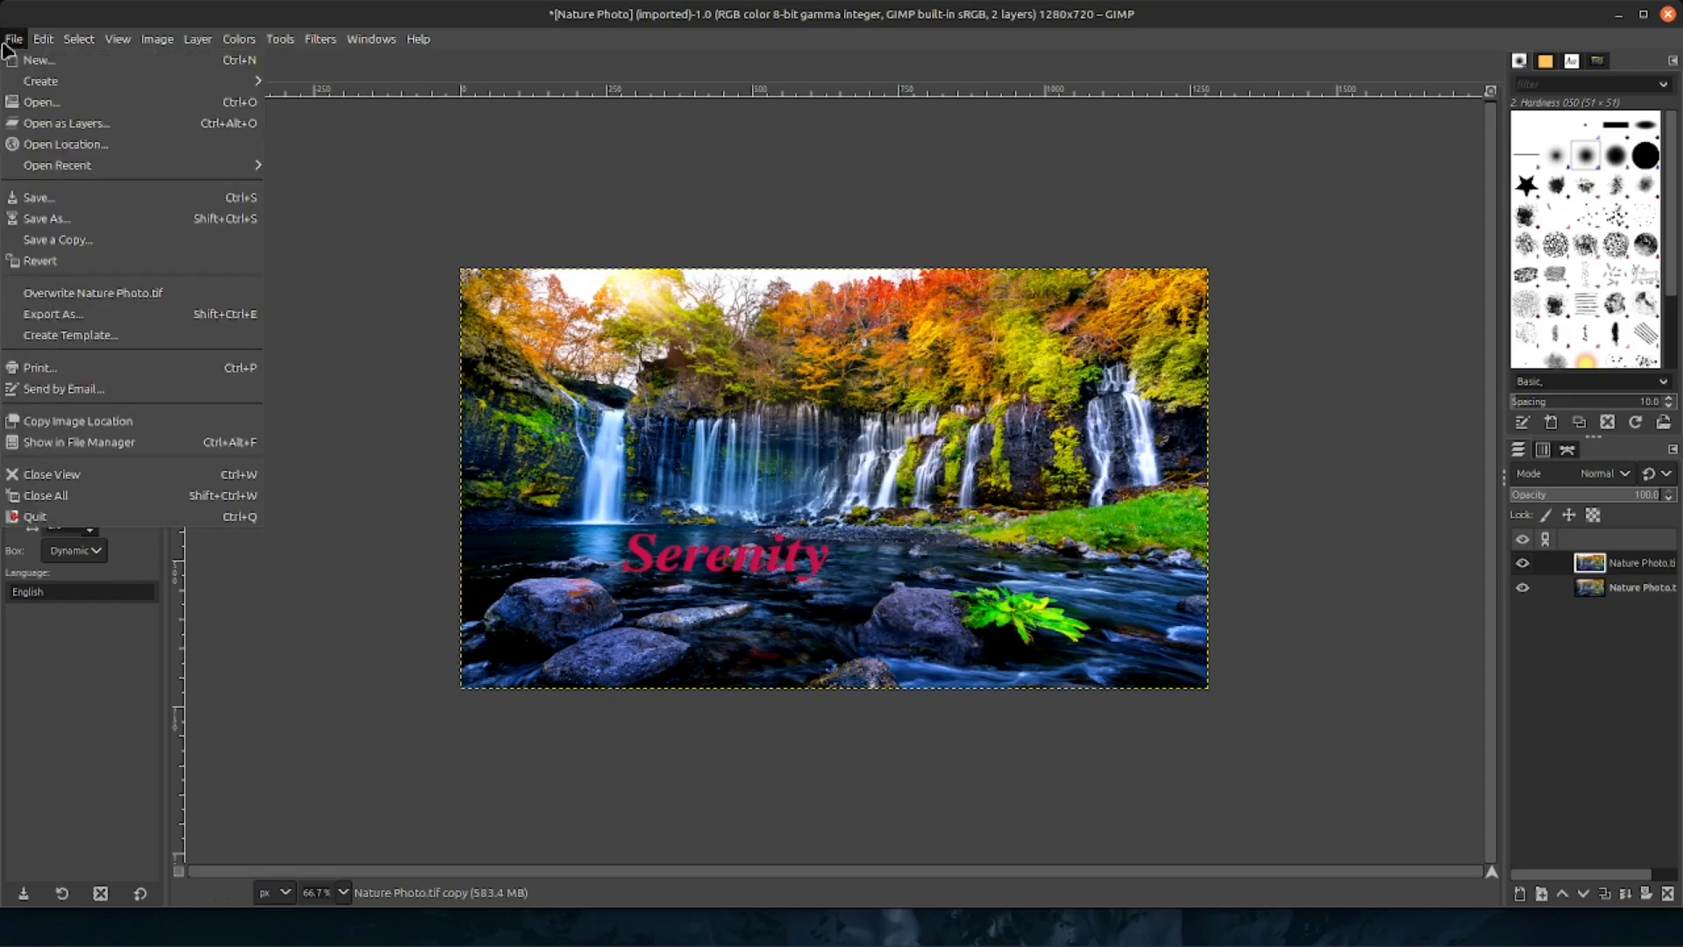
{"action": "left_click", "coordinate": [61, 319]}
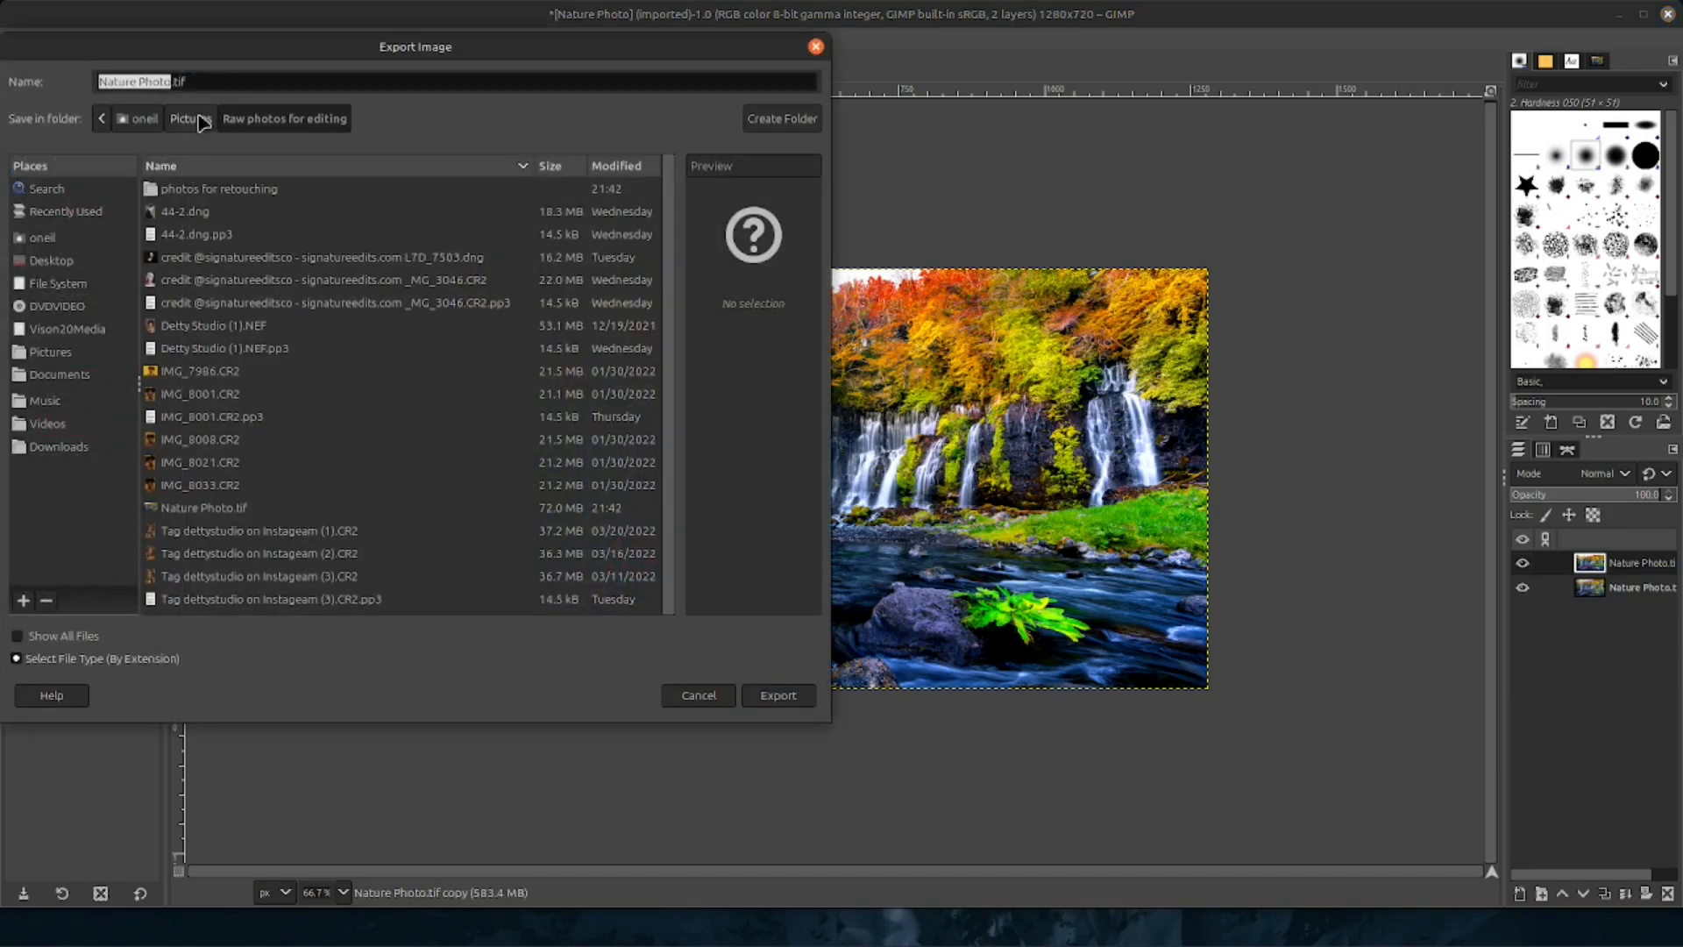
{"action": "left_click", "coordinate": [171, 80]}
{"action": "key", "text": "BackSpace"}
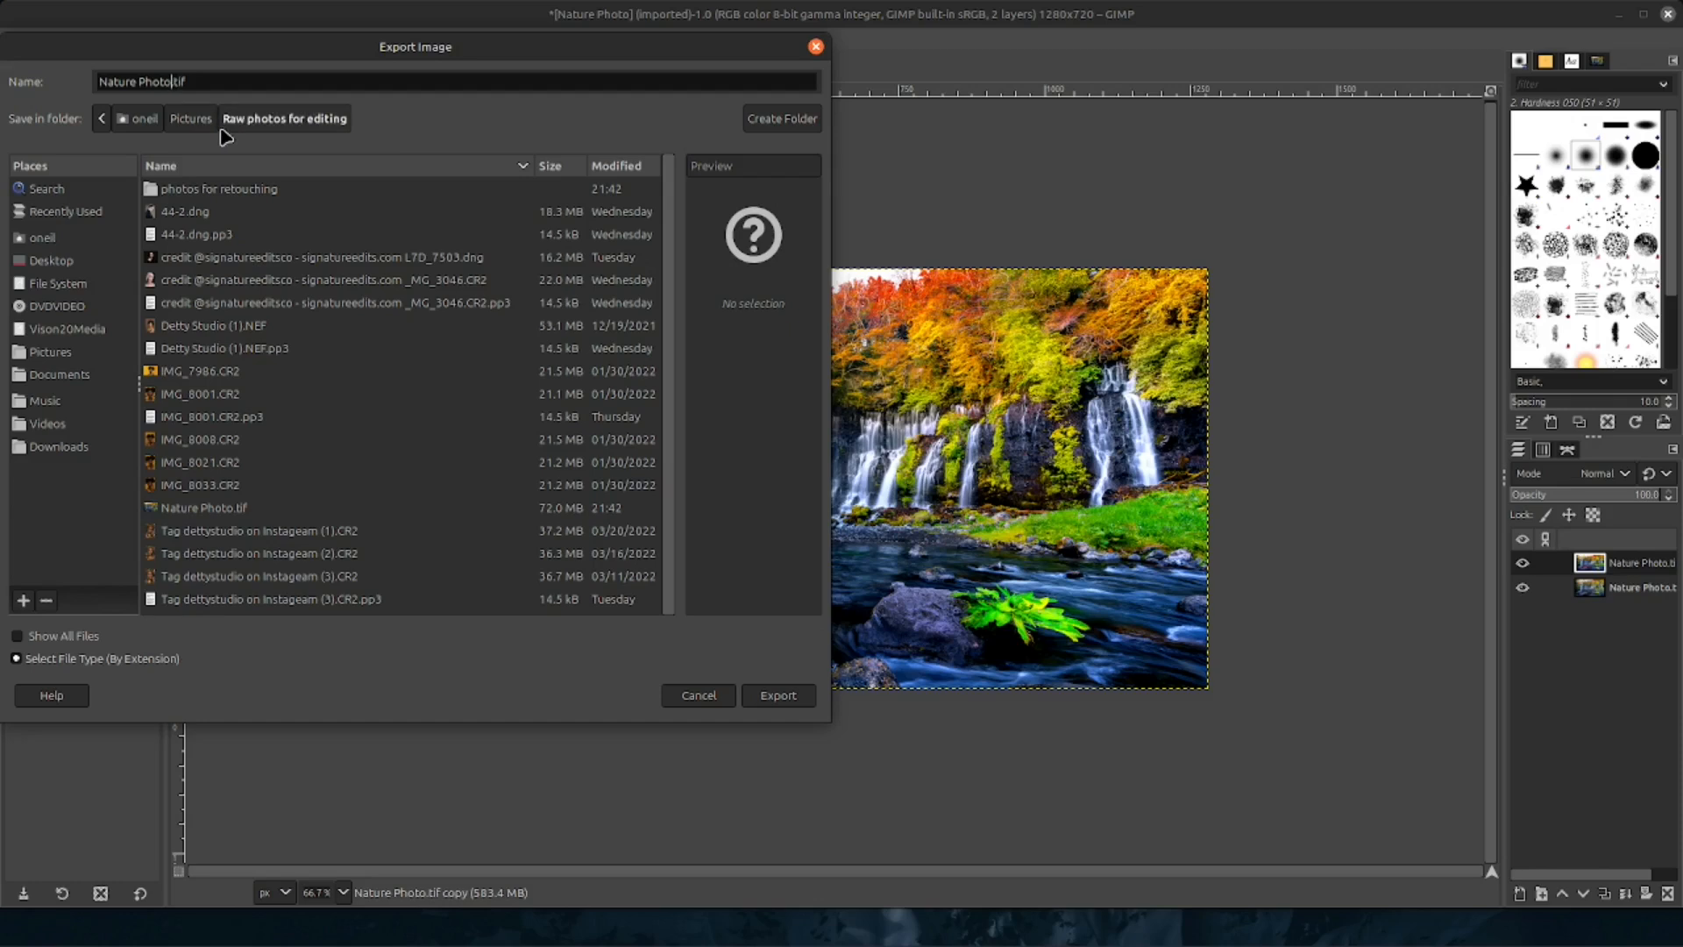
{"action": "key", "text": "BackSpace"}
{"action": "key", "text": "BackSpace"}
{"action": "key", "text": "BackSpace"}
{"action": "key", "text": "BackSpace"}
{"action": "key", "text": "BackSpace"}
{"action": "key", "text": "BackSpace"}
{"action": "key", "text": "BackSpace"}
{"action": "key", "text": "BackSpace"}
{"action": "key", "text": "BackSpace"}
{"action": "key", "text": "BackSpace"}
{"action": "key", "text": "BackSpace"}
{"action": "key", "text": "BackSpace"}
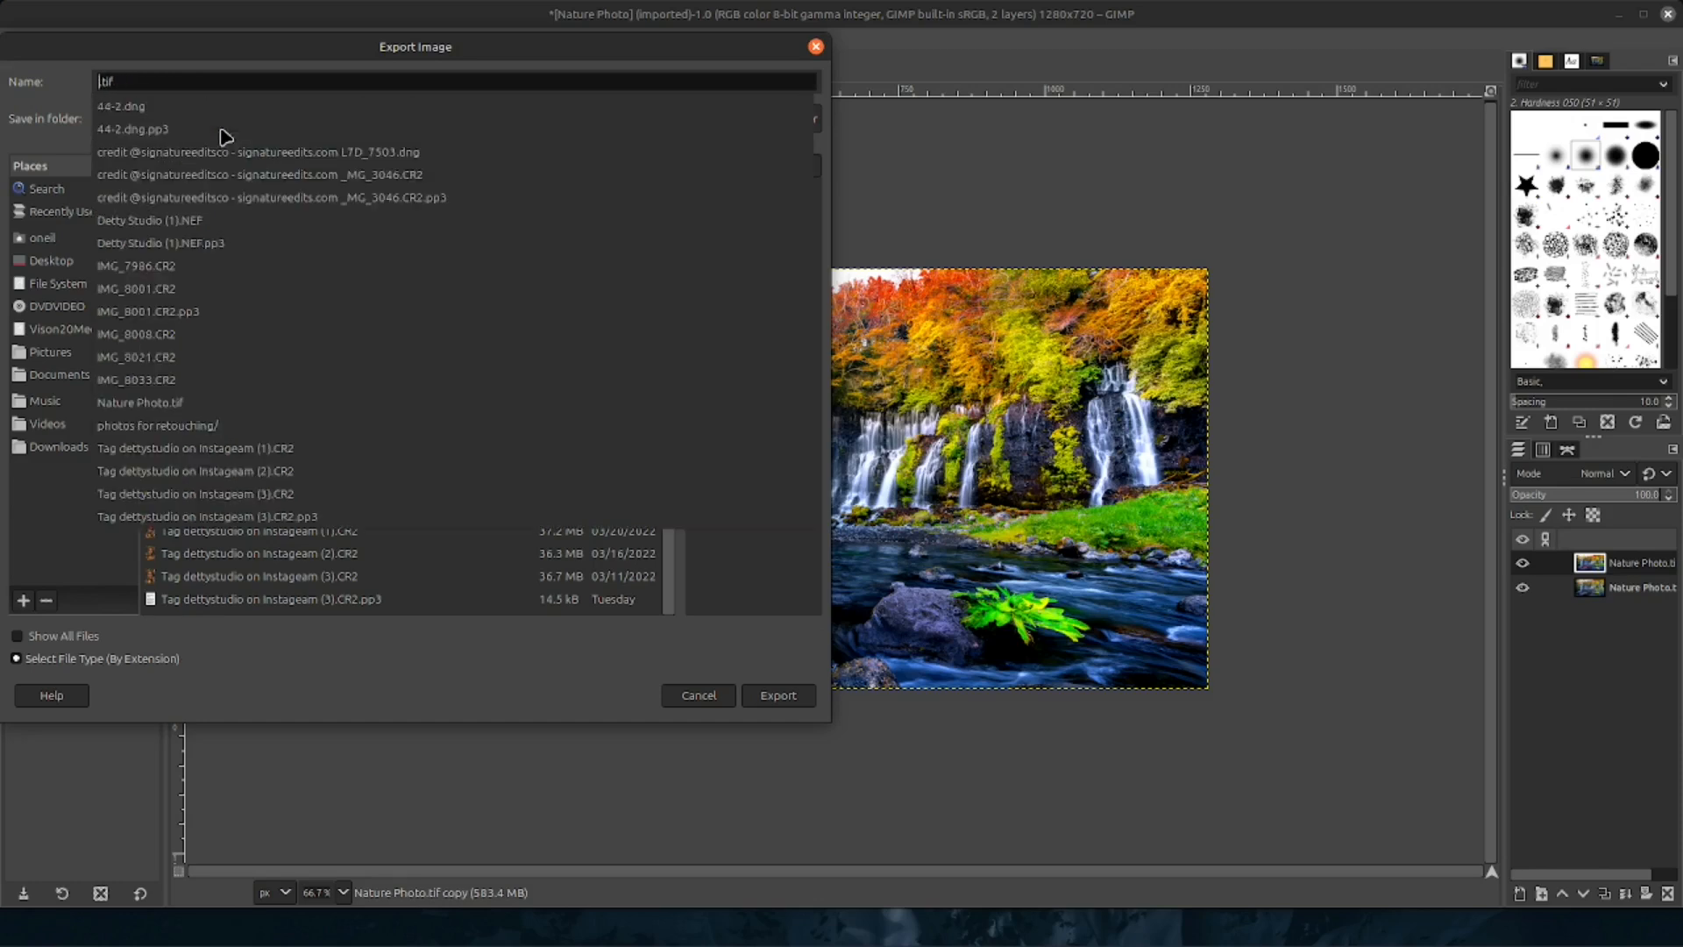
{"action": "type", "text": "Nature"}
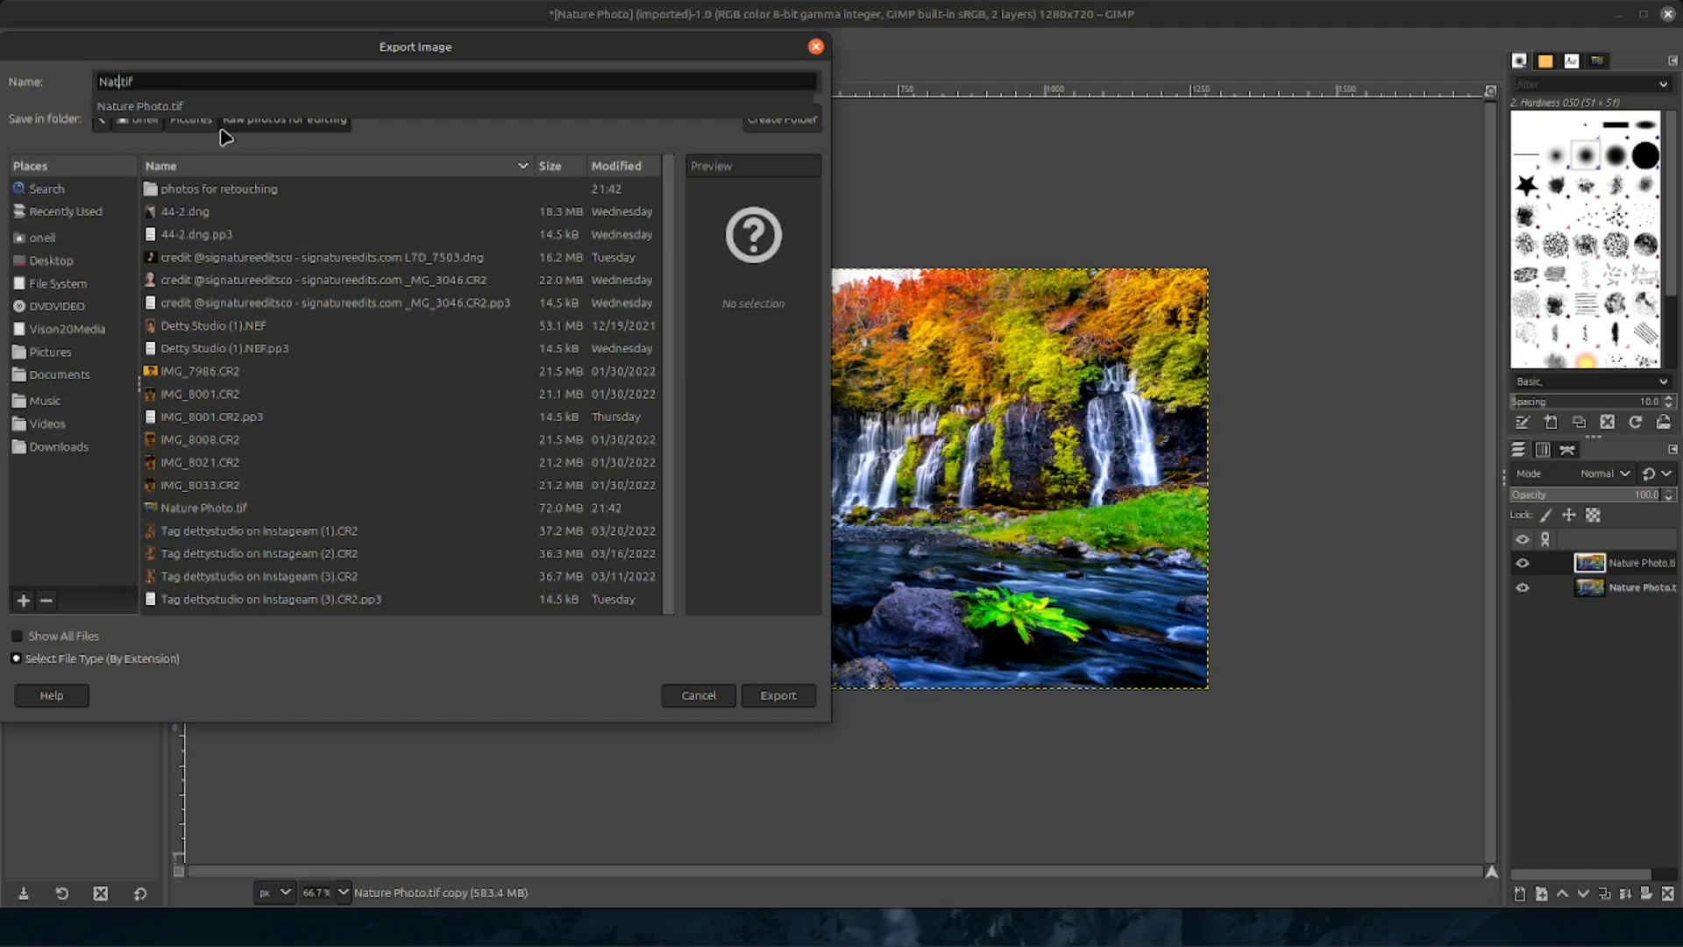
{"action": "type", "text": " THumb"}
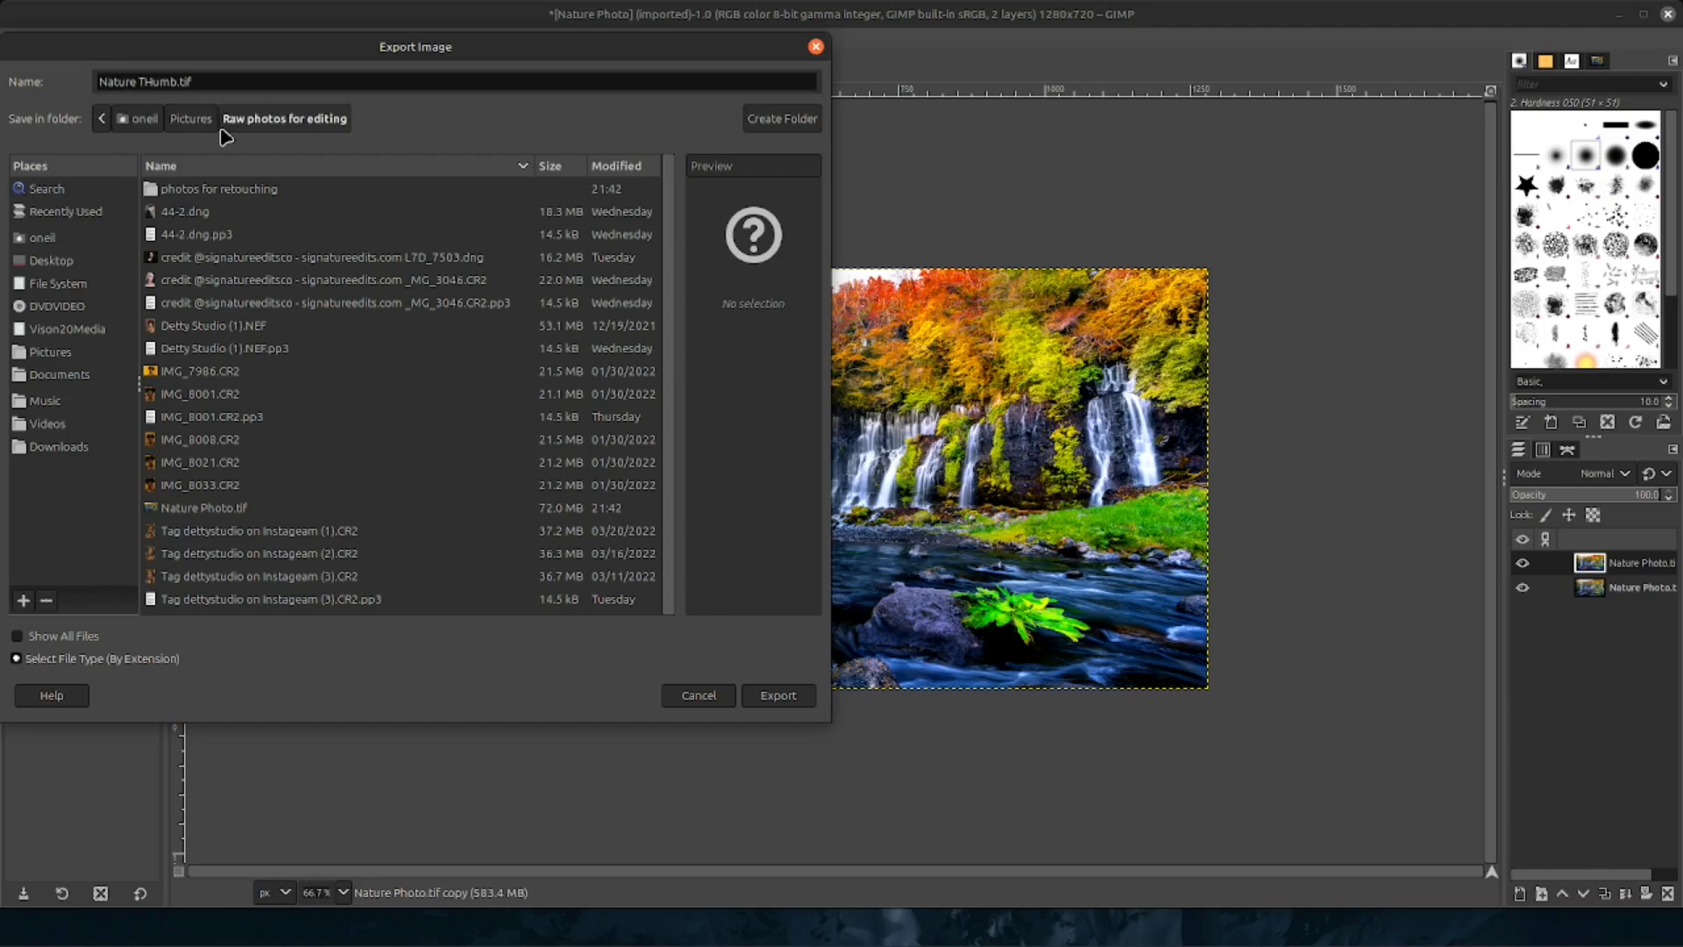
{"action": "type", "text": "nail"}
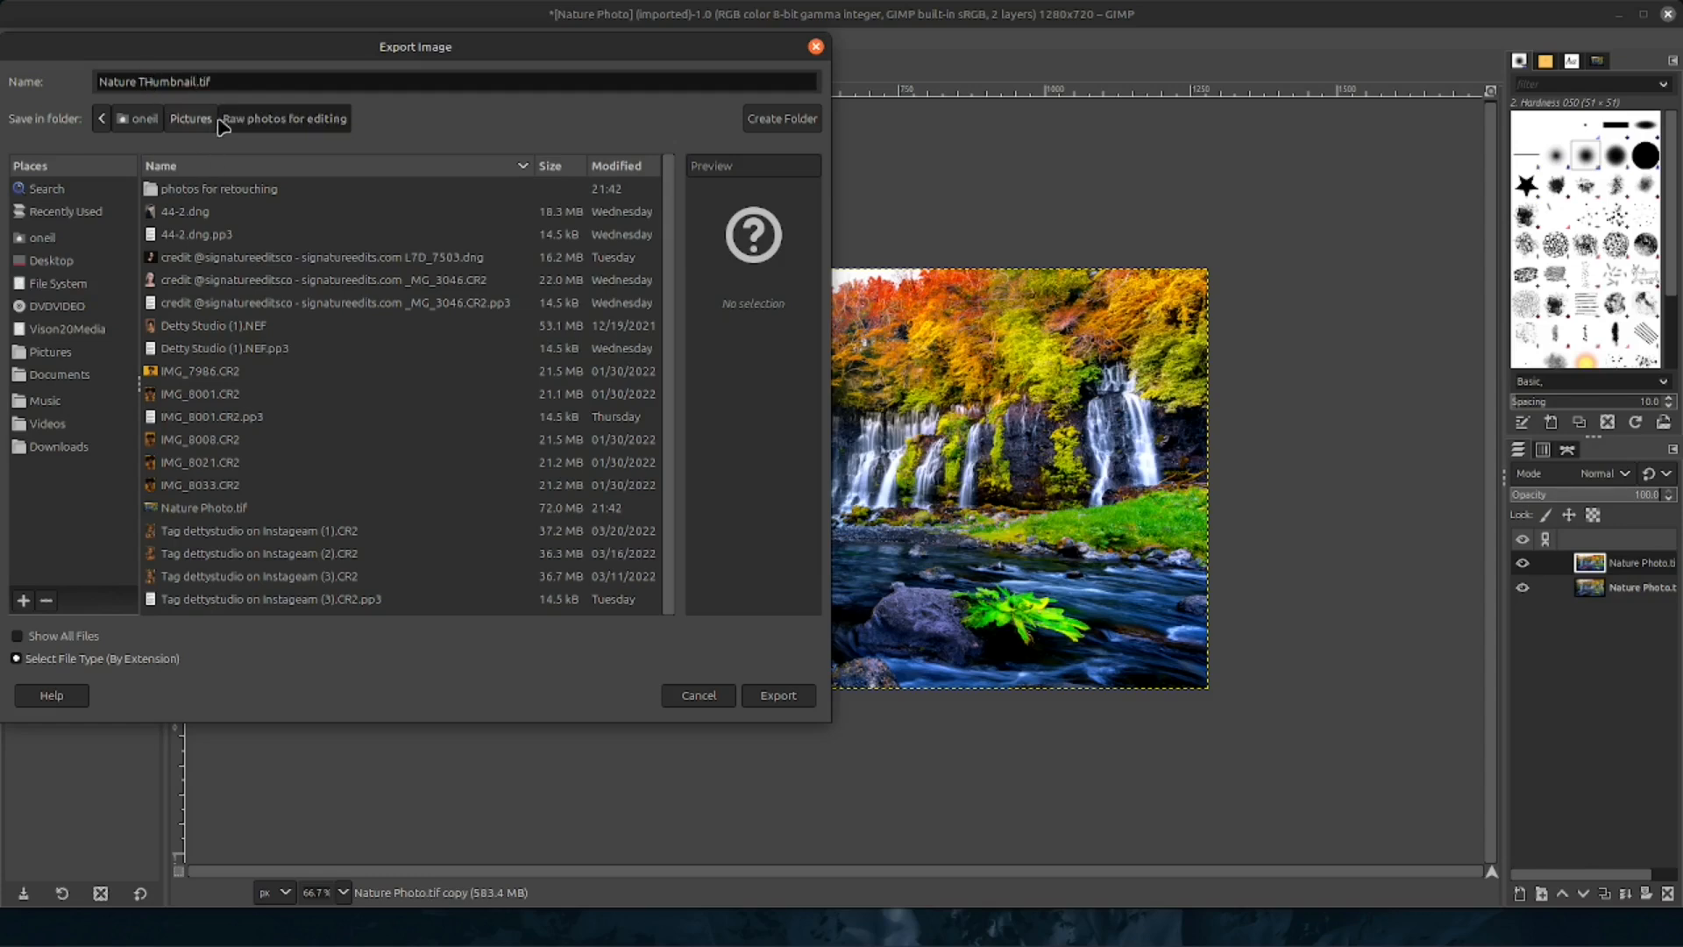
{"action": "key", "text": "BackSpace"}
{"action": "type", "text": "h"}
Set the export file type to JPEG image
{"action": "left_click", "coordinate": [20, 659]}
{"action": "scroll", "coordinate": [87, 592], "scroll_direction": "down", "scroll_amount": 2}
{"action": "scroll", "coordinate": [83, 594], "scroll_direction": "down", "scroll_amount": 5}
{"action": "scroll", "coordinate": [36, 605], "scroll_direction": "down", "scroll_amount": 2}
{"action": "left_click", "coordinate": [55, 614]}
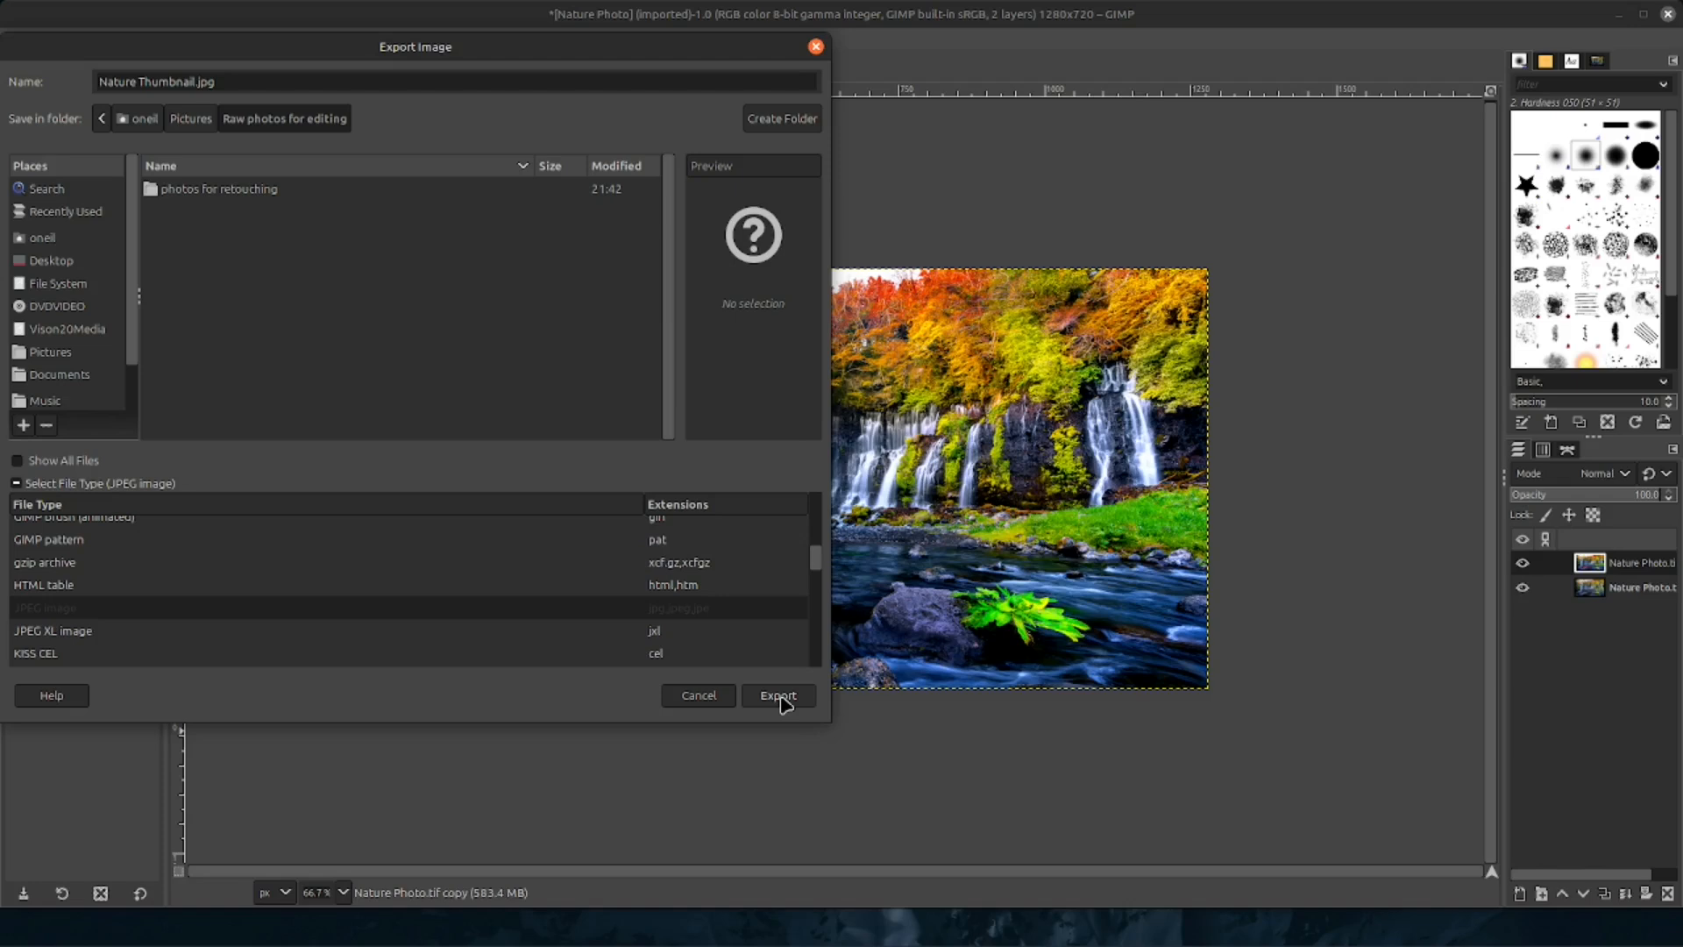
Export the JPEG to the Desktop folder, keeping the offered JPEG options
{"action": "left_click", "coordinate": [73, 268]}
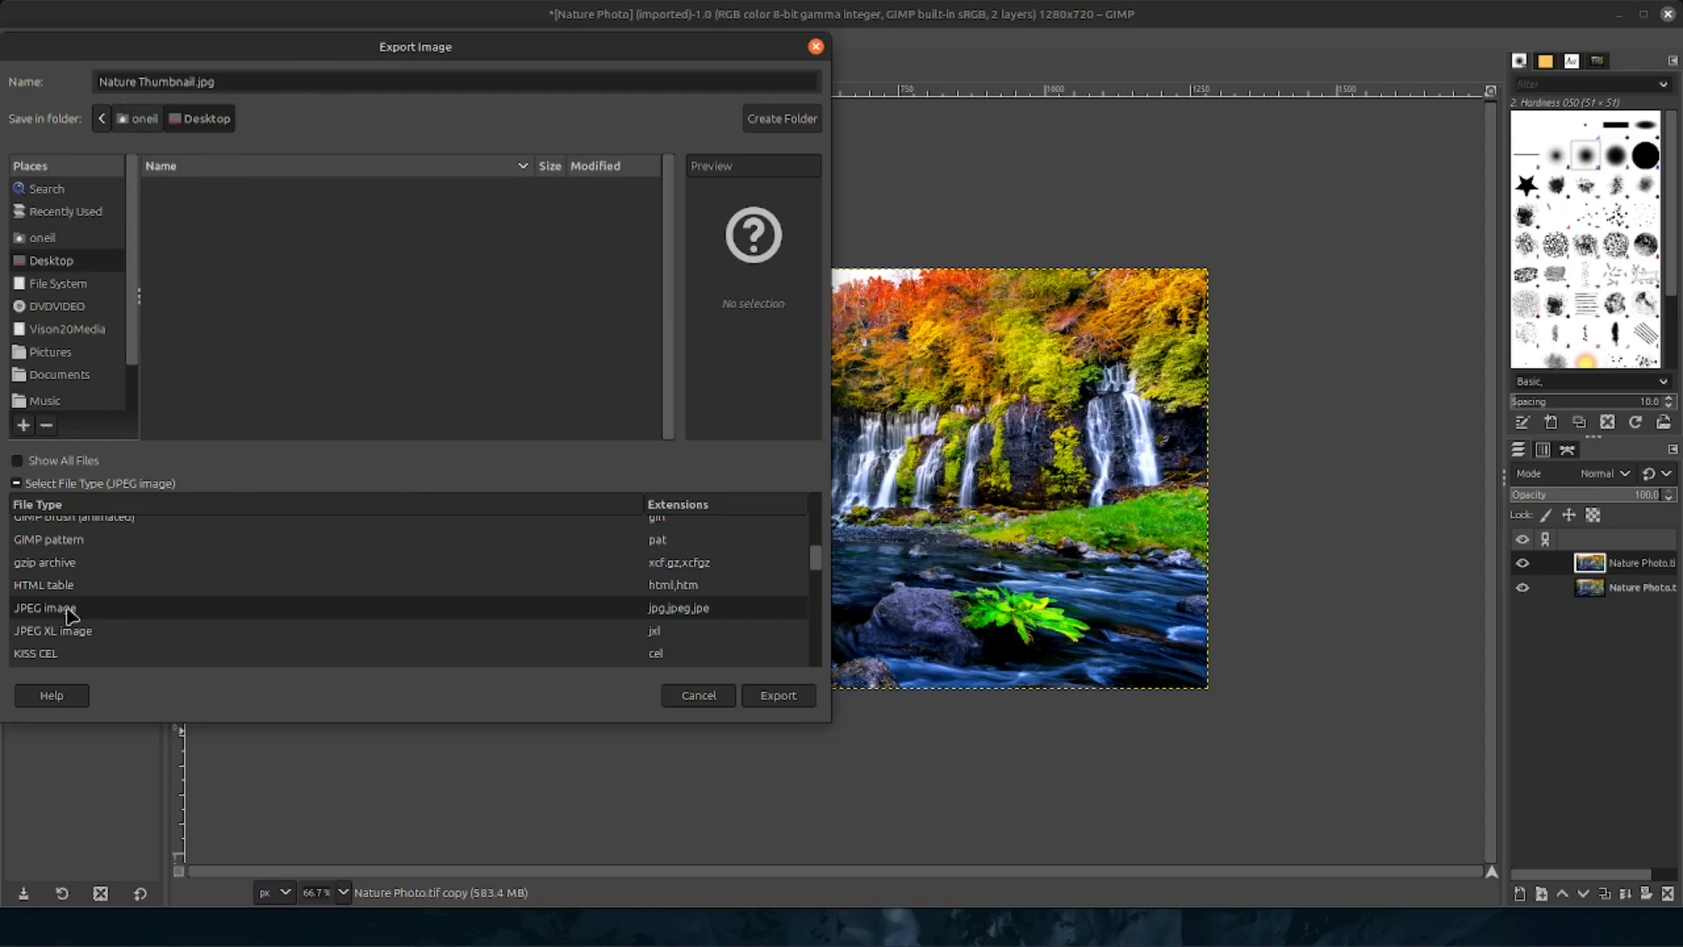
{"action": "left_click", "coordinate": [795, 705]}
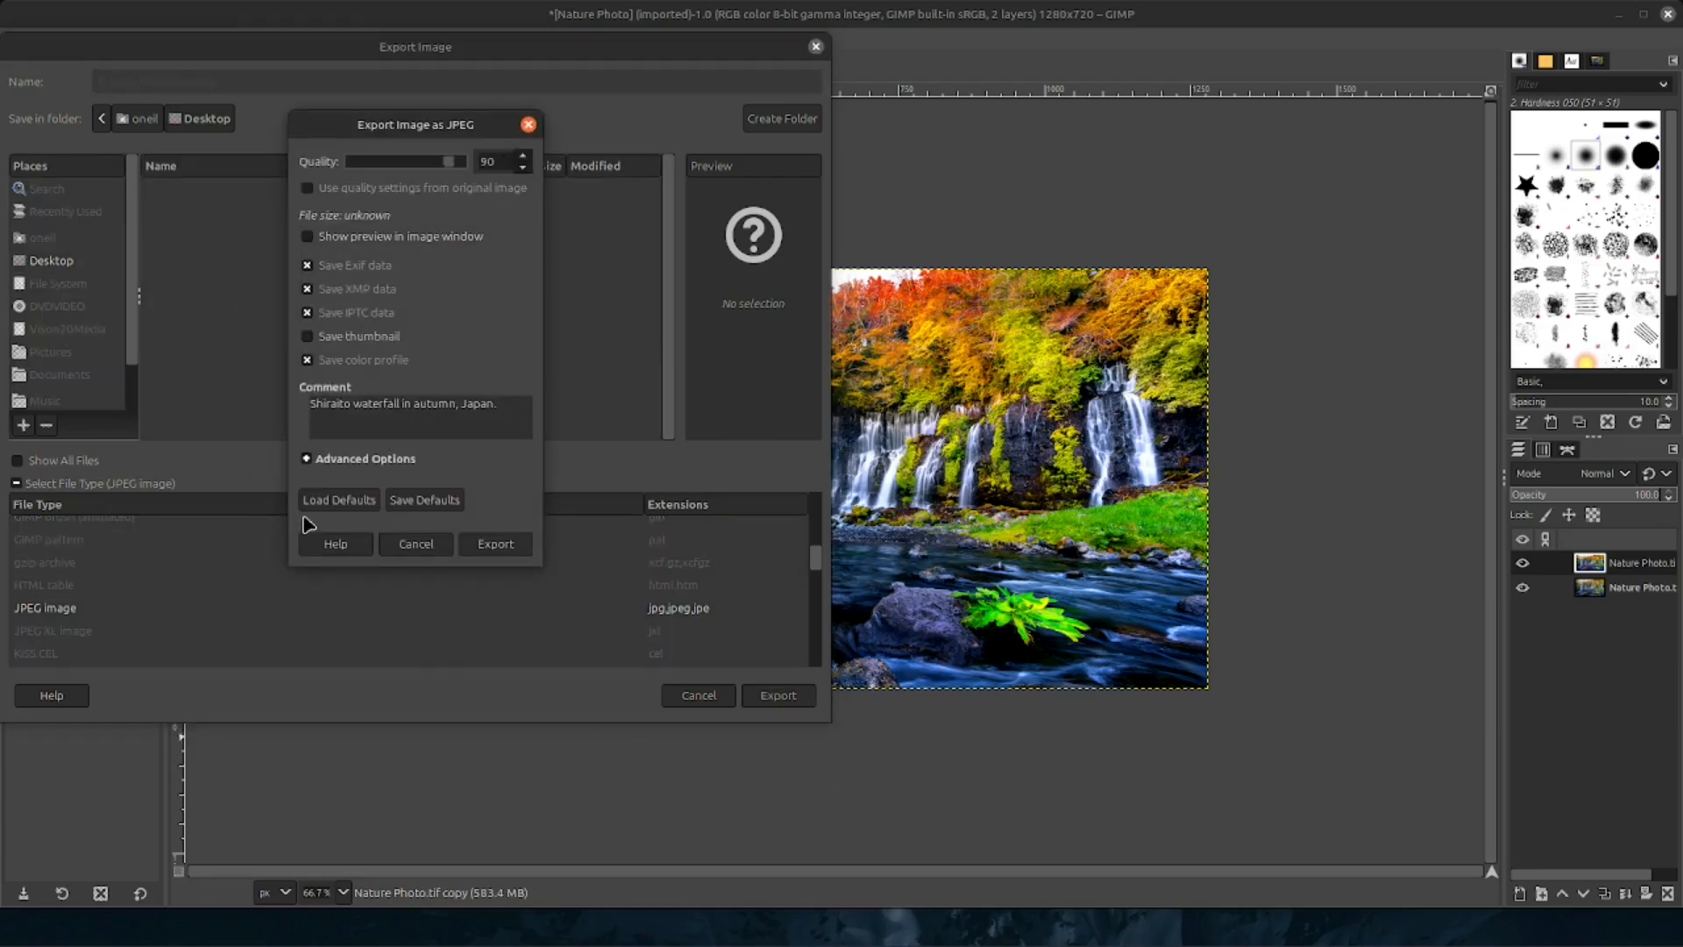
{"action": "left_click", "coordinate": [496, 544]}
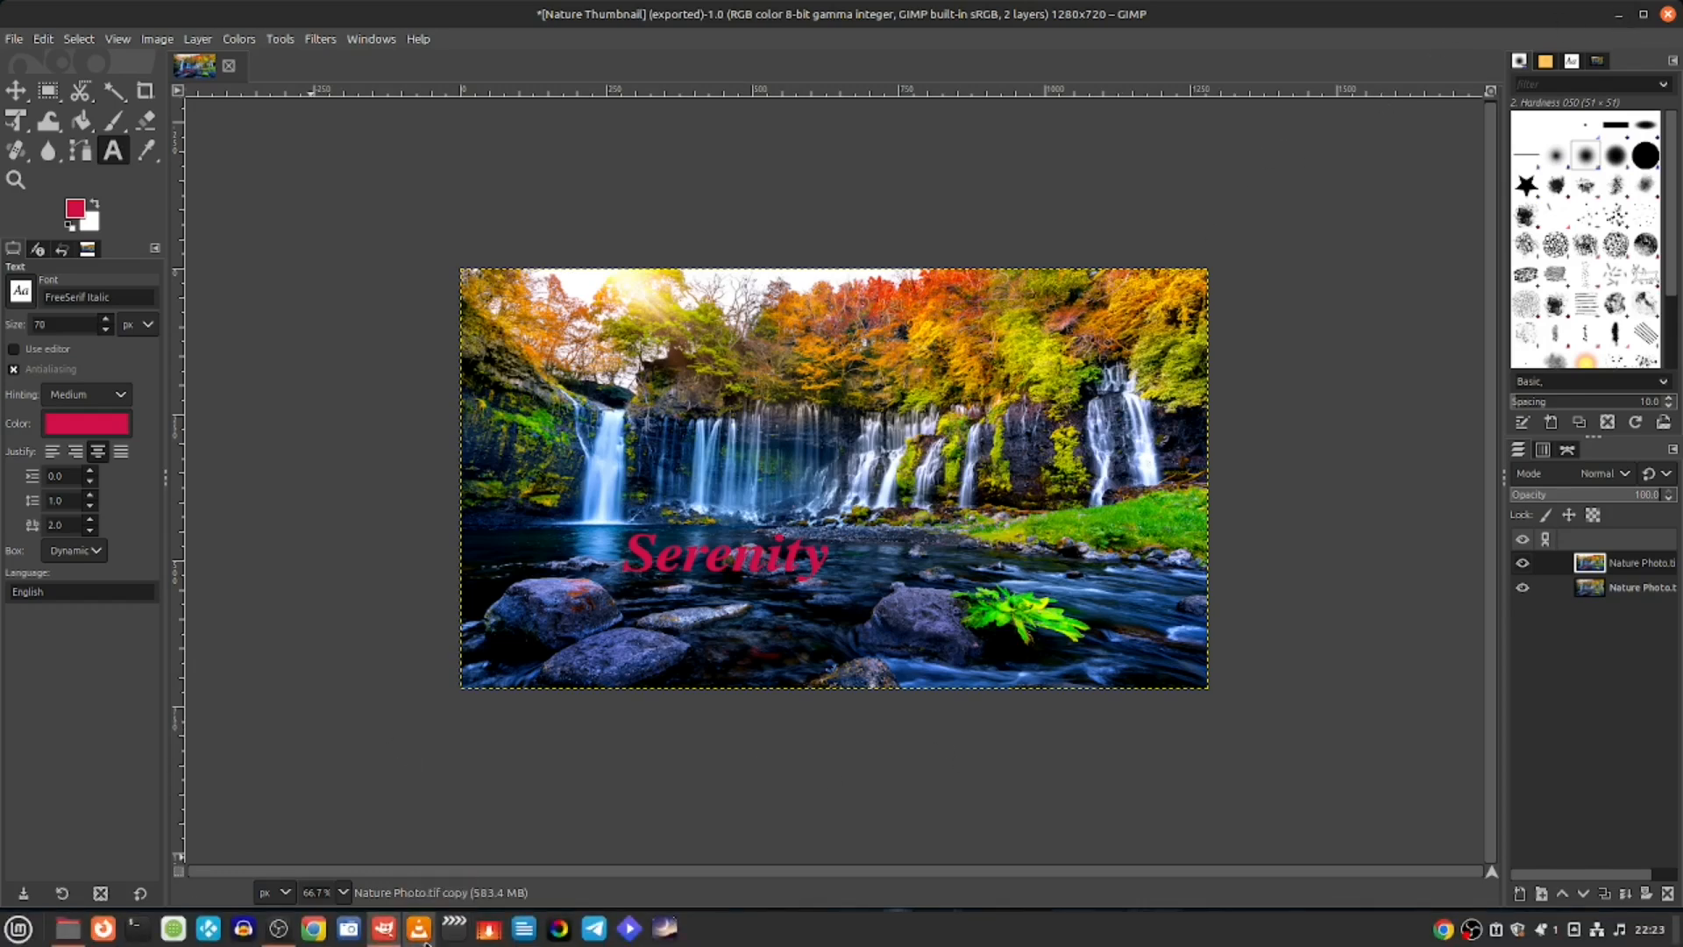
Minimize the image editor, view the exported Nature Thumbnail.jpg from the desktop, and close the viewer
{"action": "mouse_move", "coordinate": [396, 941]}
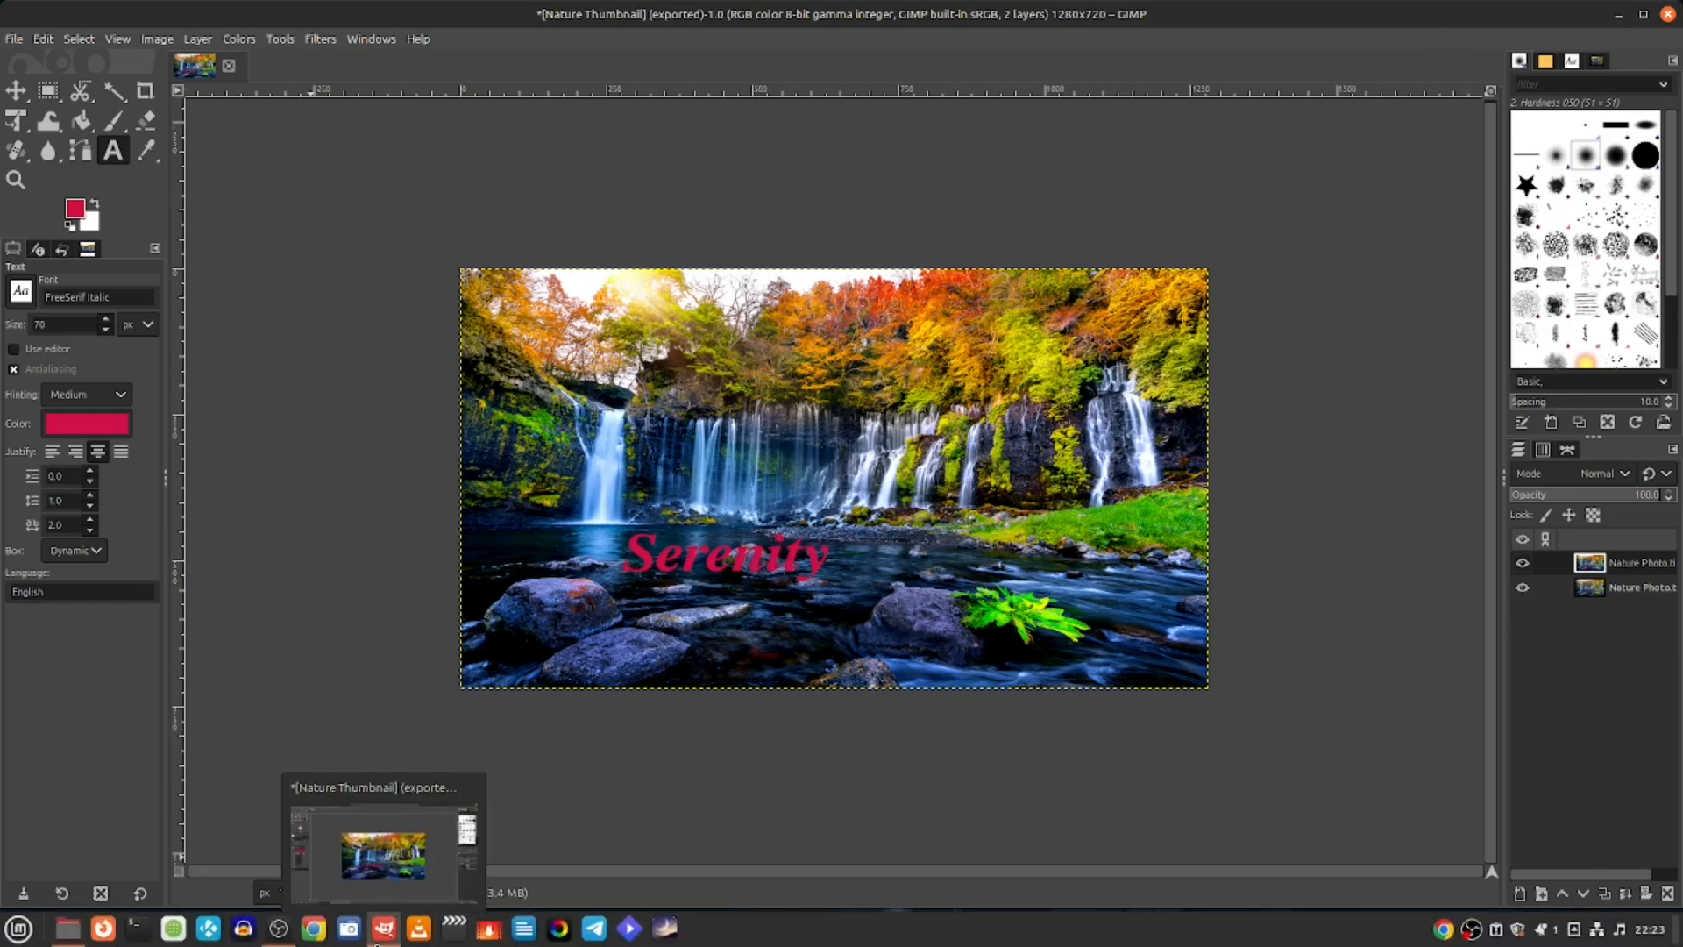
{"action": "right_click", "coordinate": [68, 935]}
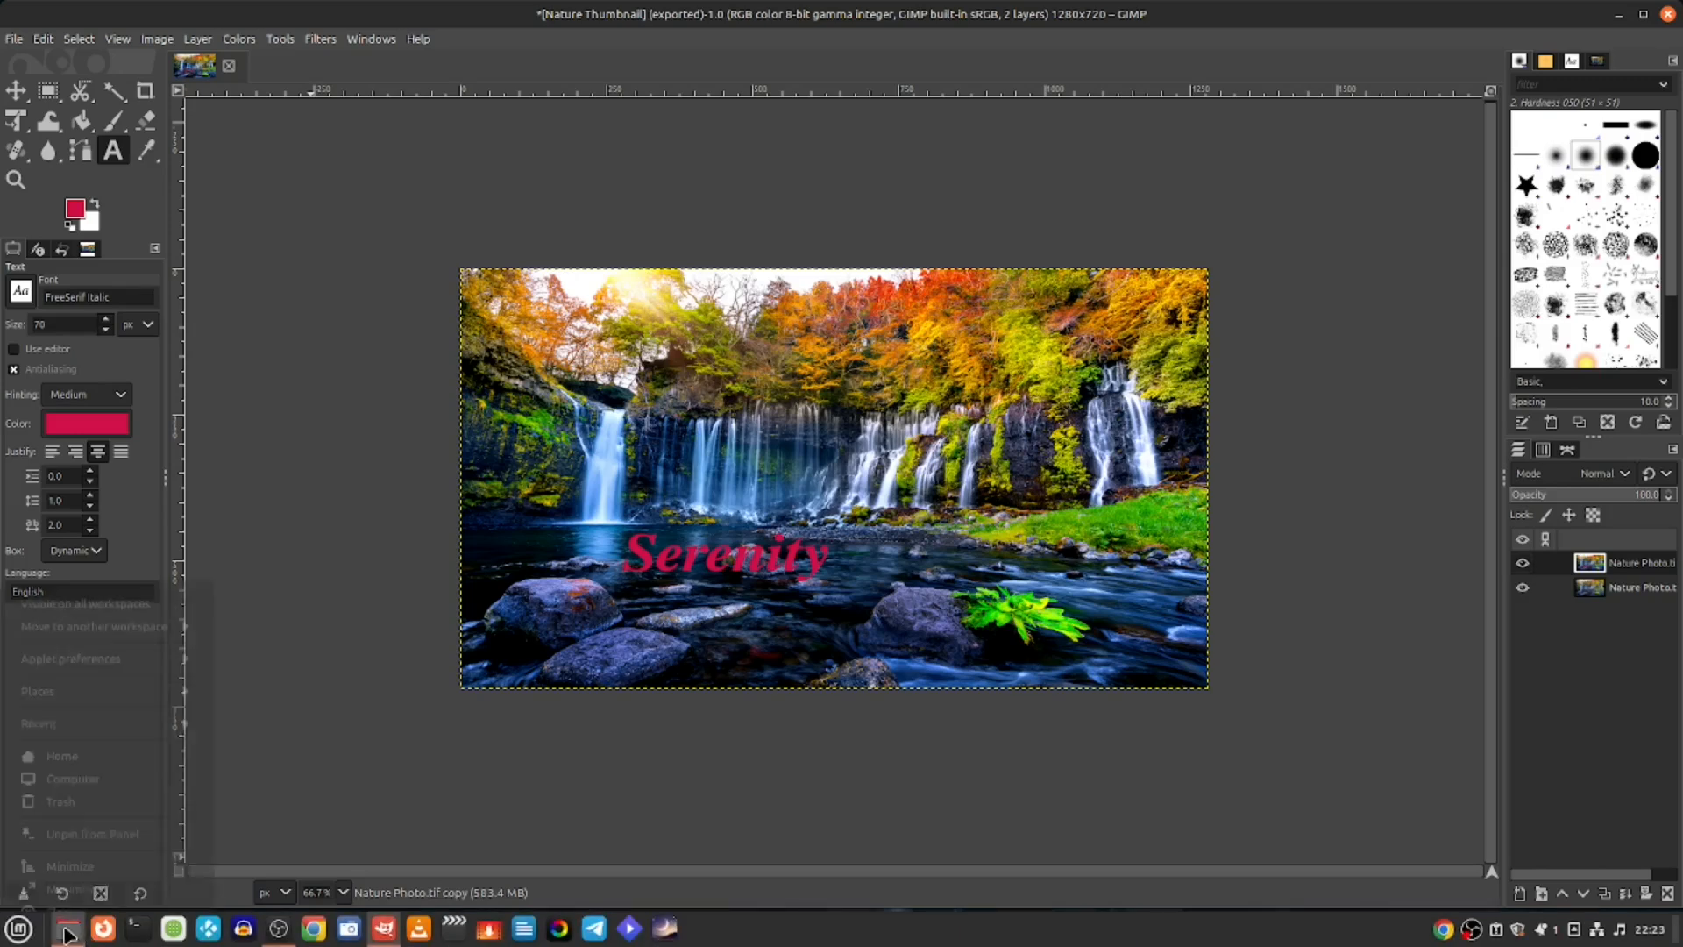
{"action": "left_click", "coordinate": [98, 889]}
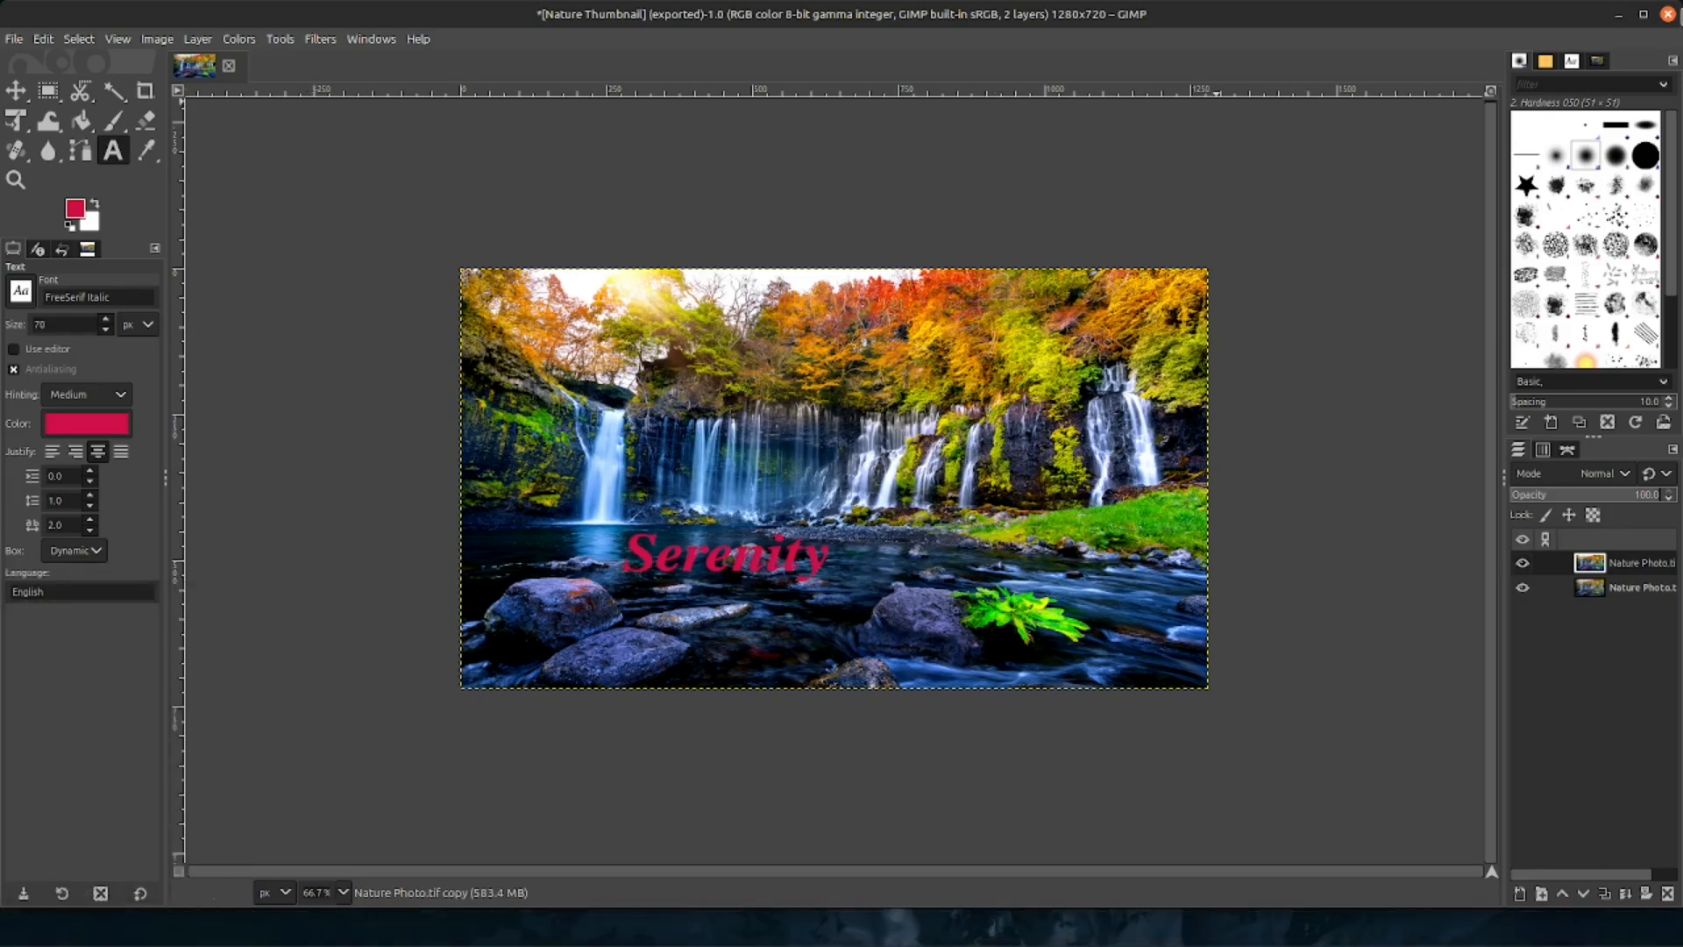
{"action": "left_click", "coordinate": [1619, 15]}
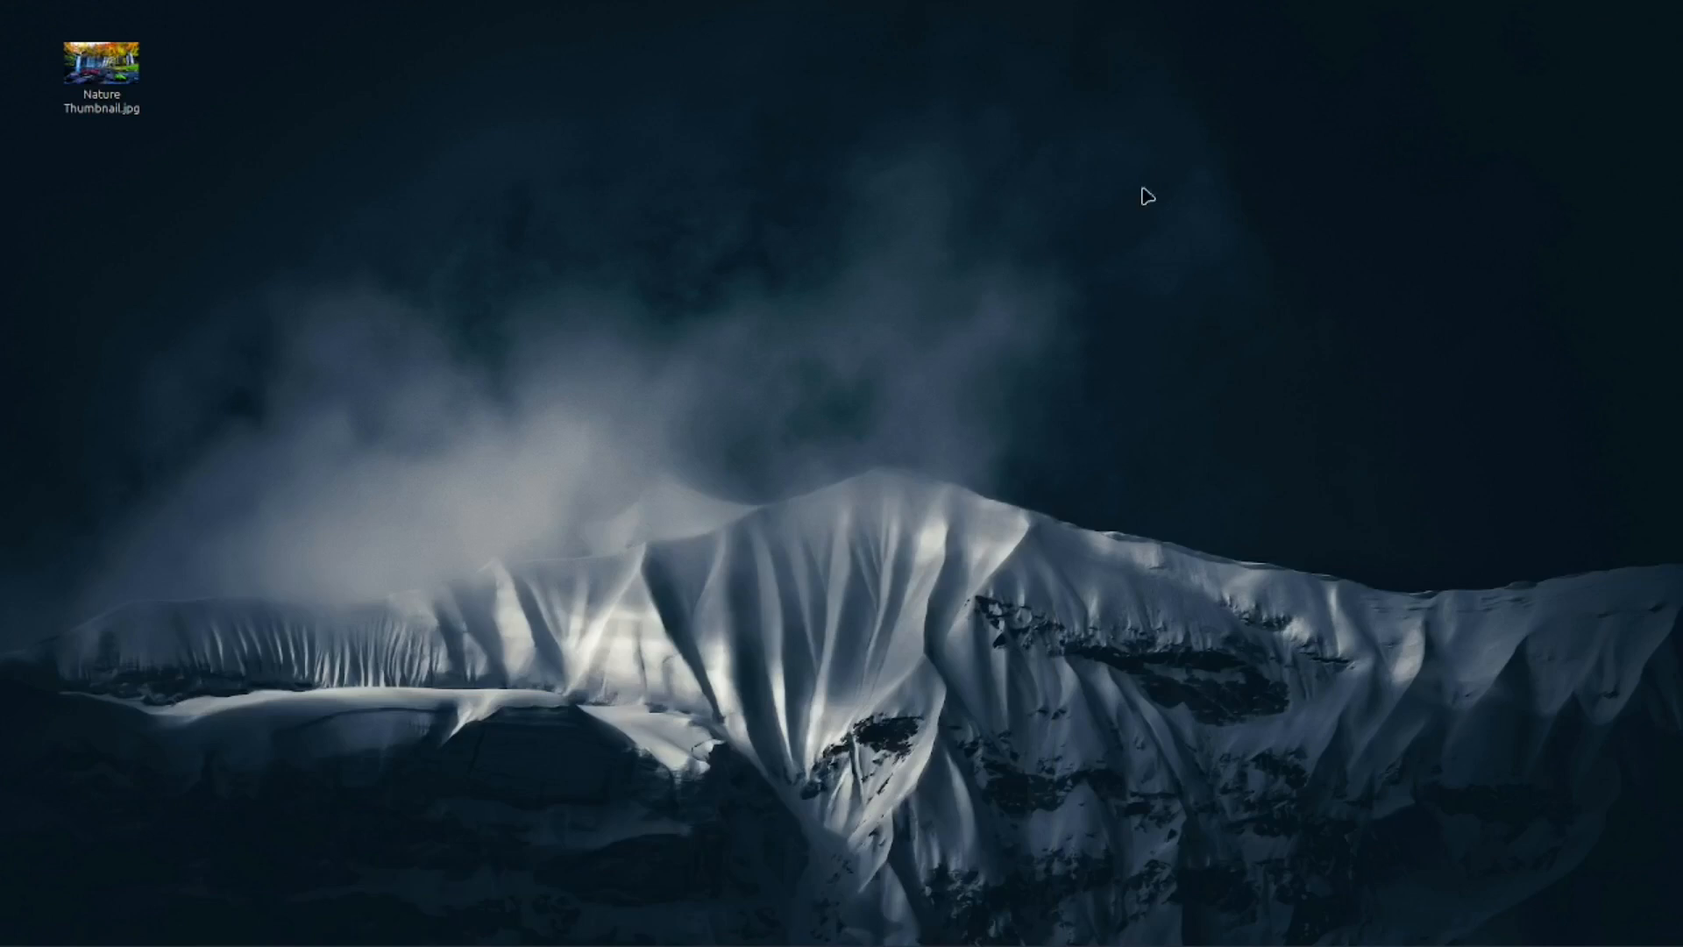
{"action": "double_click", "coordinate": [120, 82]}
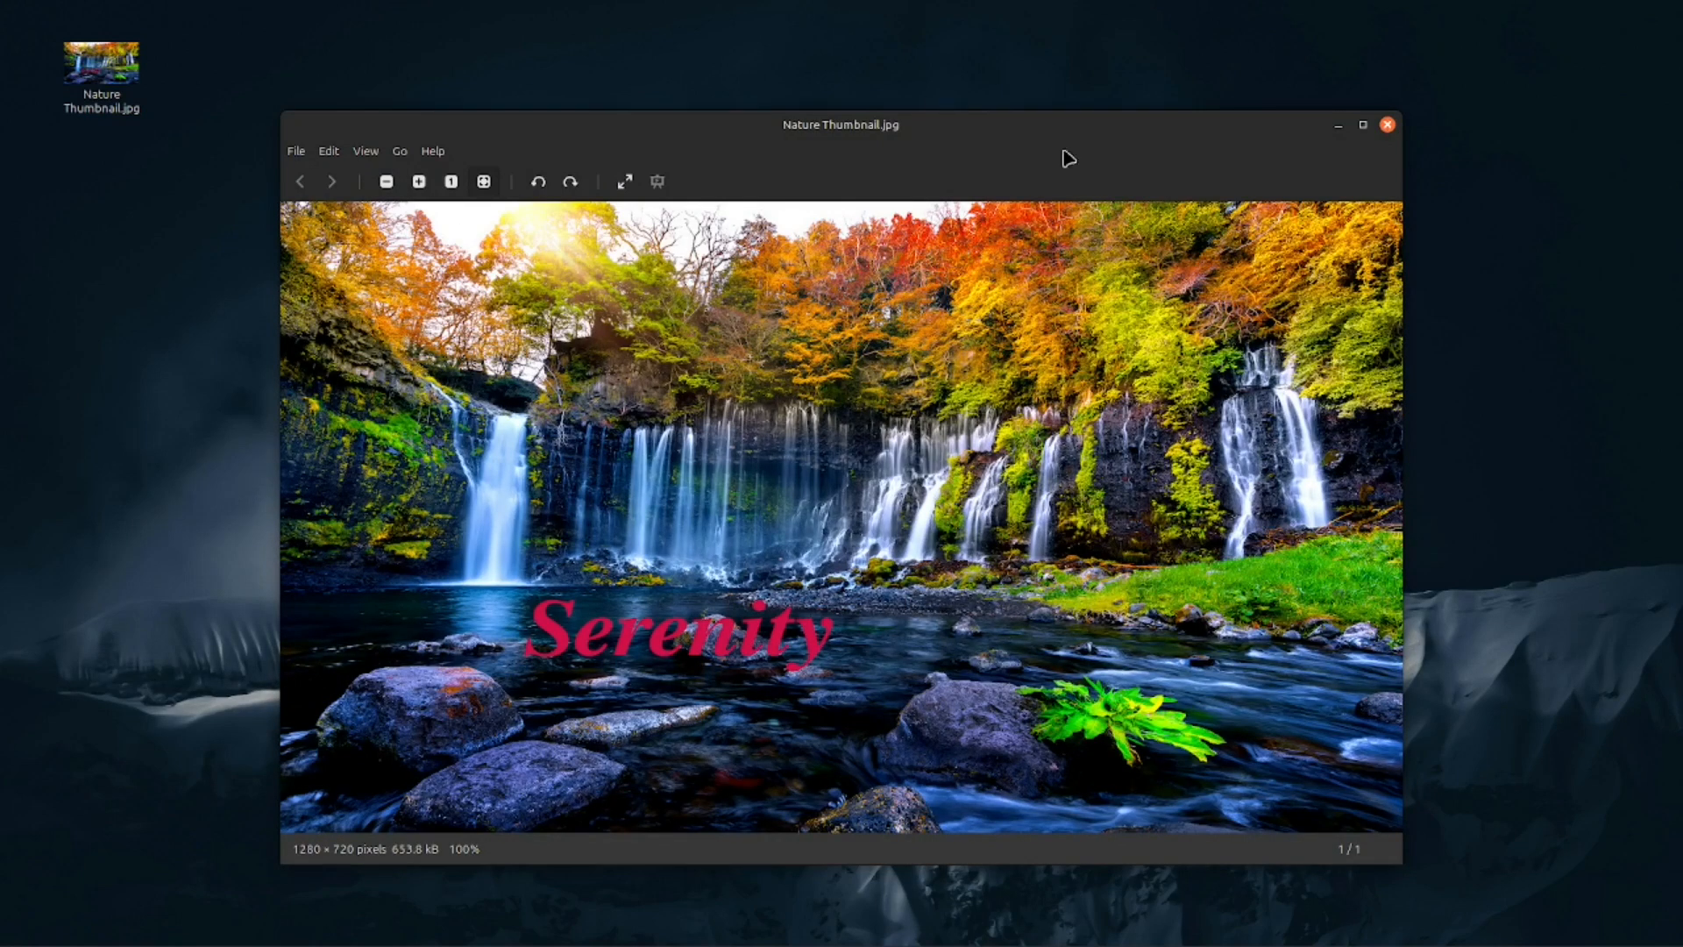
{"action": "left_click", "coordinate": [1387, 125]}
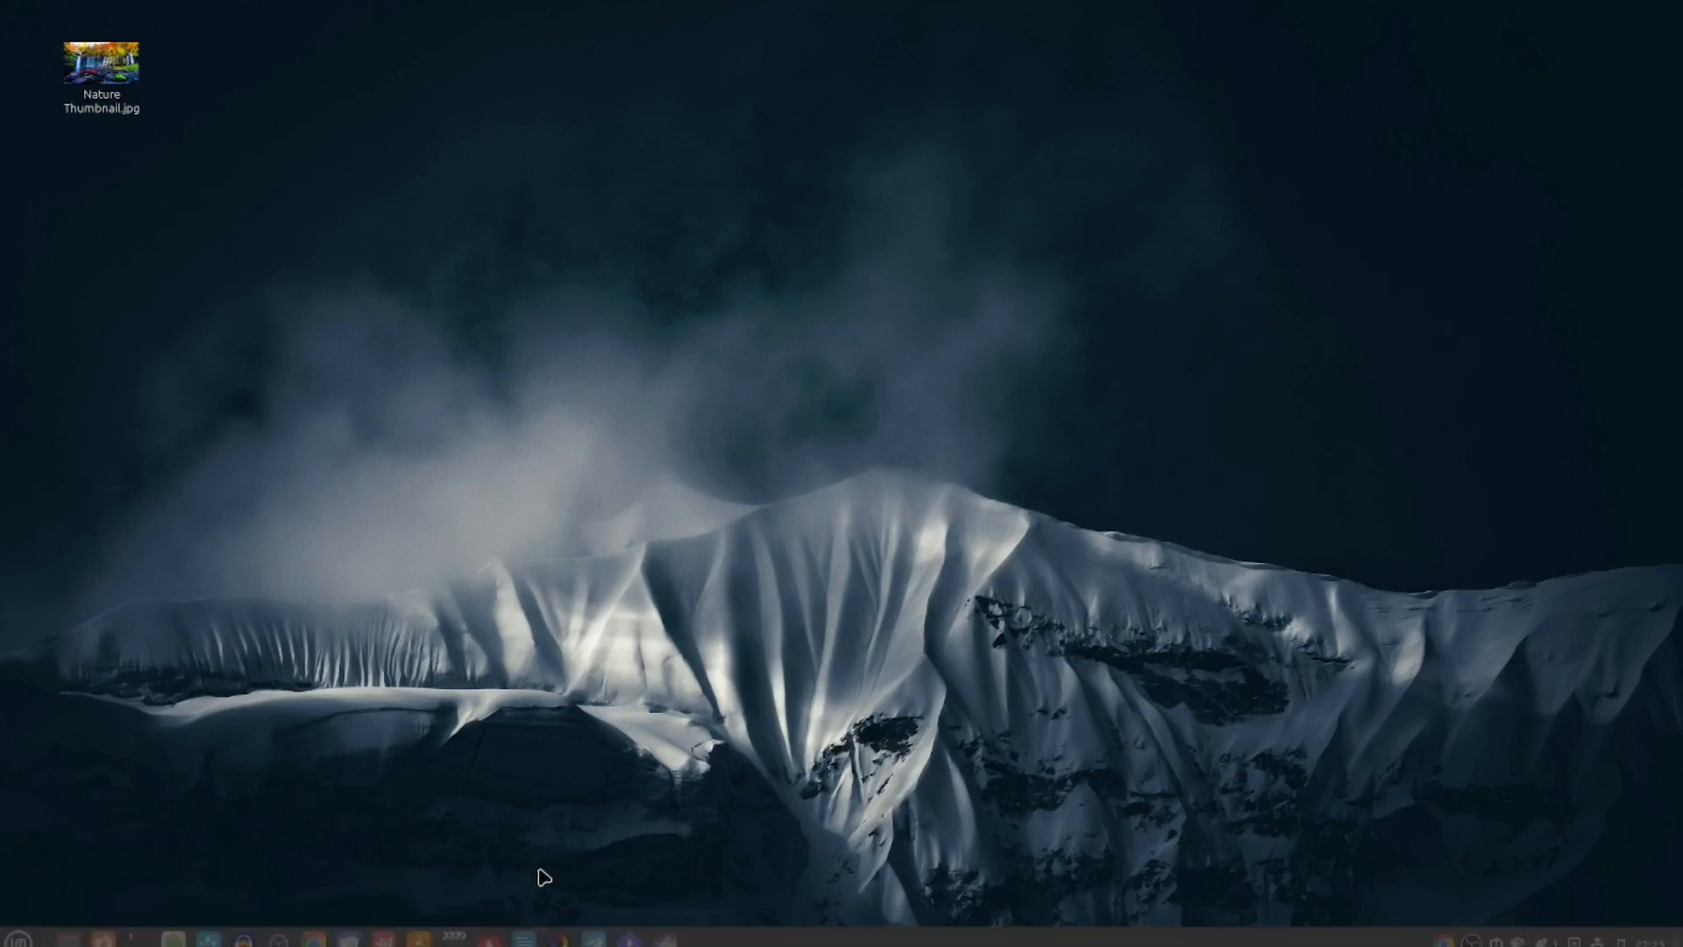
Switch to Google Chrome with the first profile and open Canva from the new tab page's shortcuts
{"action": "mouse_move", "coordinate": [279, 928]}
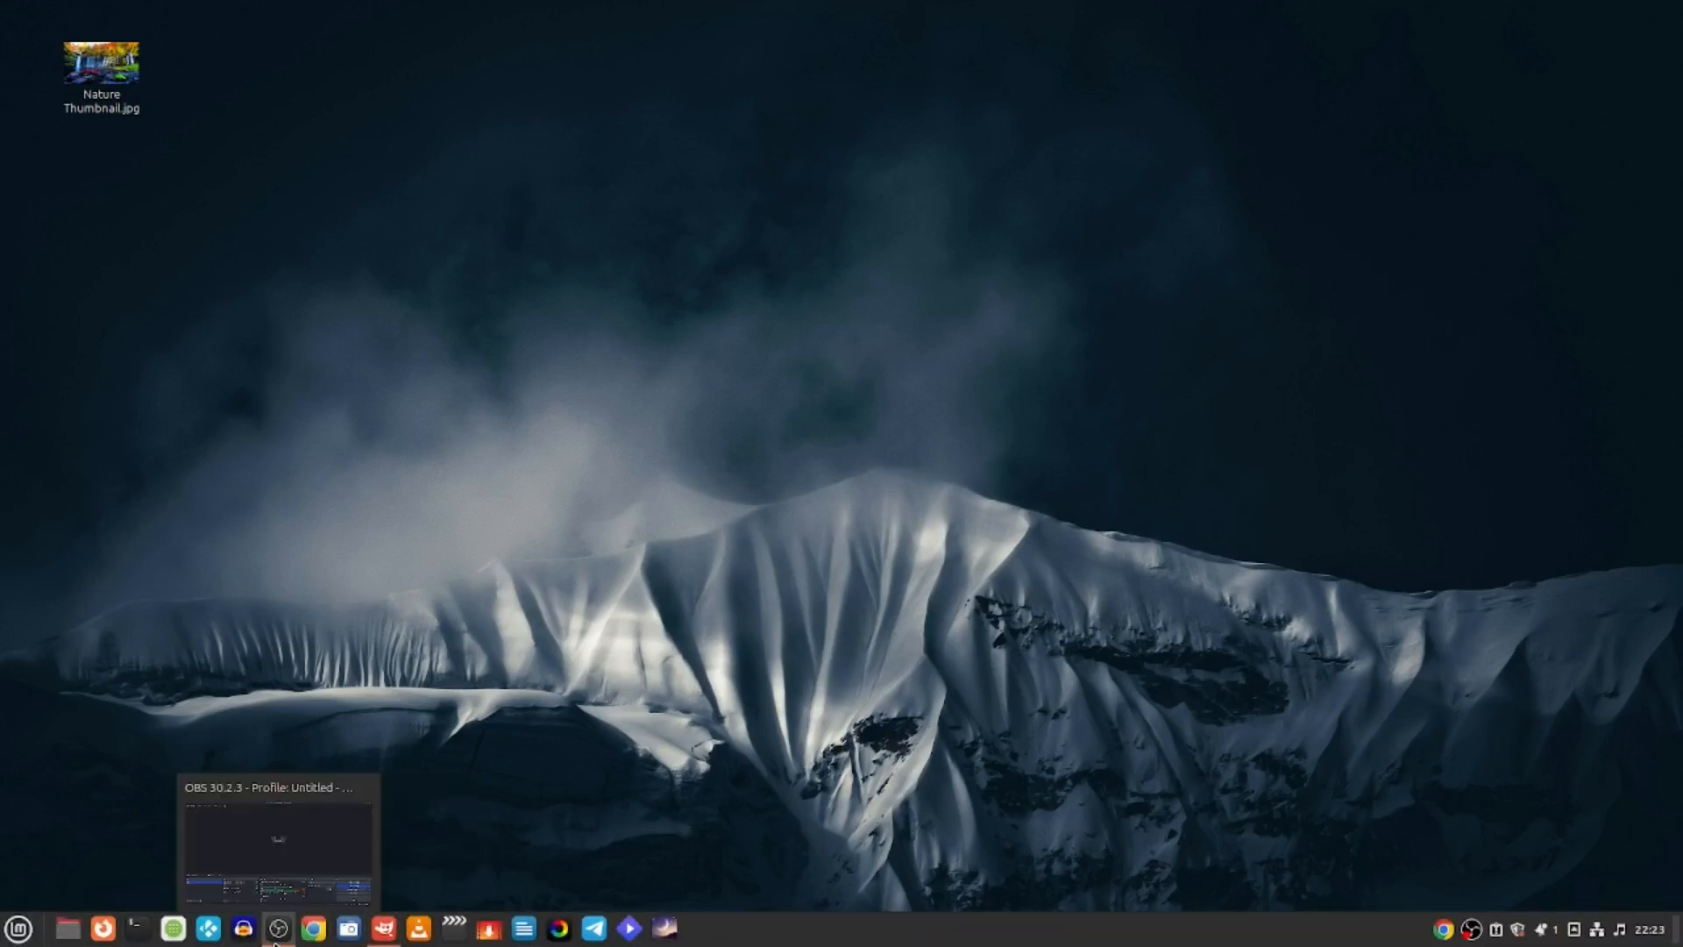
{"action": "left_click", "coordinate": [314, 934]}
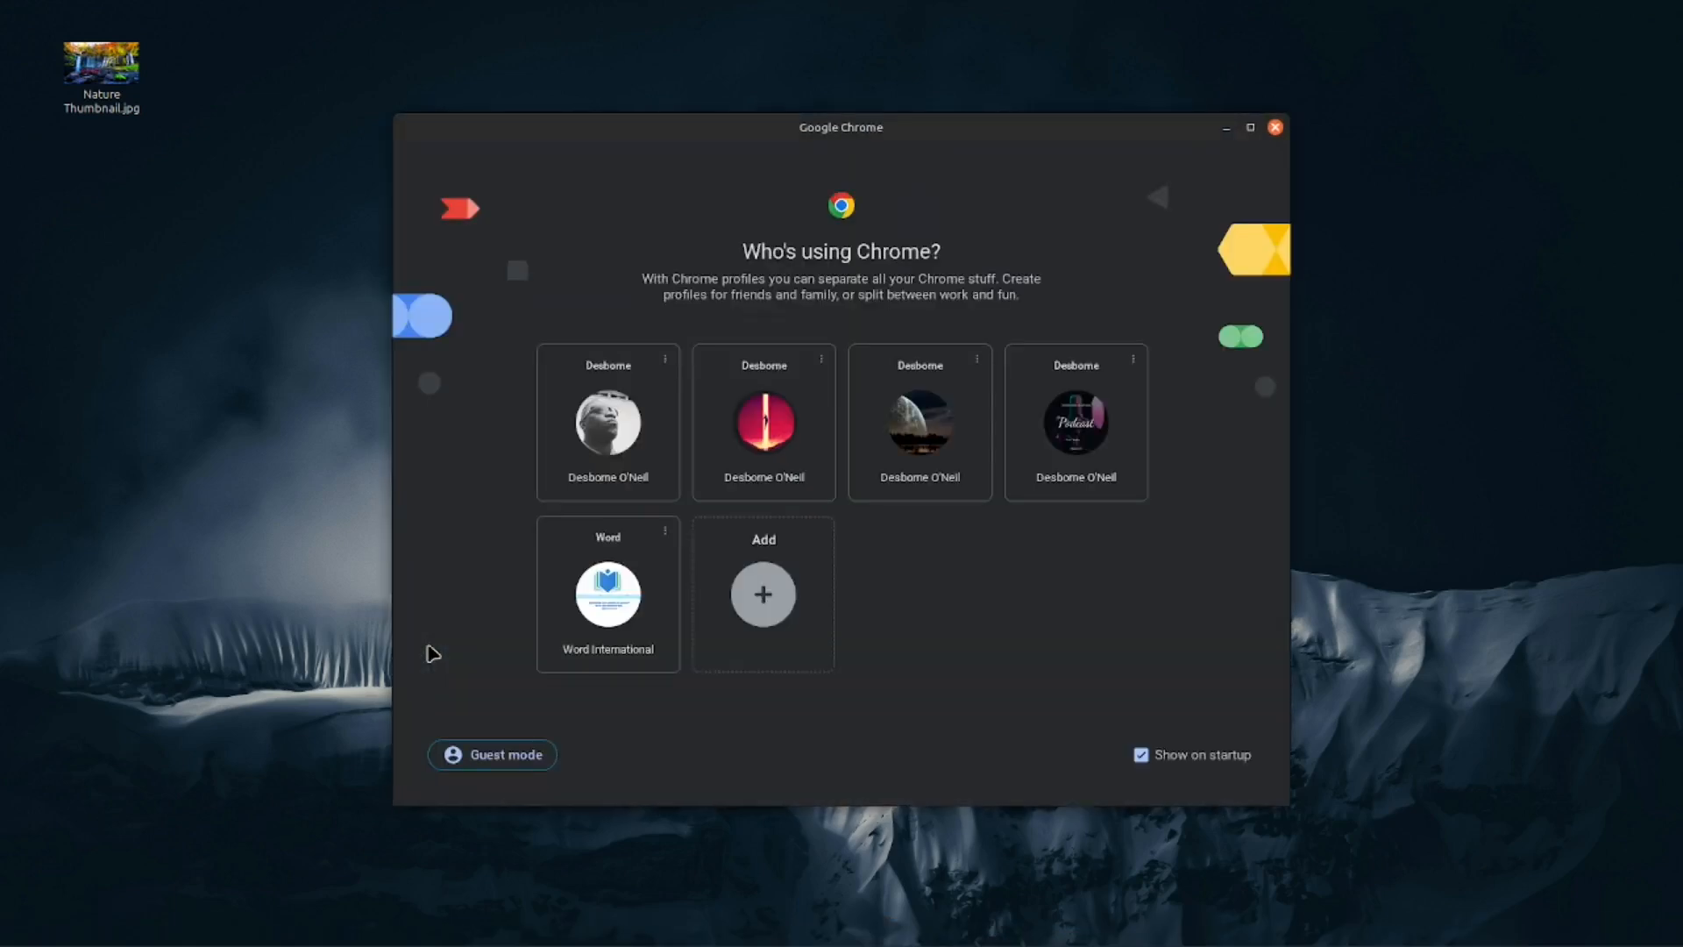
{"action": "left_click", "coordinate": [635, 489]}
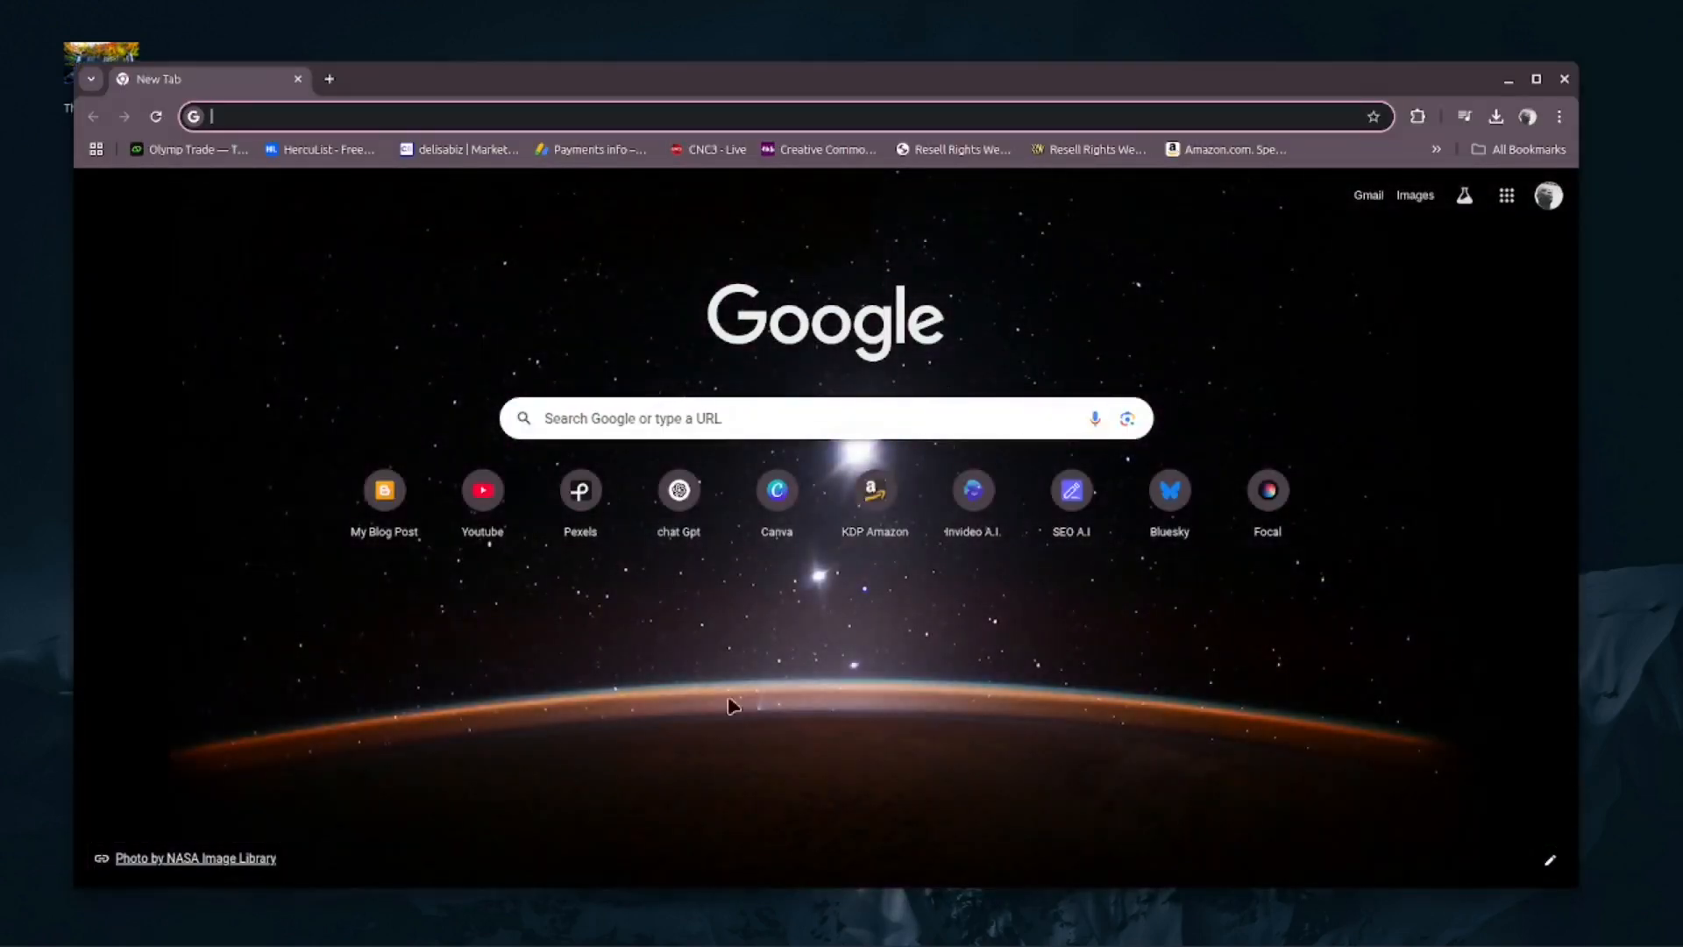
{"action": "left_click", "coordinate": [775, 497]}
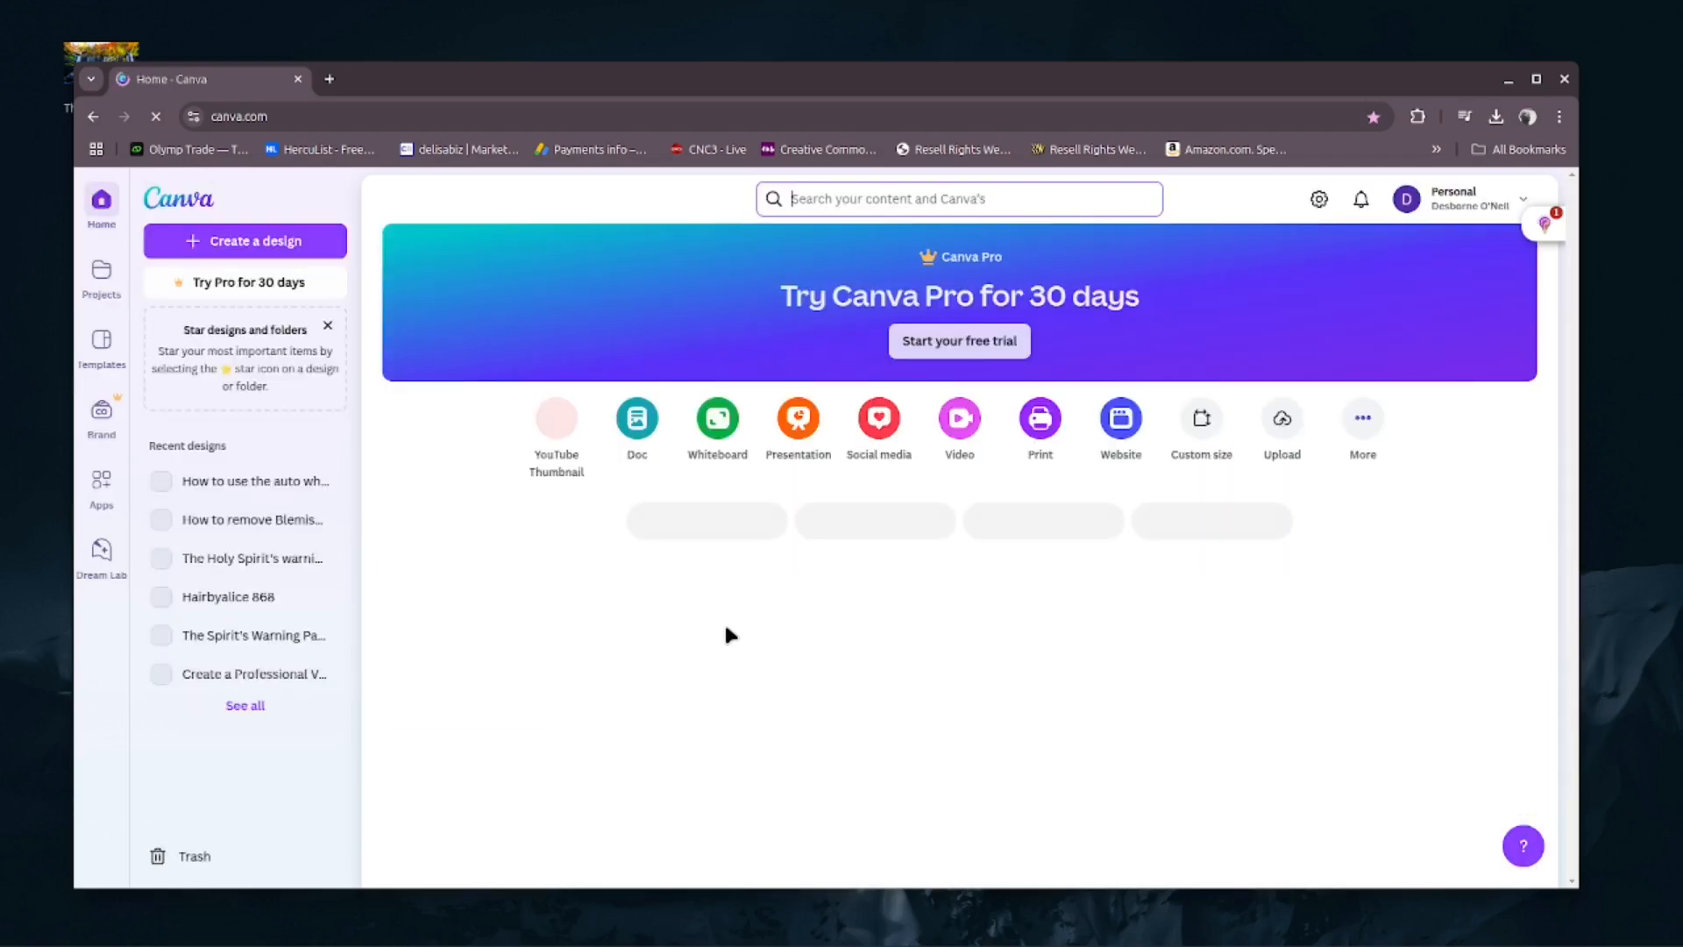
Create a blank YouTube Thumbnail design and place Nature Thumbnail.jpg from the desktop on its page
{"action": "left_click", "coordinate": [555, 449]}
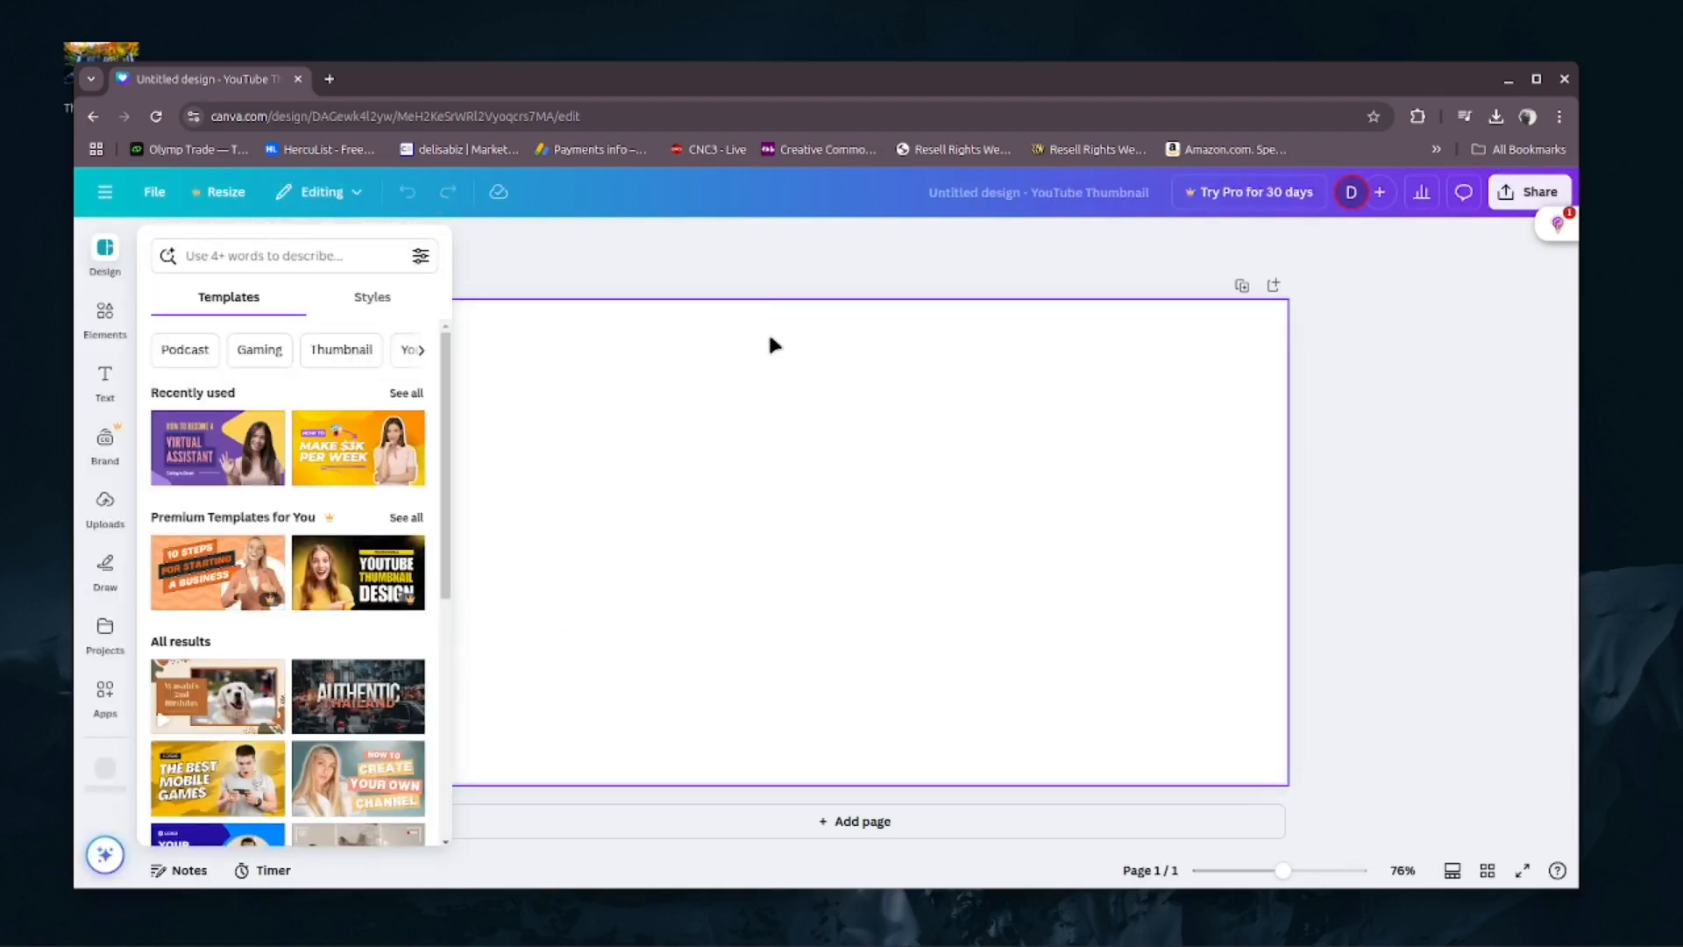
{"action": "left_click_drag", "start_coordinate": [722, 82], "coordinate": [823, 71]}
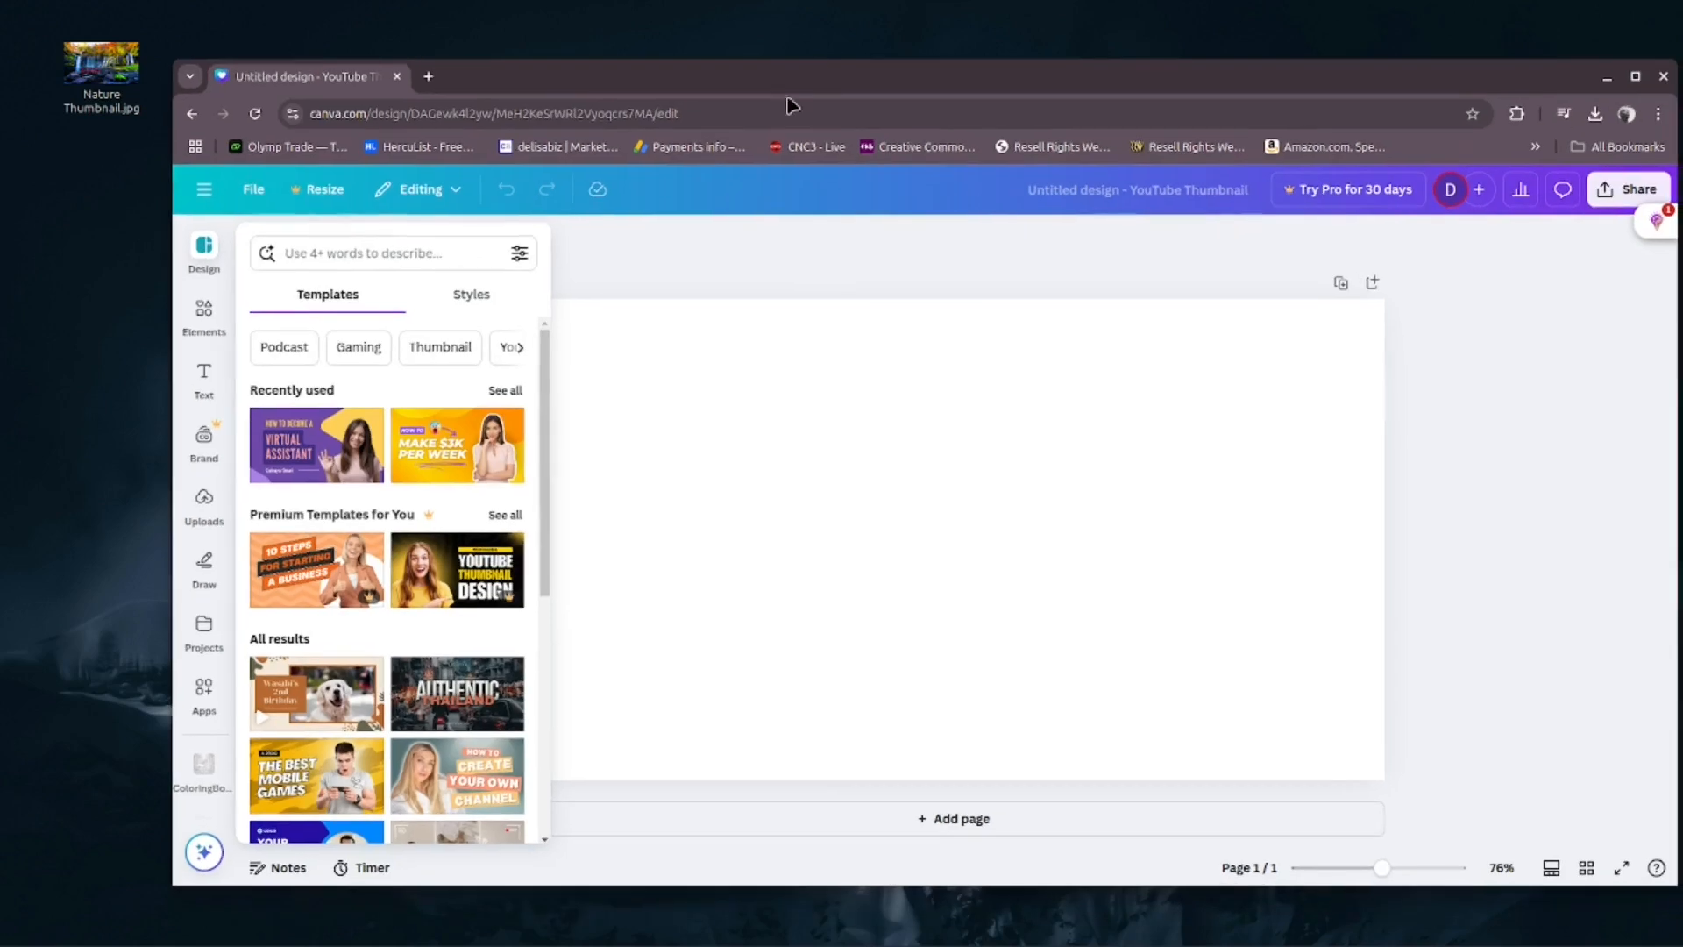
{"action": "left_click_drag", "start_coordinate": [100, 65], "coordinate": [843, 498]}
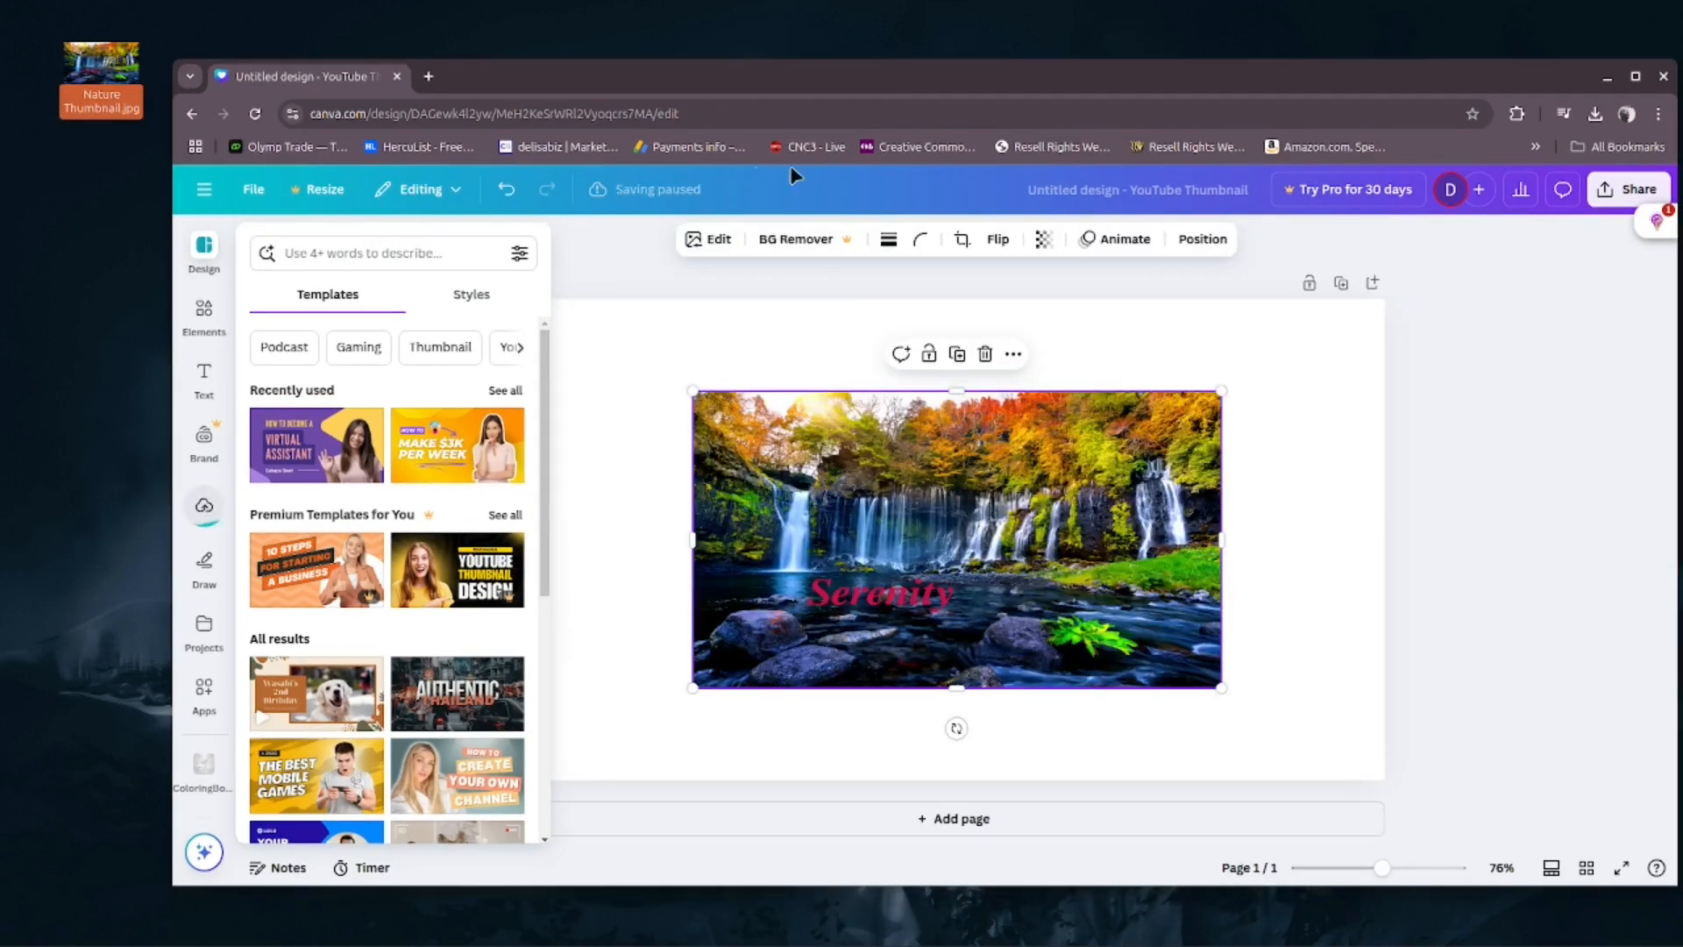
Enlarge the waterfall image on all four sides so that it covers the entire YouTube Thumbnail page
{"action": "left_click_drag", "start_coordinate": [884, 75], "coordinate": [759, 76]}
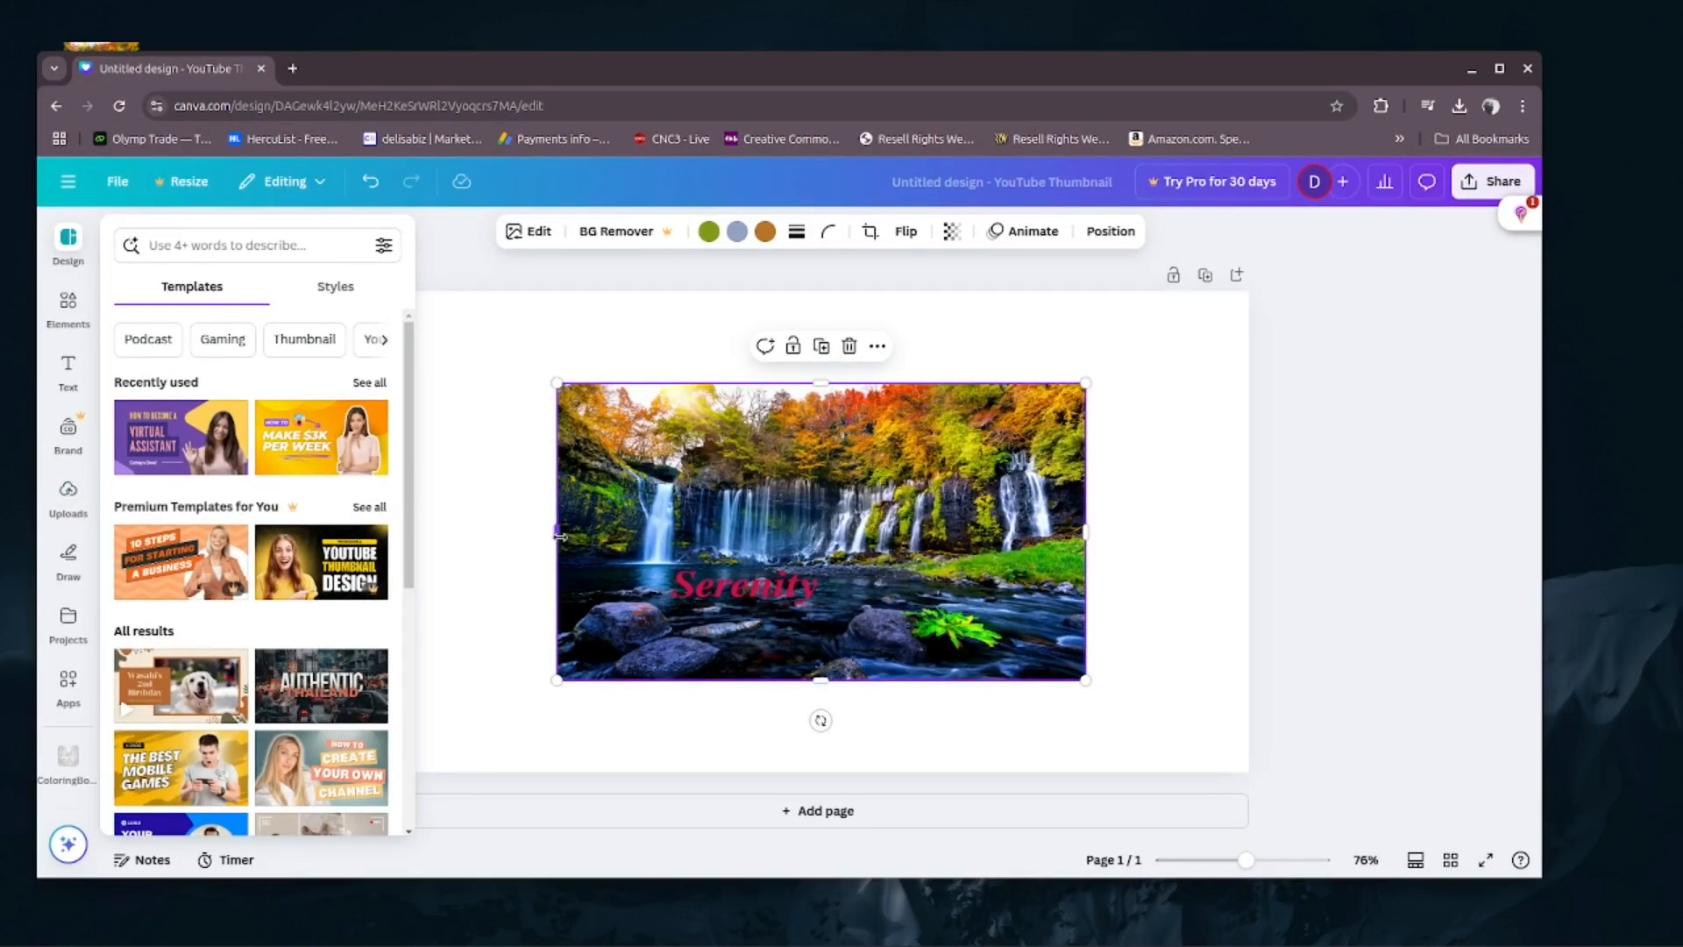
{"action": "left_click", "coordinate": [448, 268]}
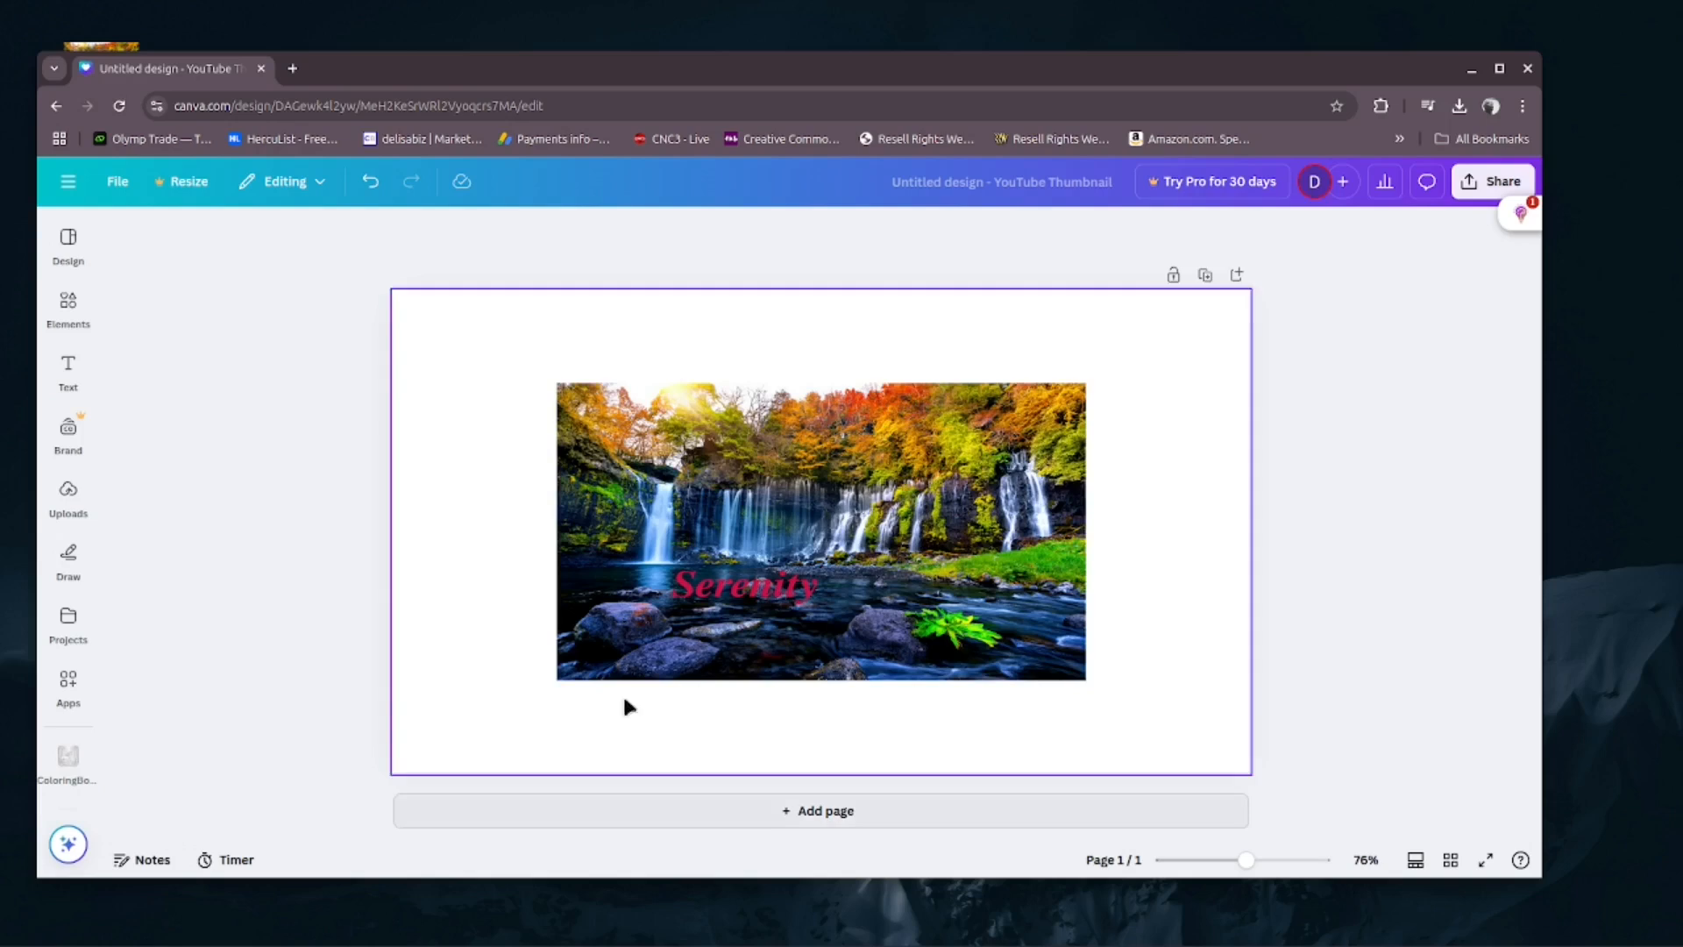
{"action": "left_click", "coordinate": [824, 545]}
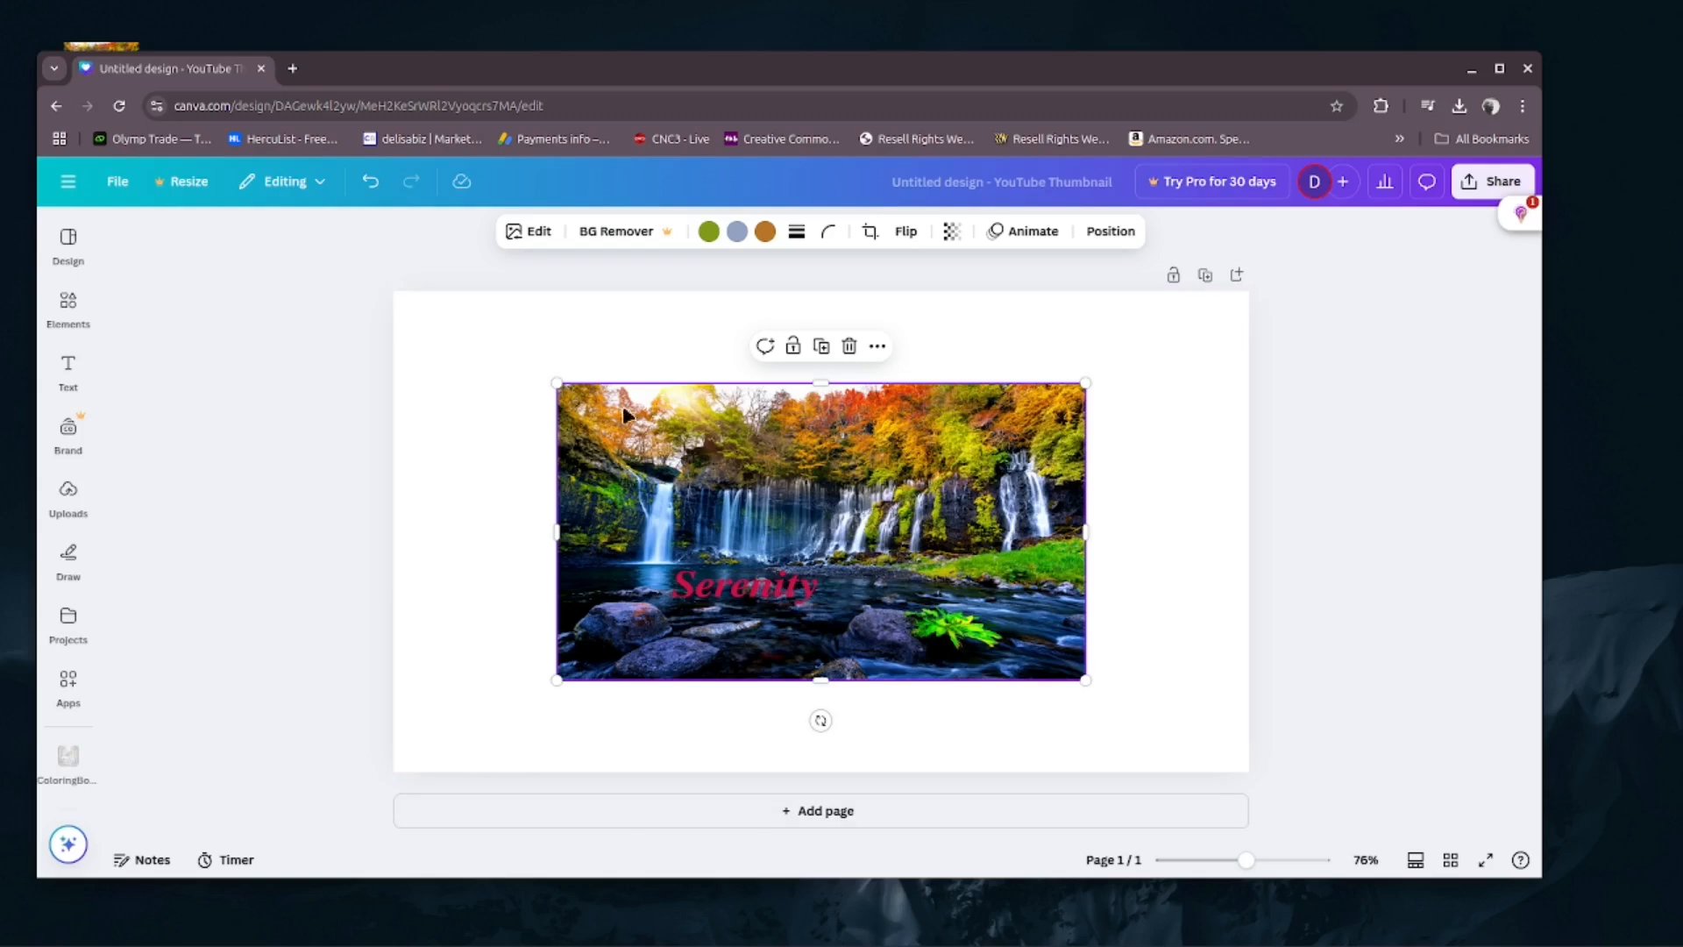
{"action": "left_click_drag", "start_coordinate": [553, 531], "coordinate": [388, 532]}
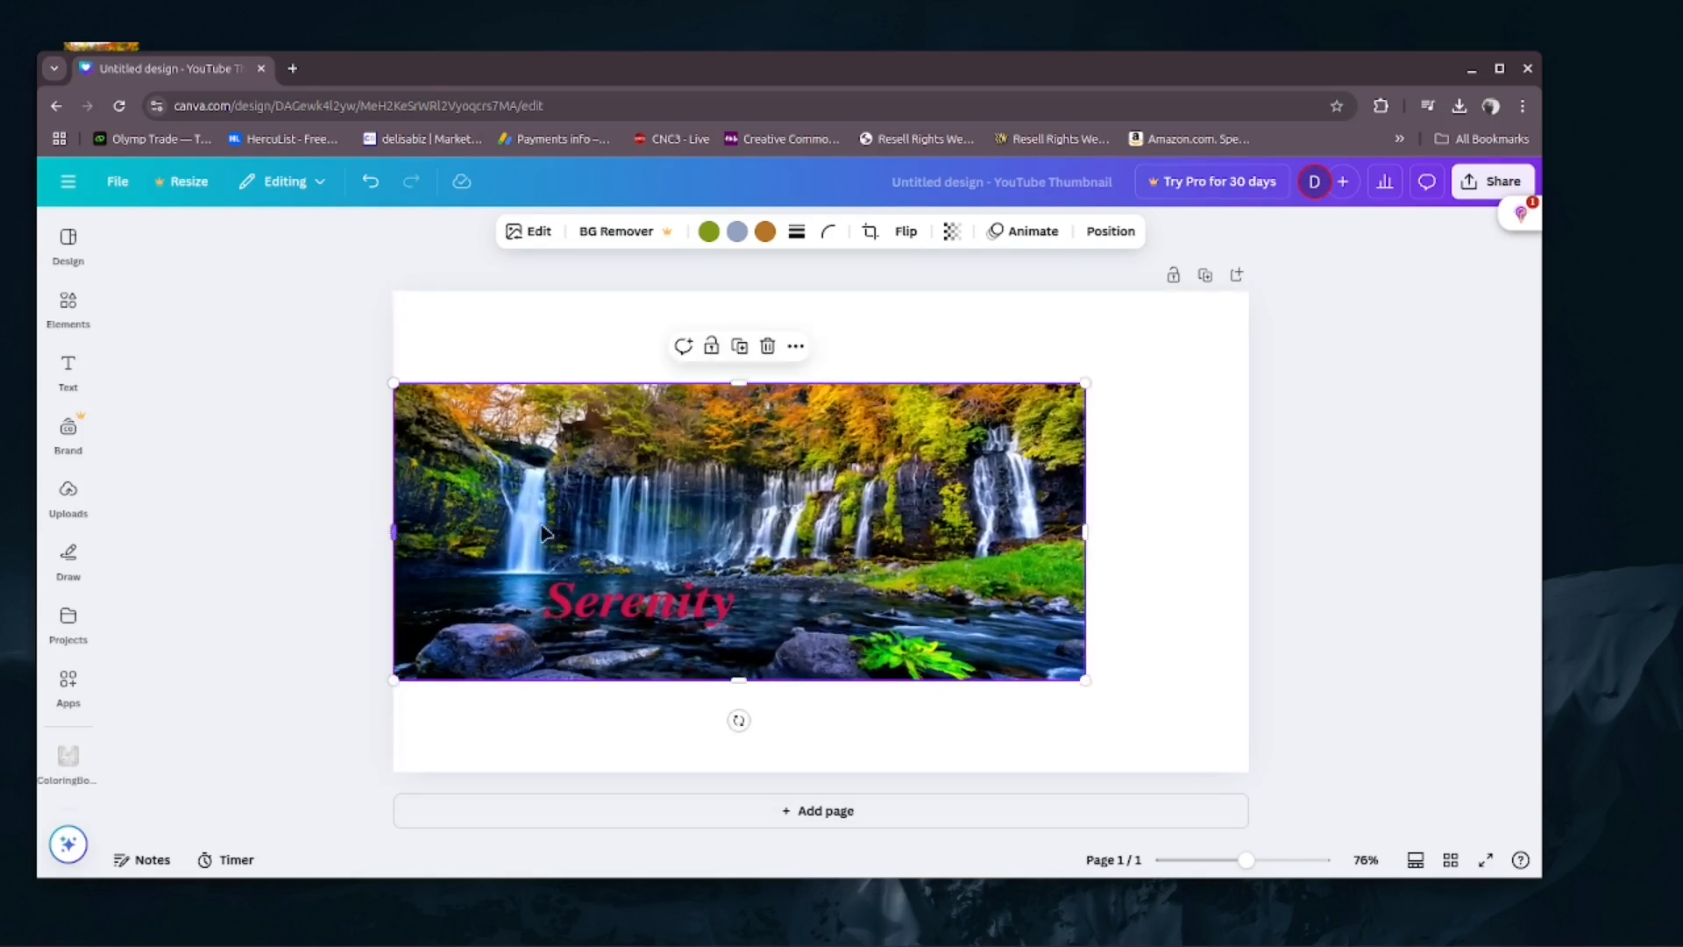
{"action": "left_click_drag", "start_coordinate": [741, 385], "coordinate": [751, 290]}
{"action": "left_click_drag", "start_coordinate": [1085, 485], "coordinate": [1251, 485]}
{"action": "left_click_drag", "start_coordinate": [819, 682], "coordinate": [821, 772]}
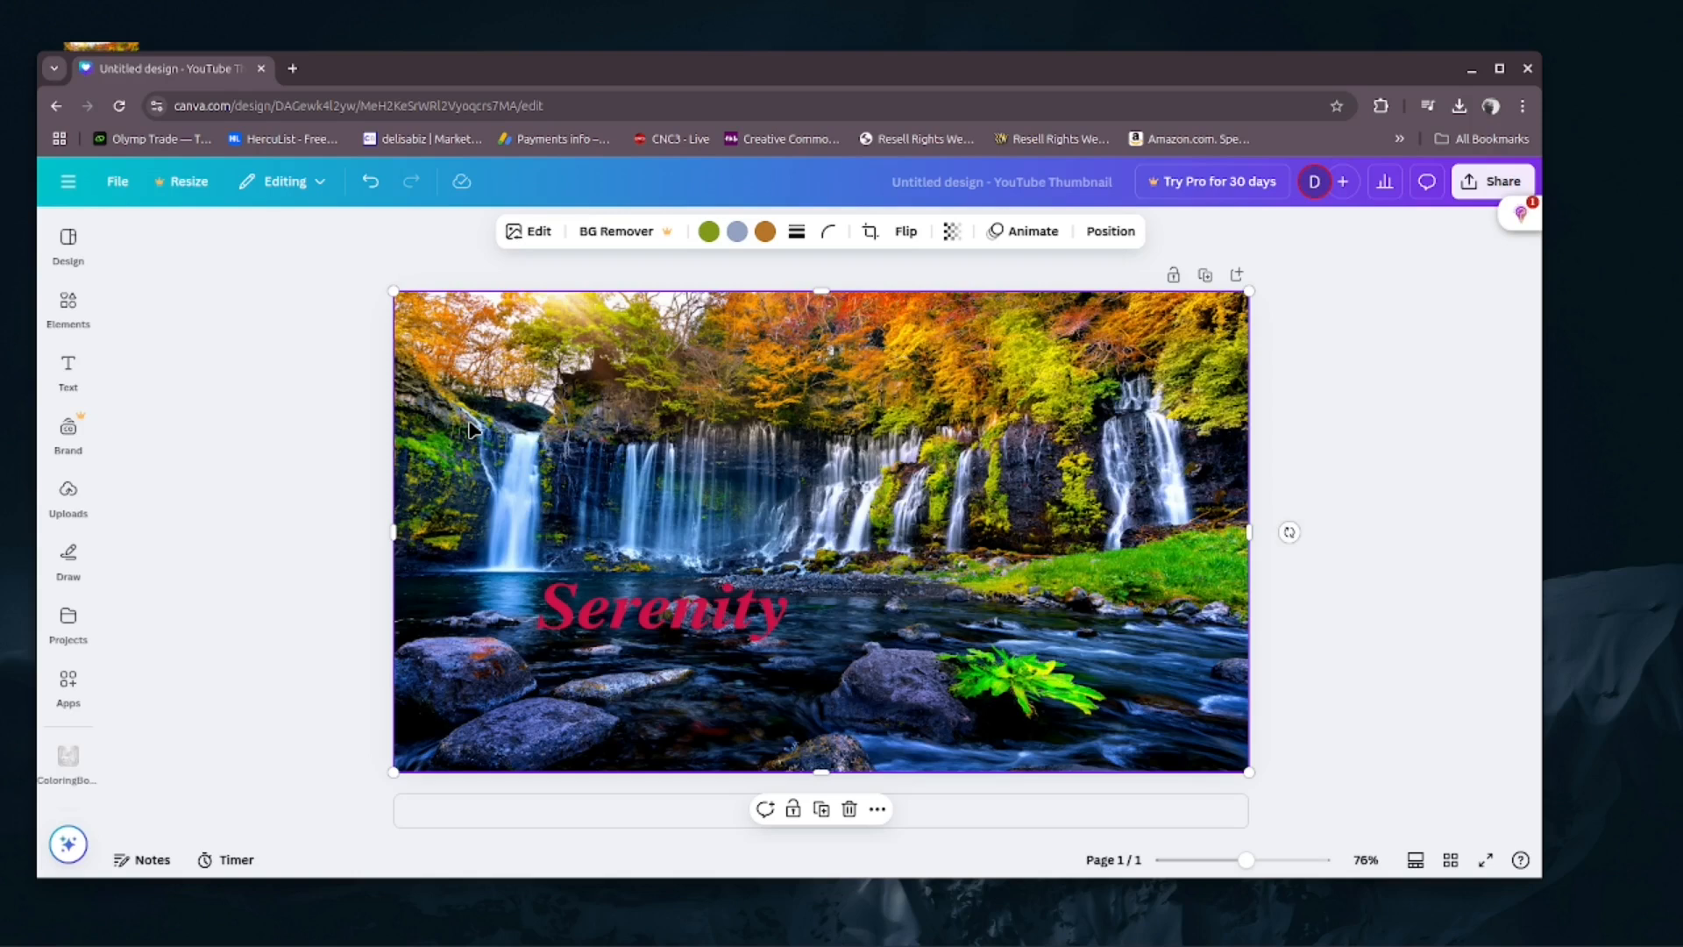
Open YouTube in a new browser tab, view the video upload dialog in YouTube Studio, and close the dialog
{"action": "left_click", "coordinate": [293, 69]}
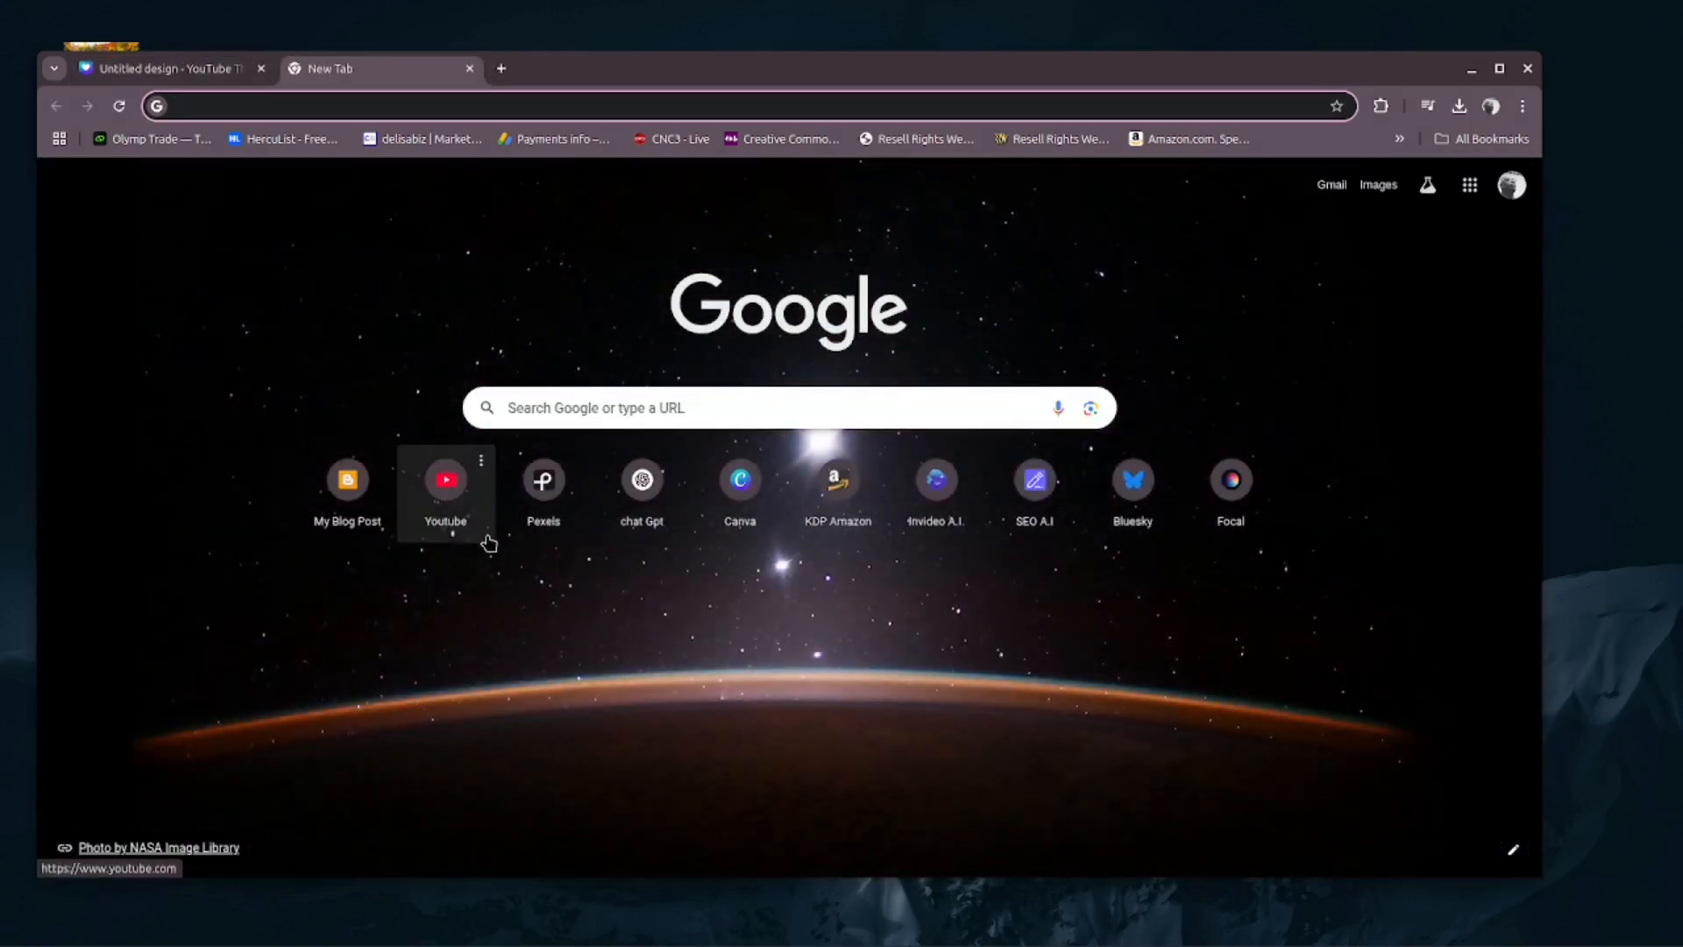
{"action": "left_click", "coordinate": [447, 489]}
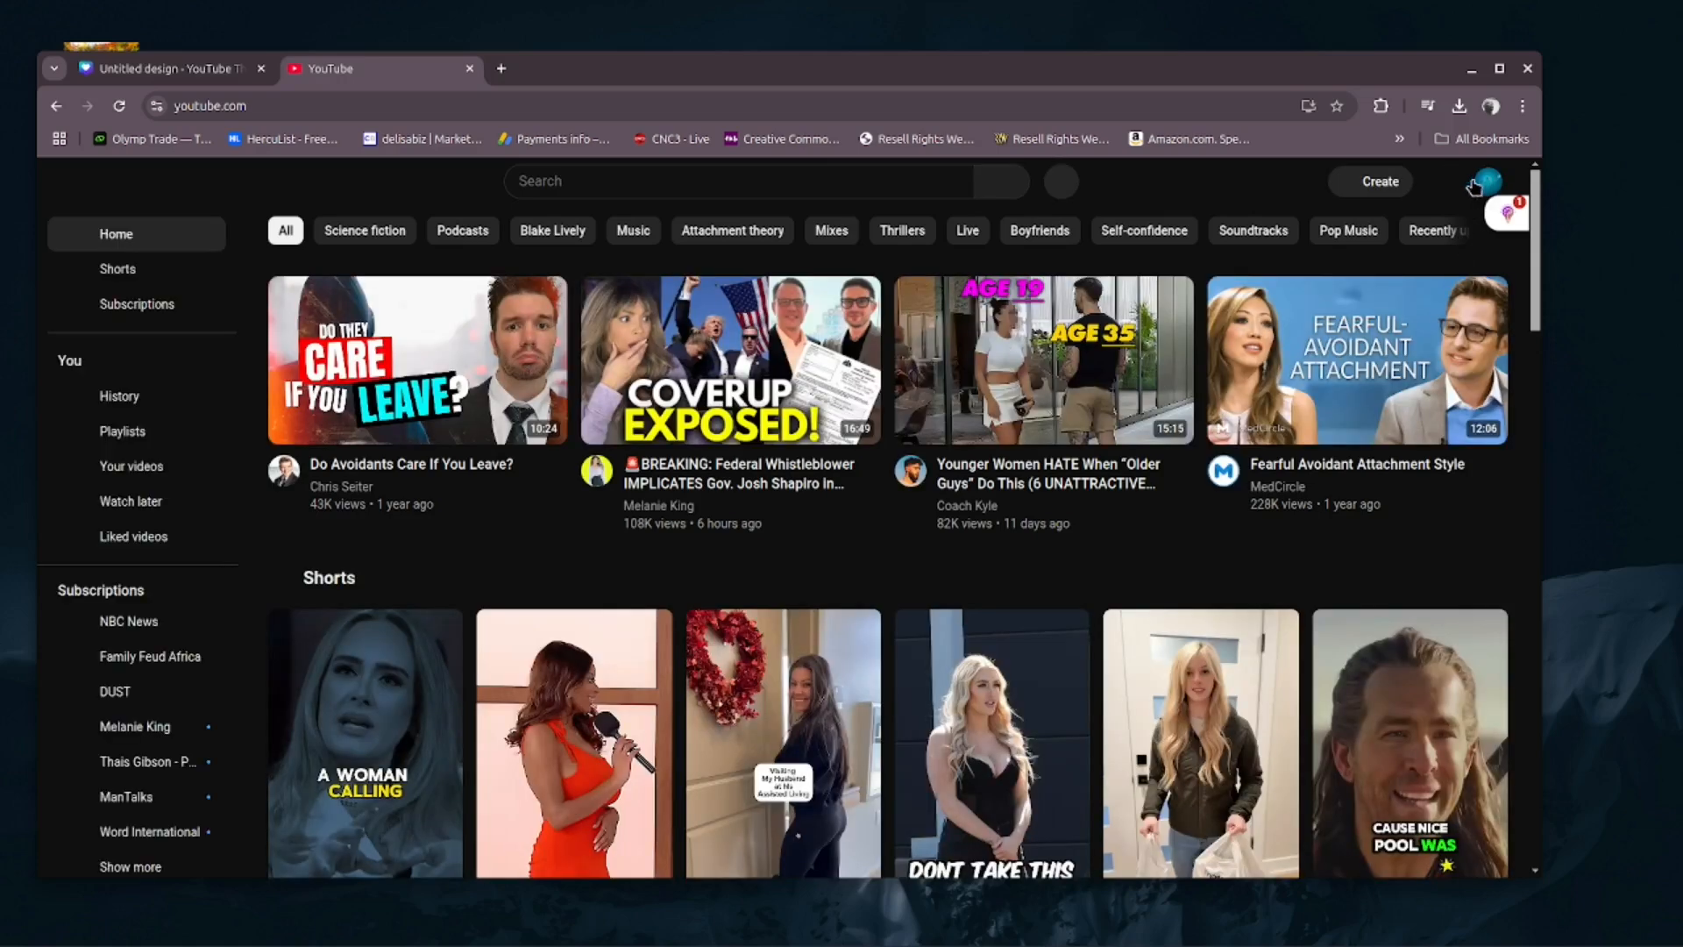
{"action": "left_click", "coordinate": [1355, 186]}
{"action": "left_click", "coordinate": [1390, 219]}
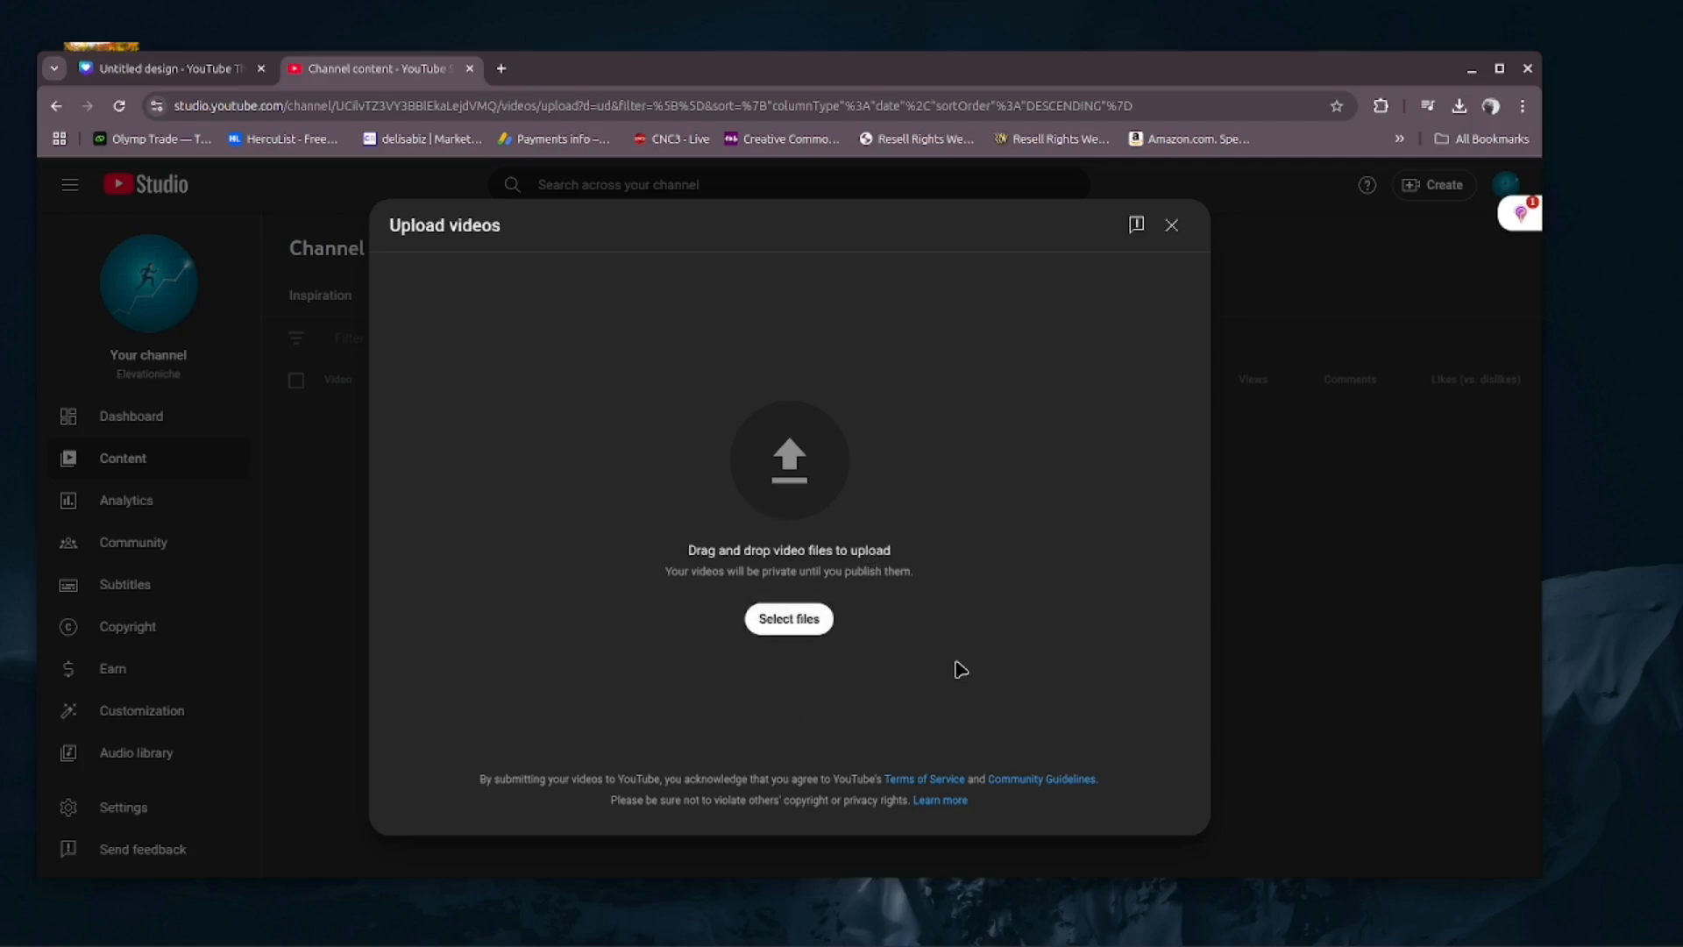
{"action": "left_click", "coordinate": [1173, 225]}
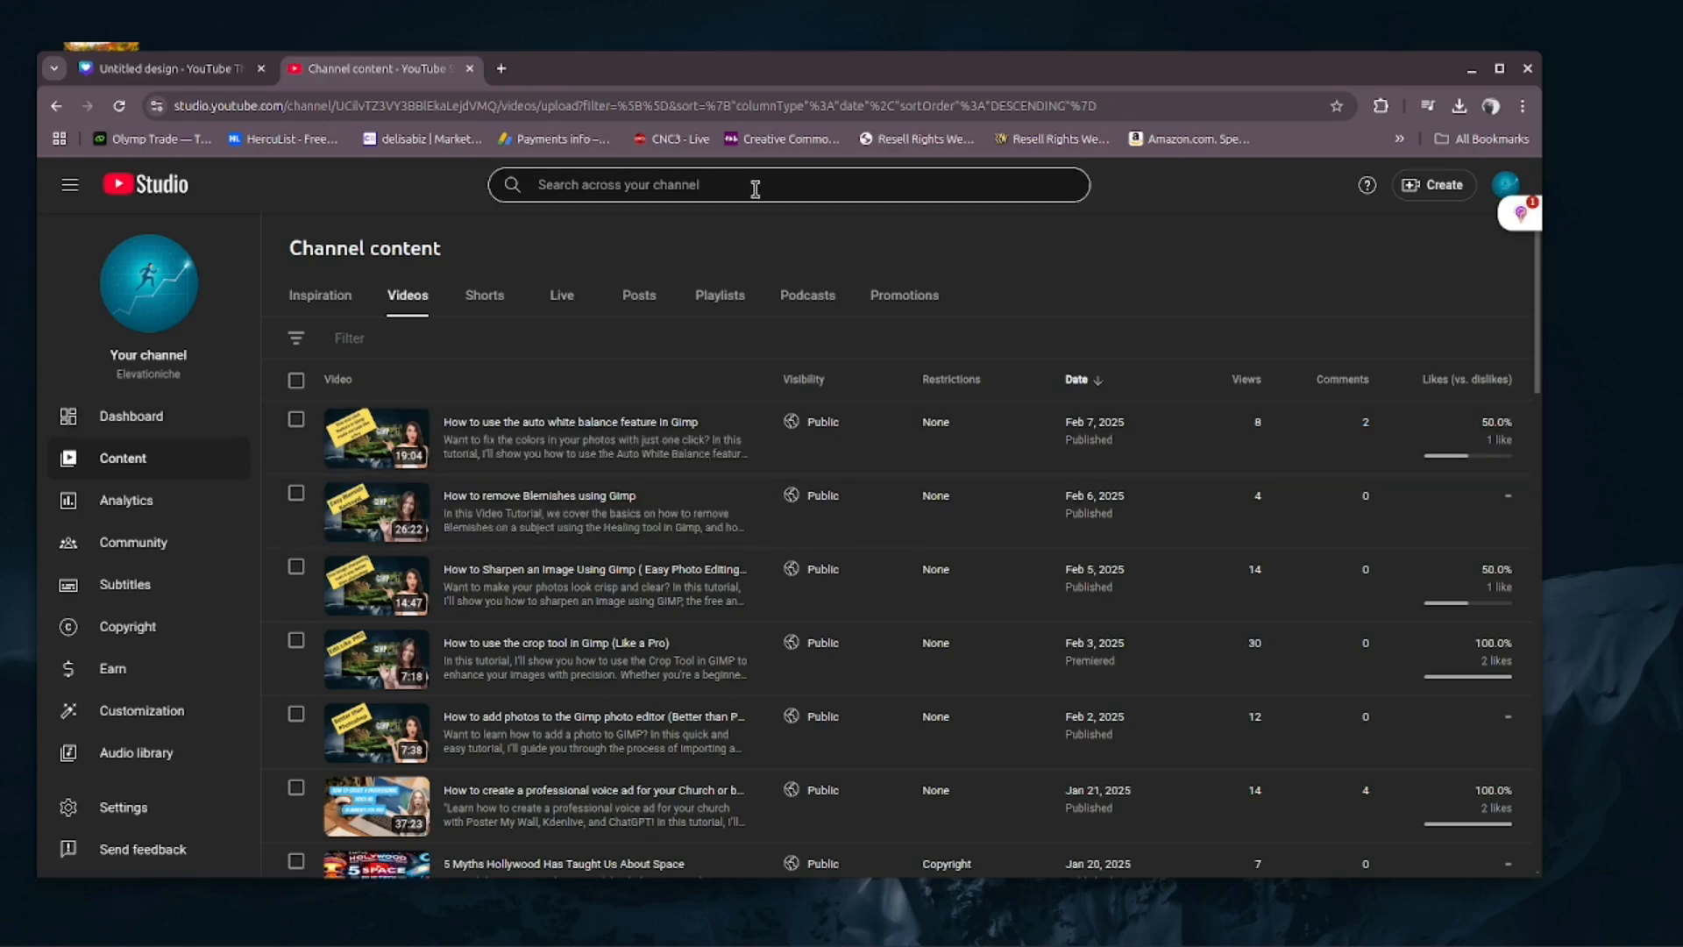
Return to the Canva thumbnail design and switch to GIMP with the Nature Thumbnail image
{"action": "left_click", "coordinate": [171, 70]}
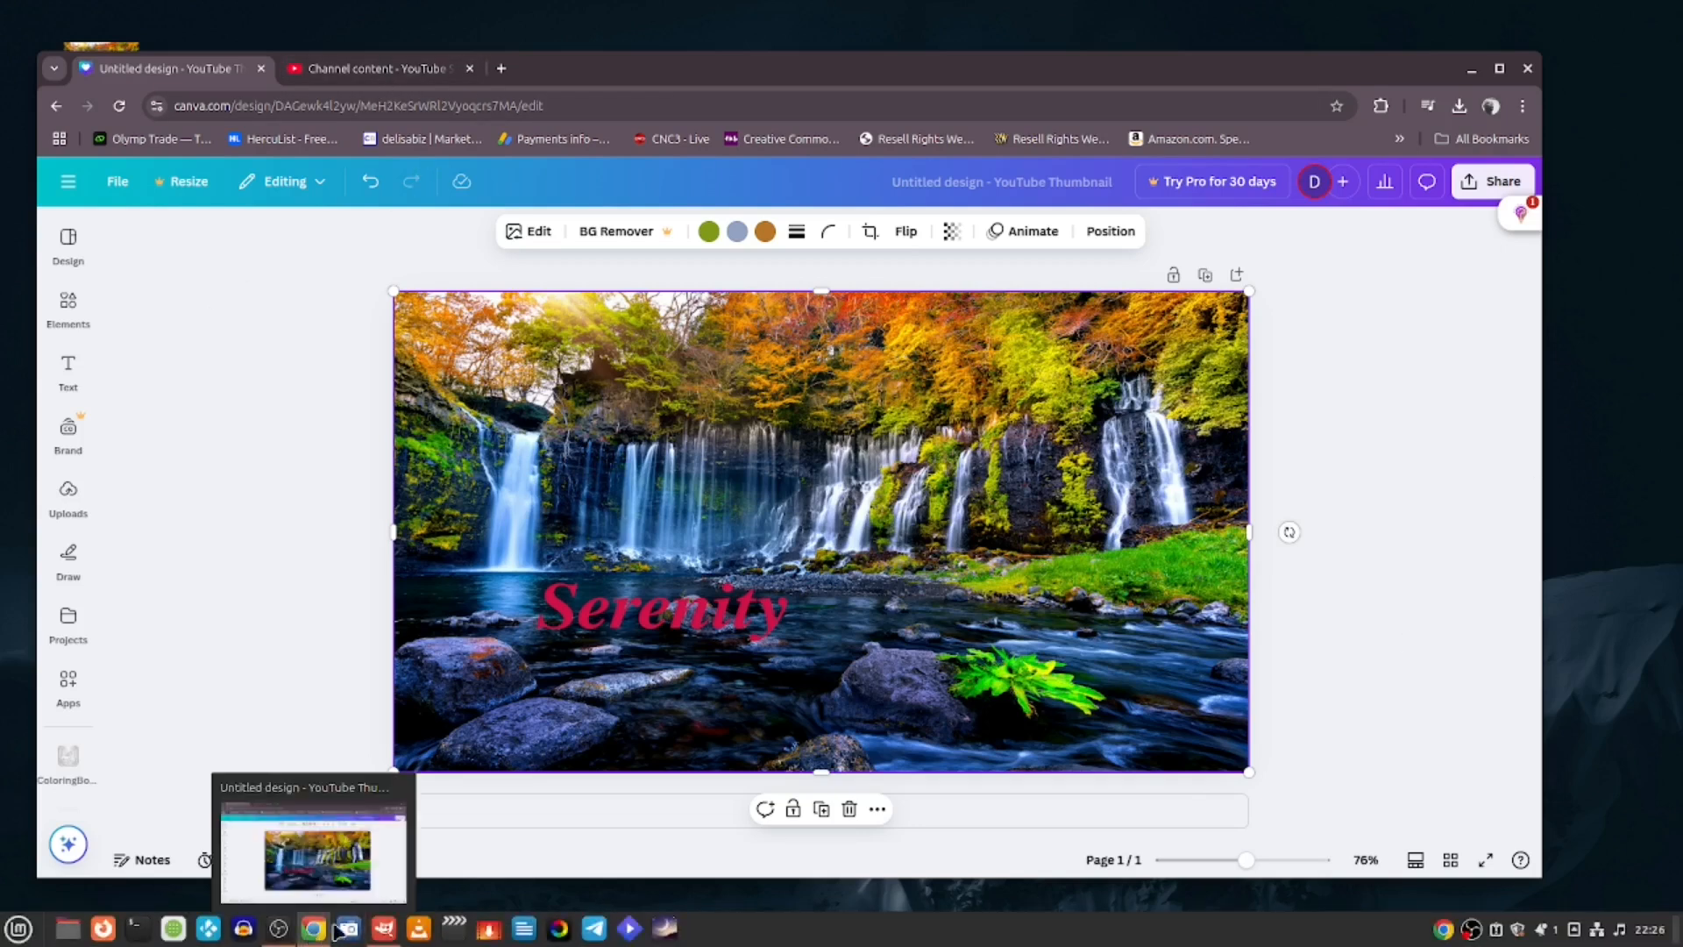
{"action": "left_click", "coordinate": [384, 929]}
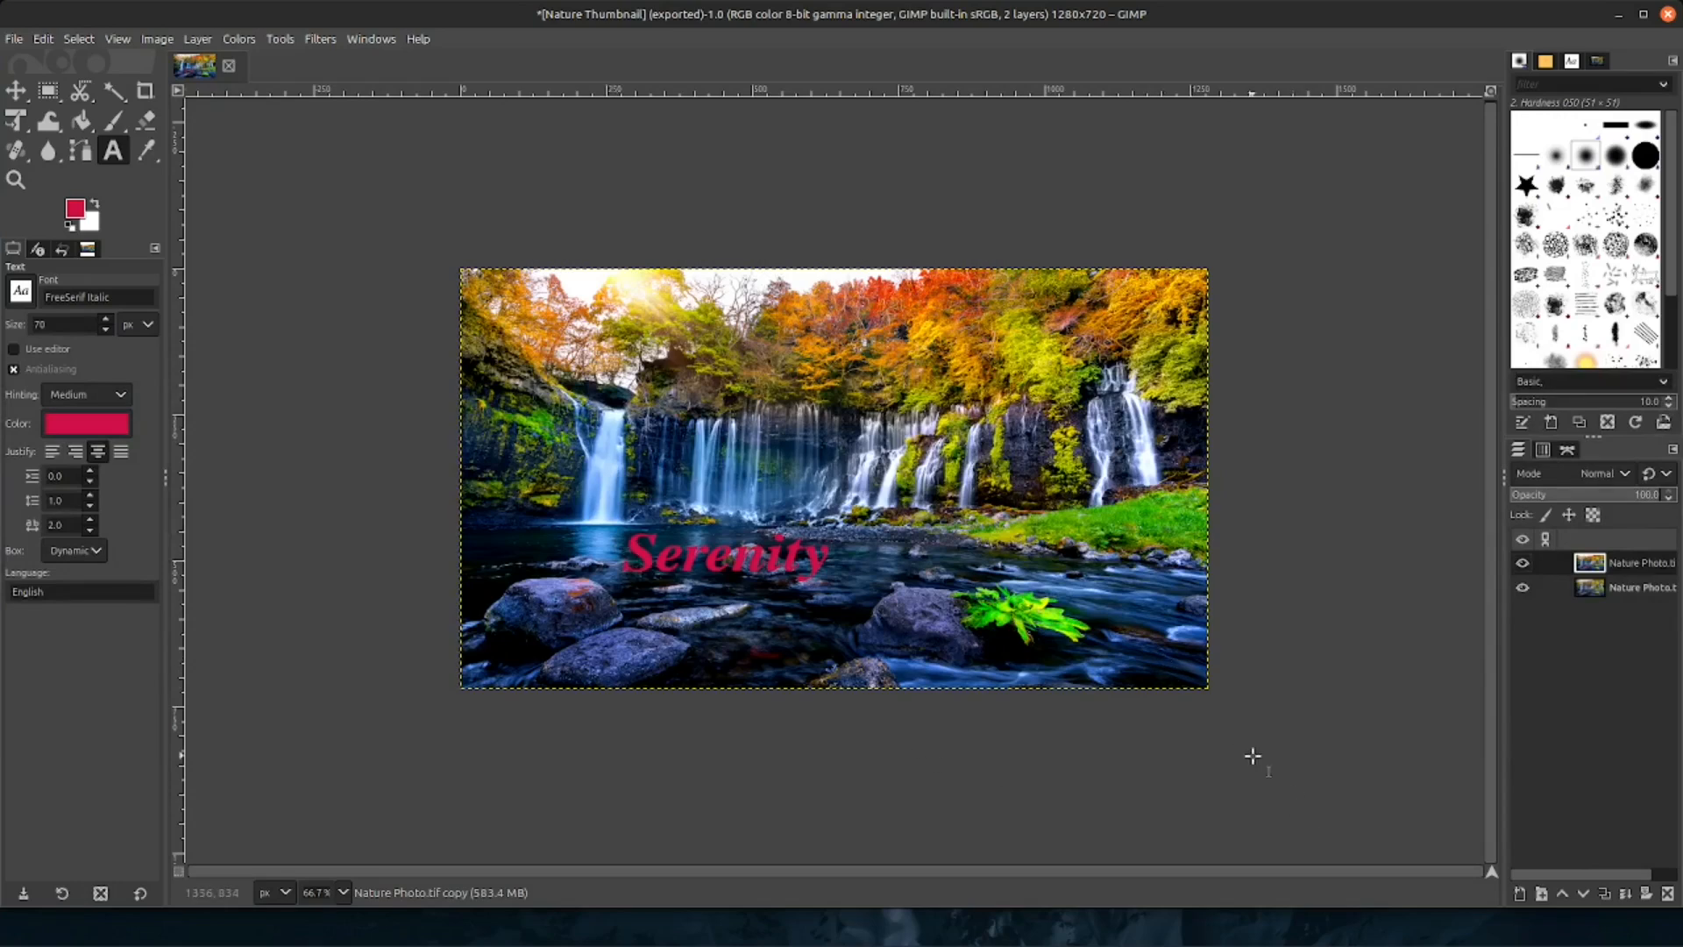